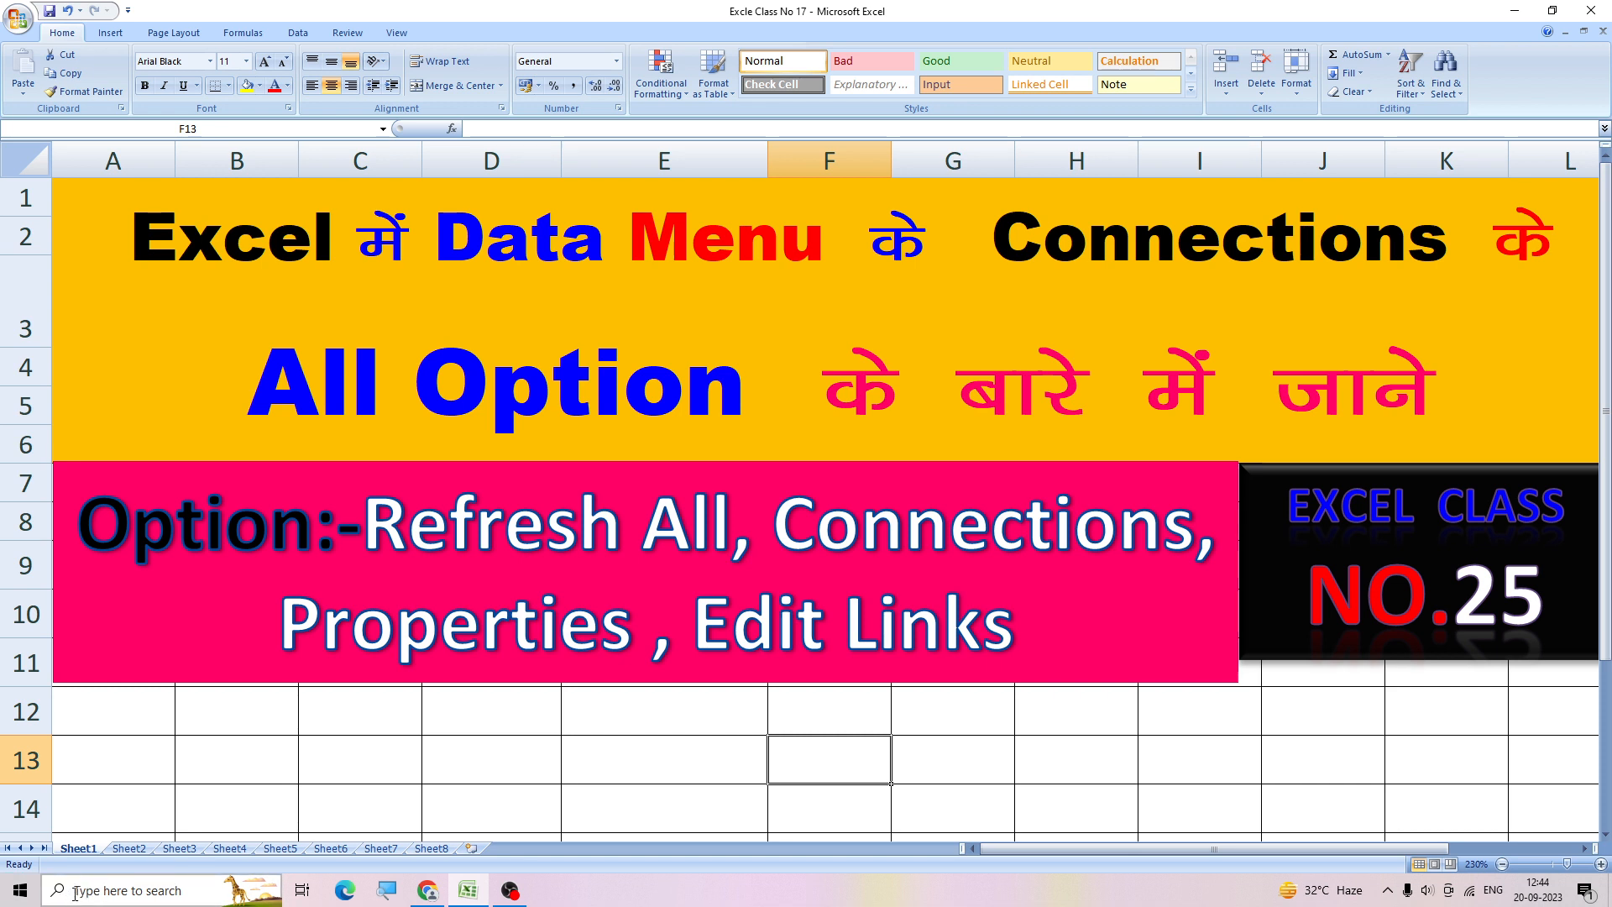
click(76, 891)
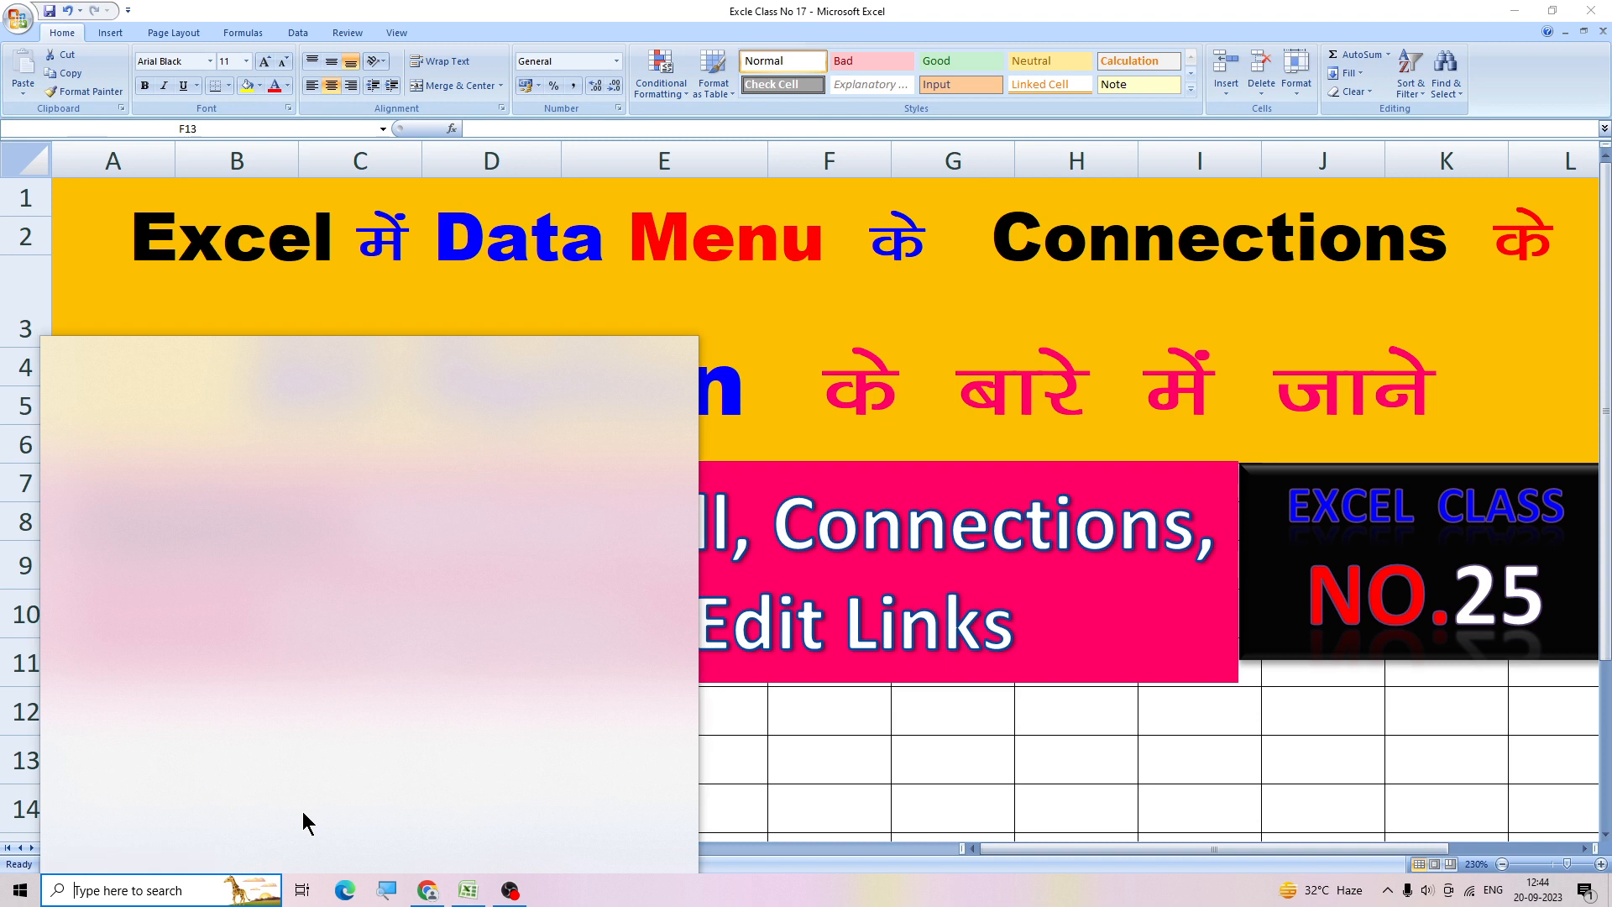
text(exc)
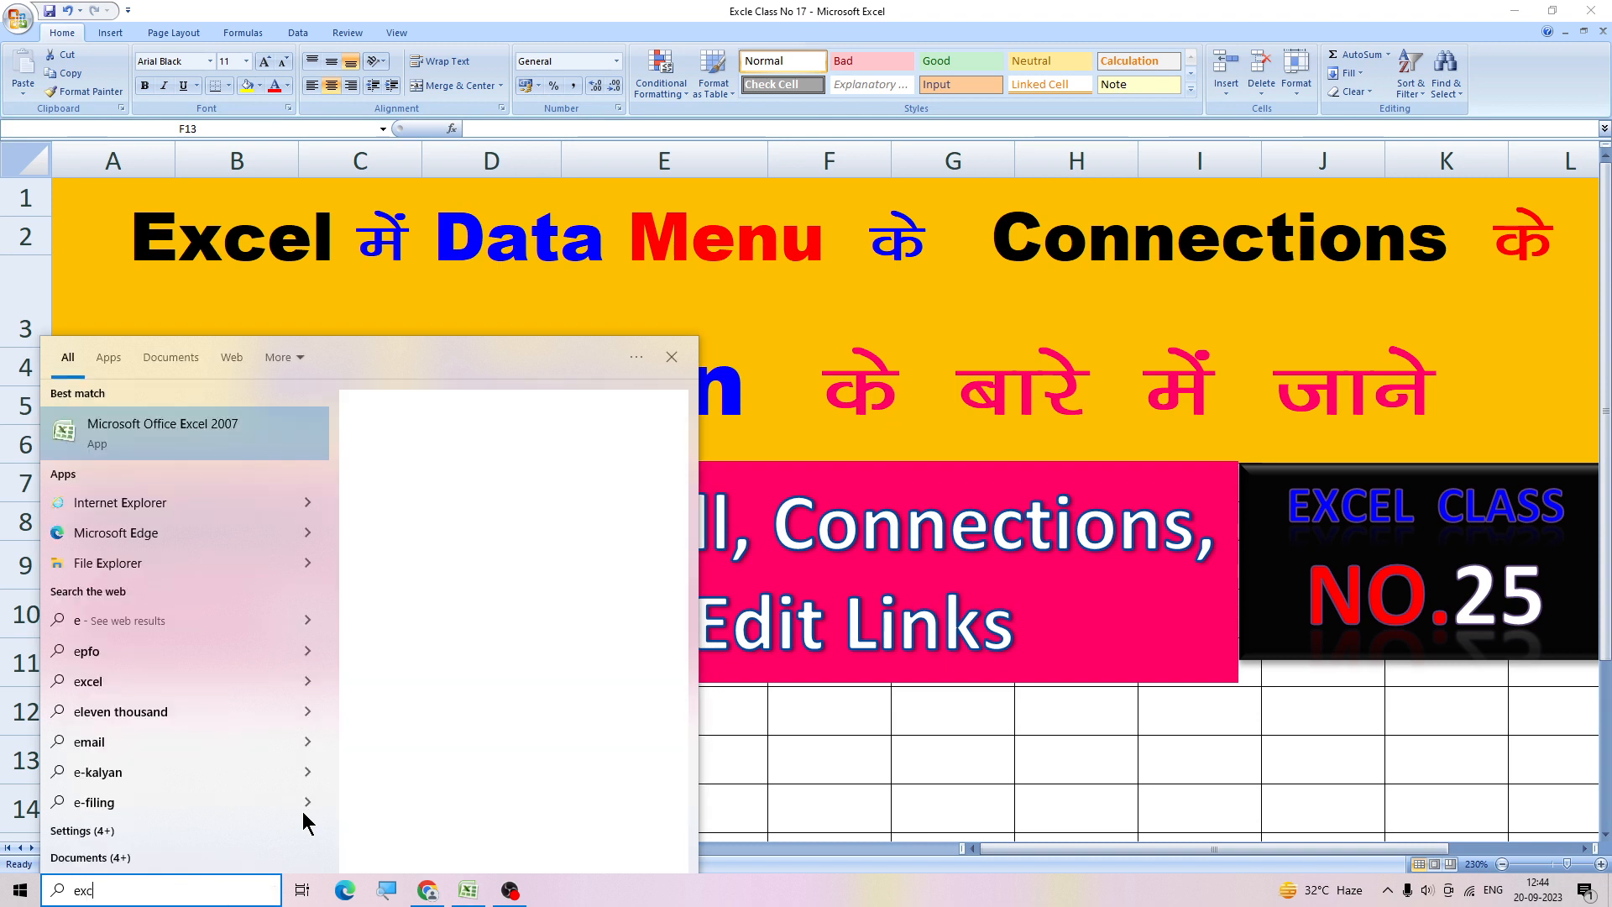
text(el)
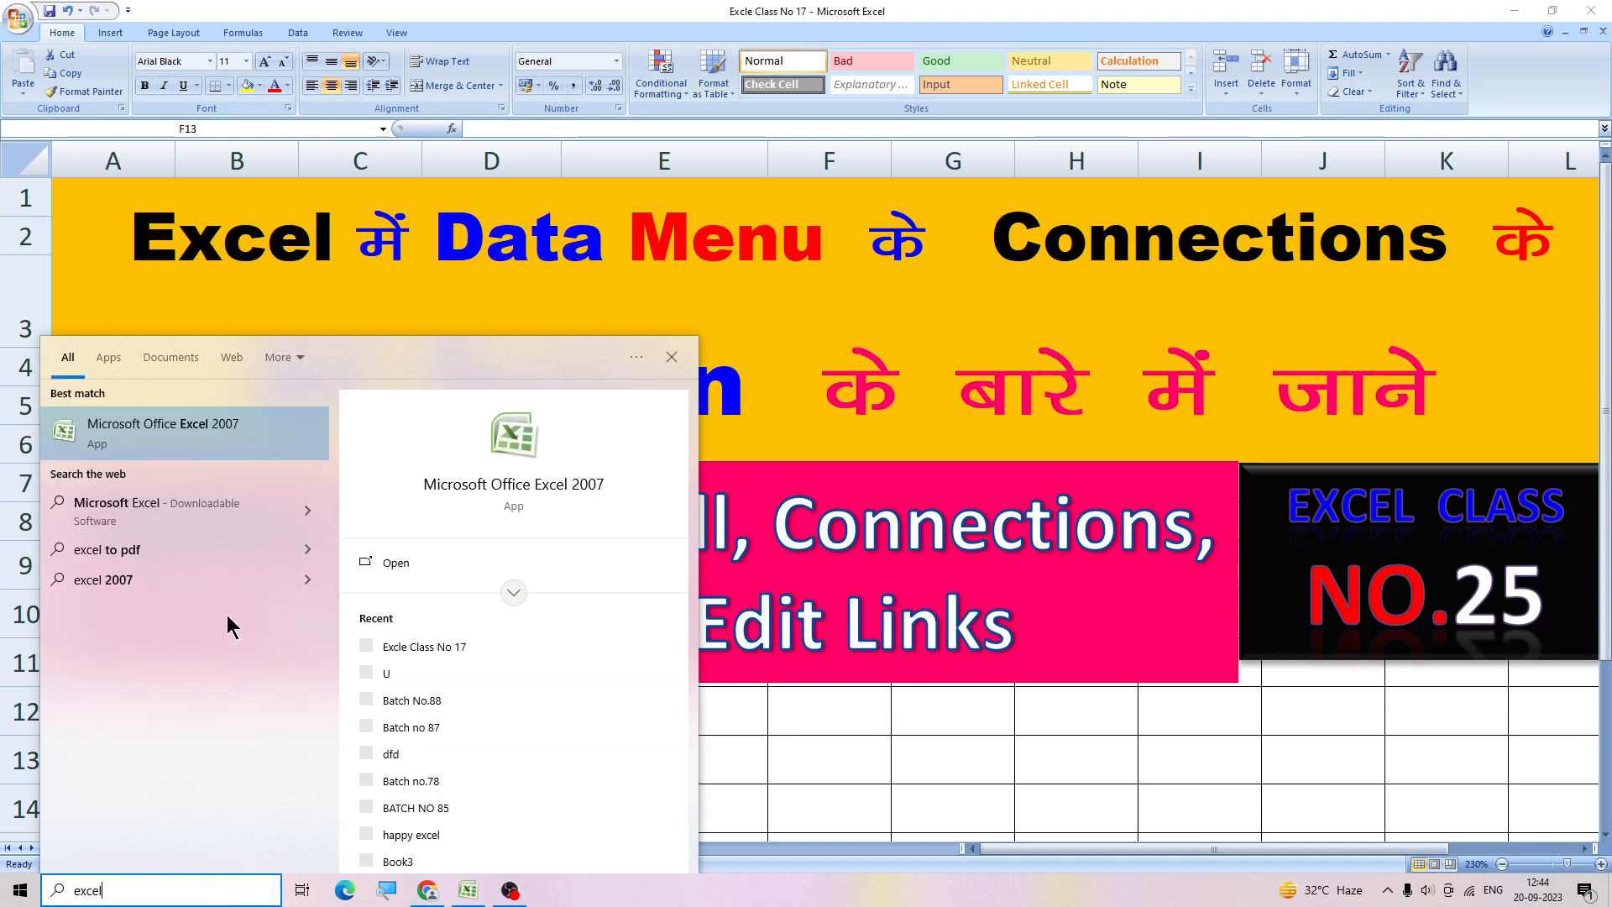
click(178, 433)
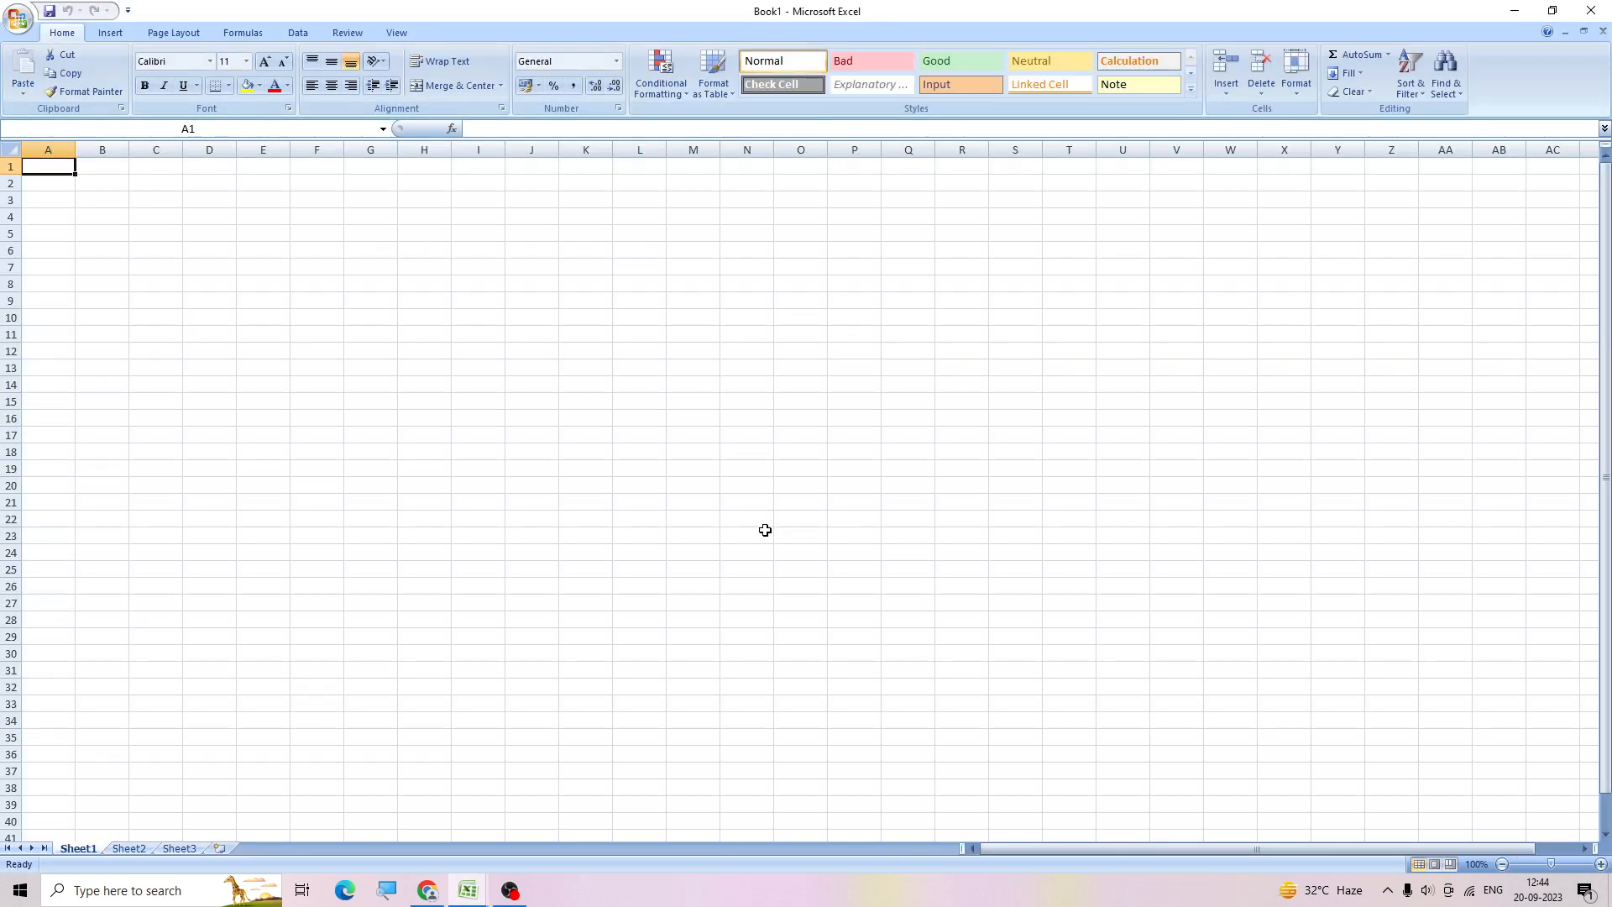
click(296, 34)
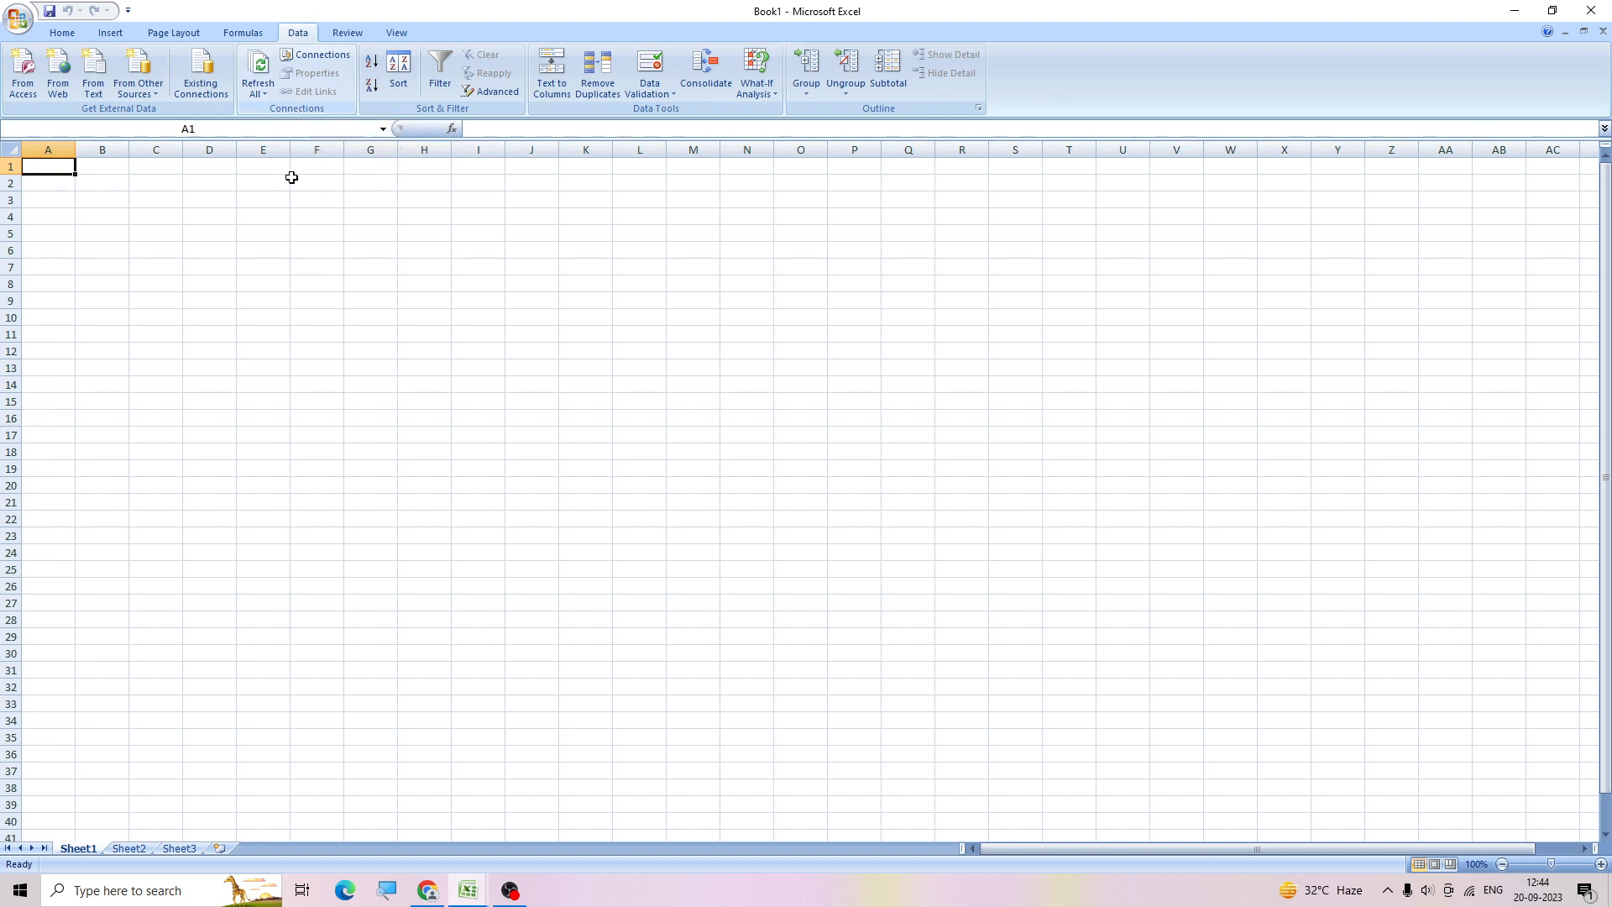
click(1515, 11)
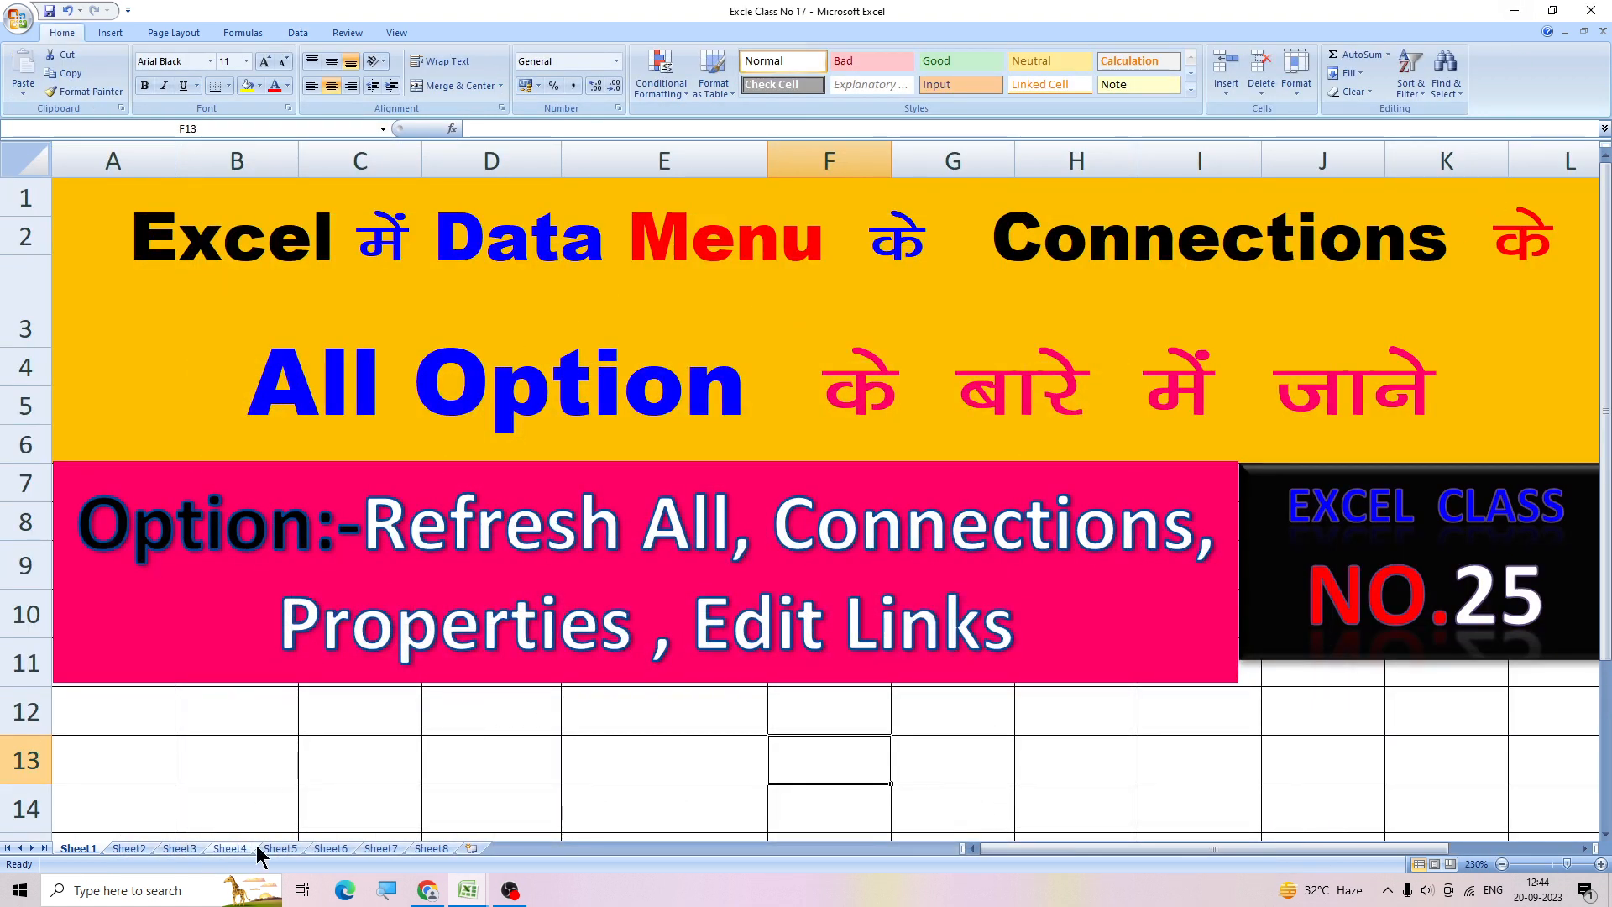
Step: Switch to the empty Sheet5 and set the worksheet zoom to 310%
click(298, 849)
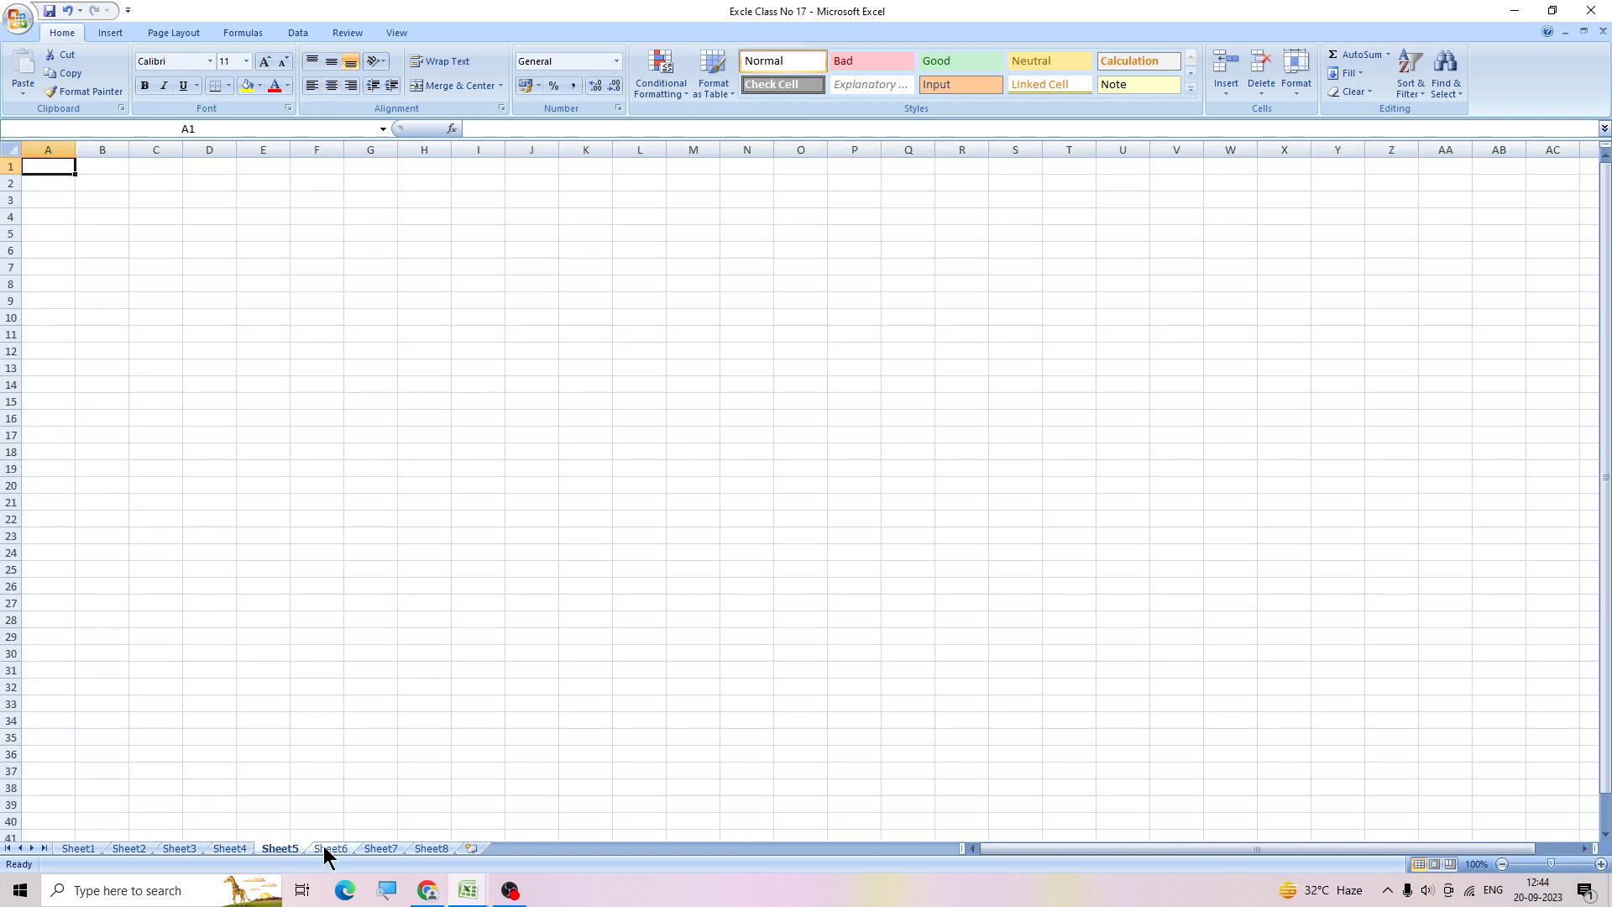
click(331, 849)
click(377, 849)
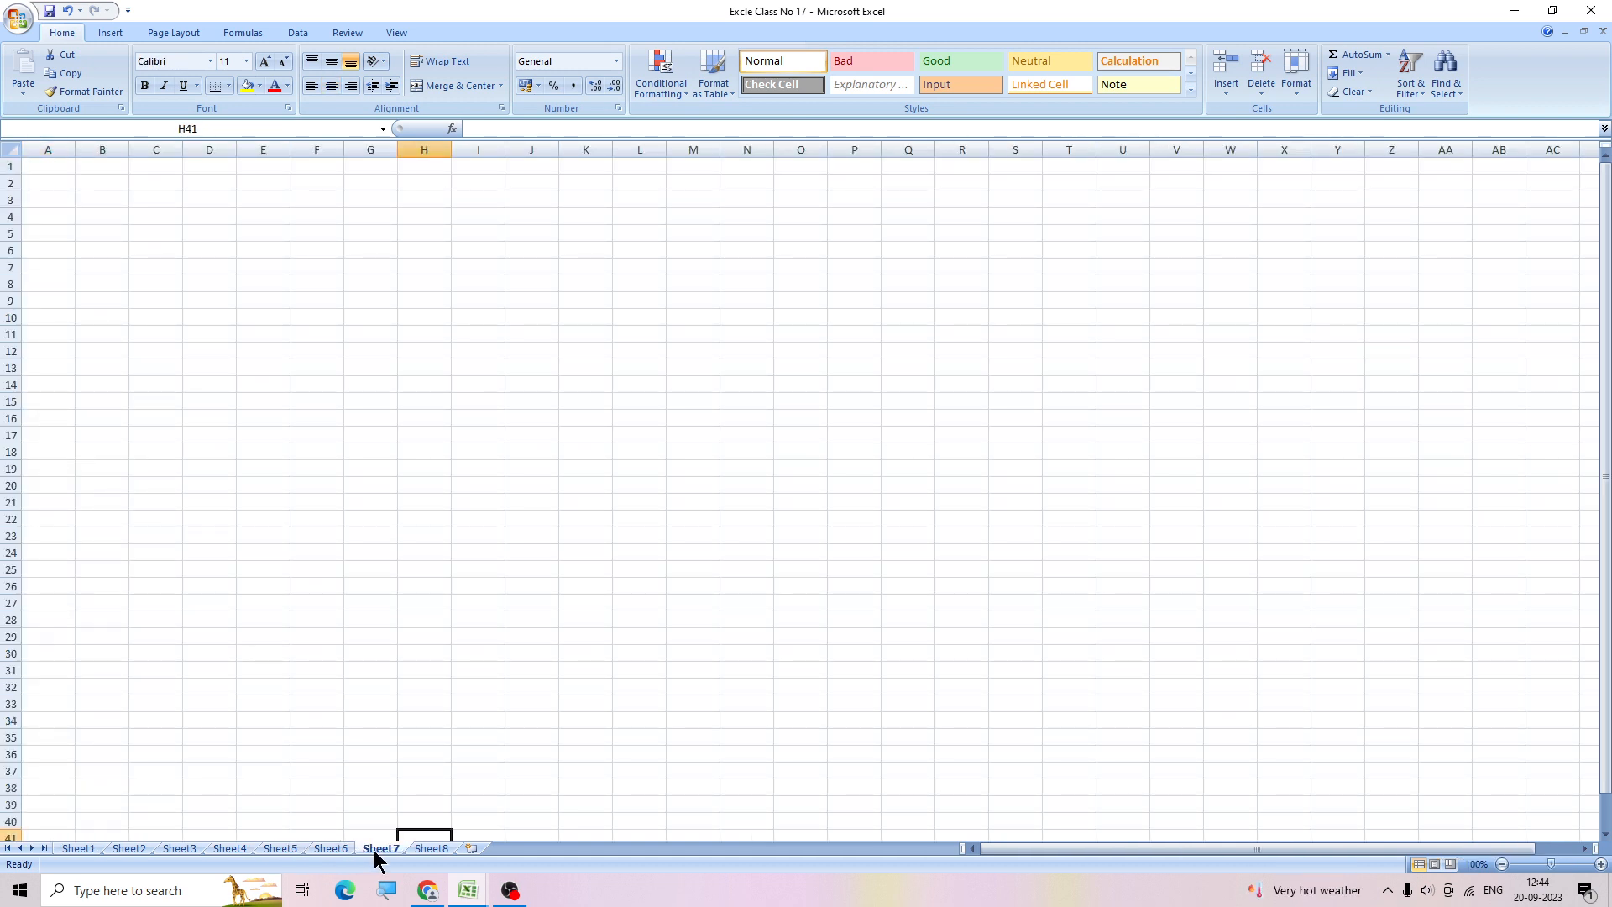
click(235, 849)
click(273, 849)
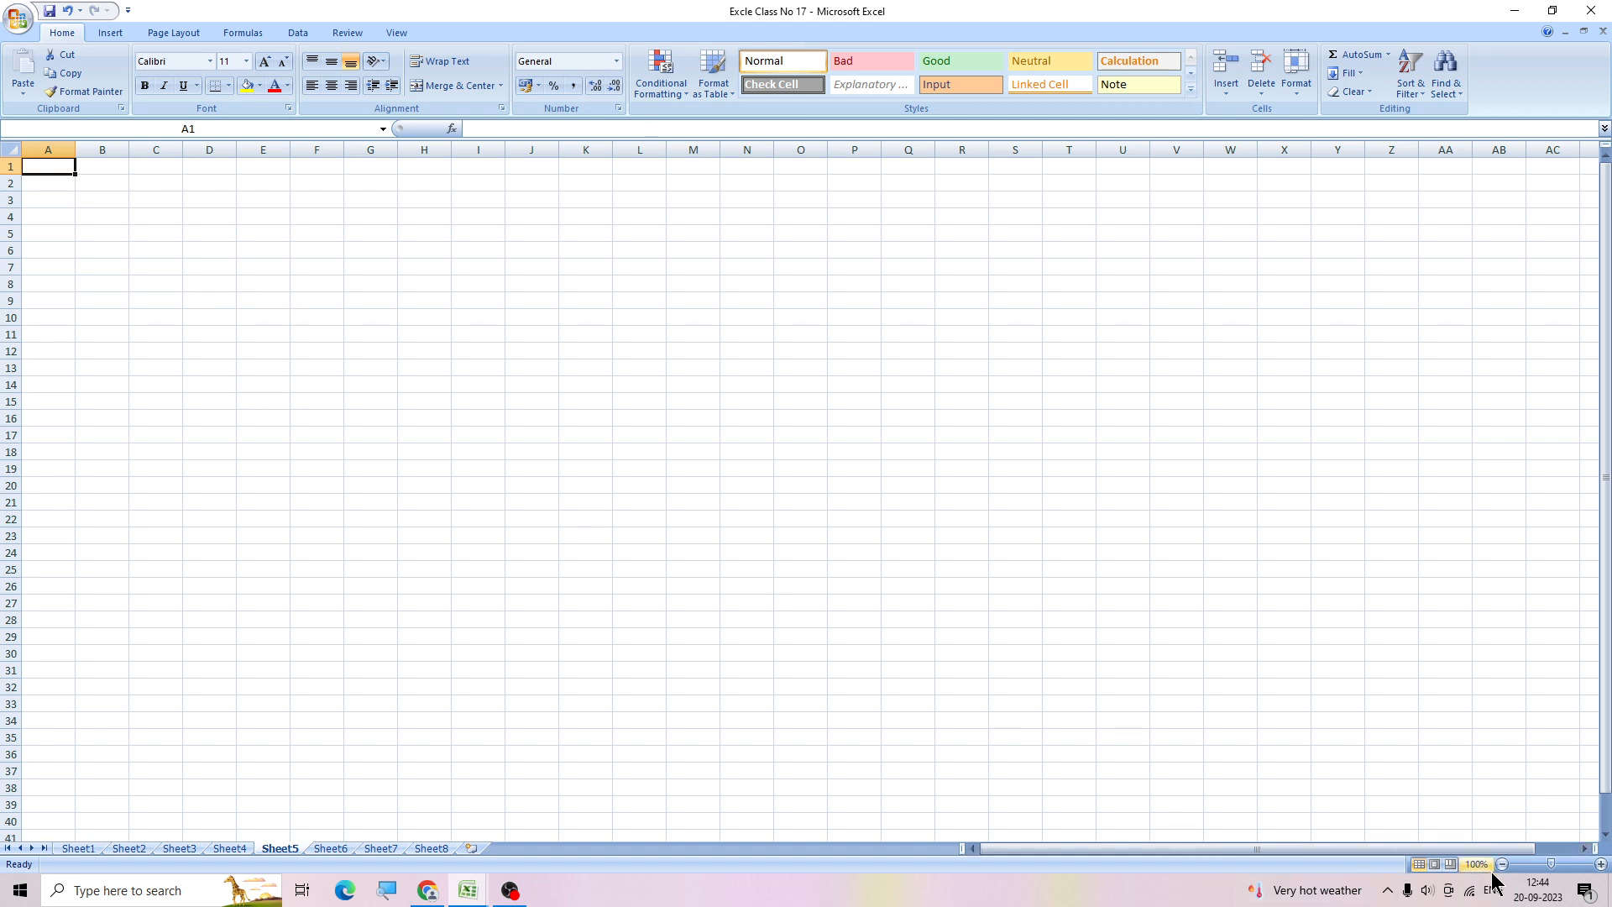
click(1601, 864)
click(1600, 863)
click(1601, 863)
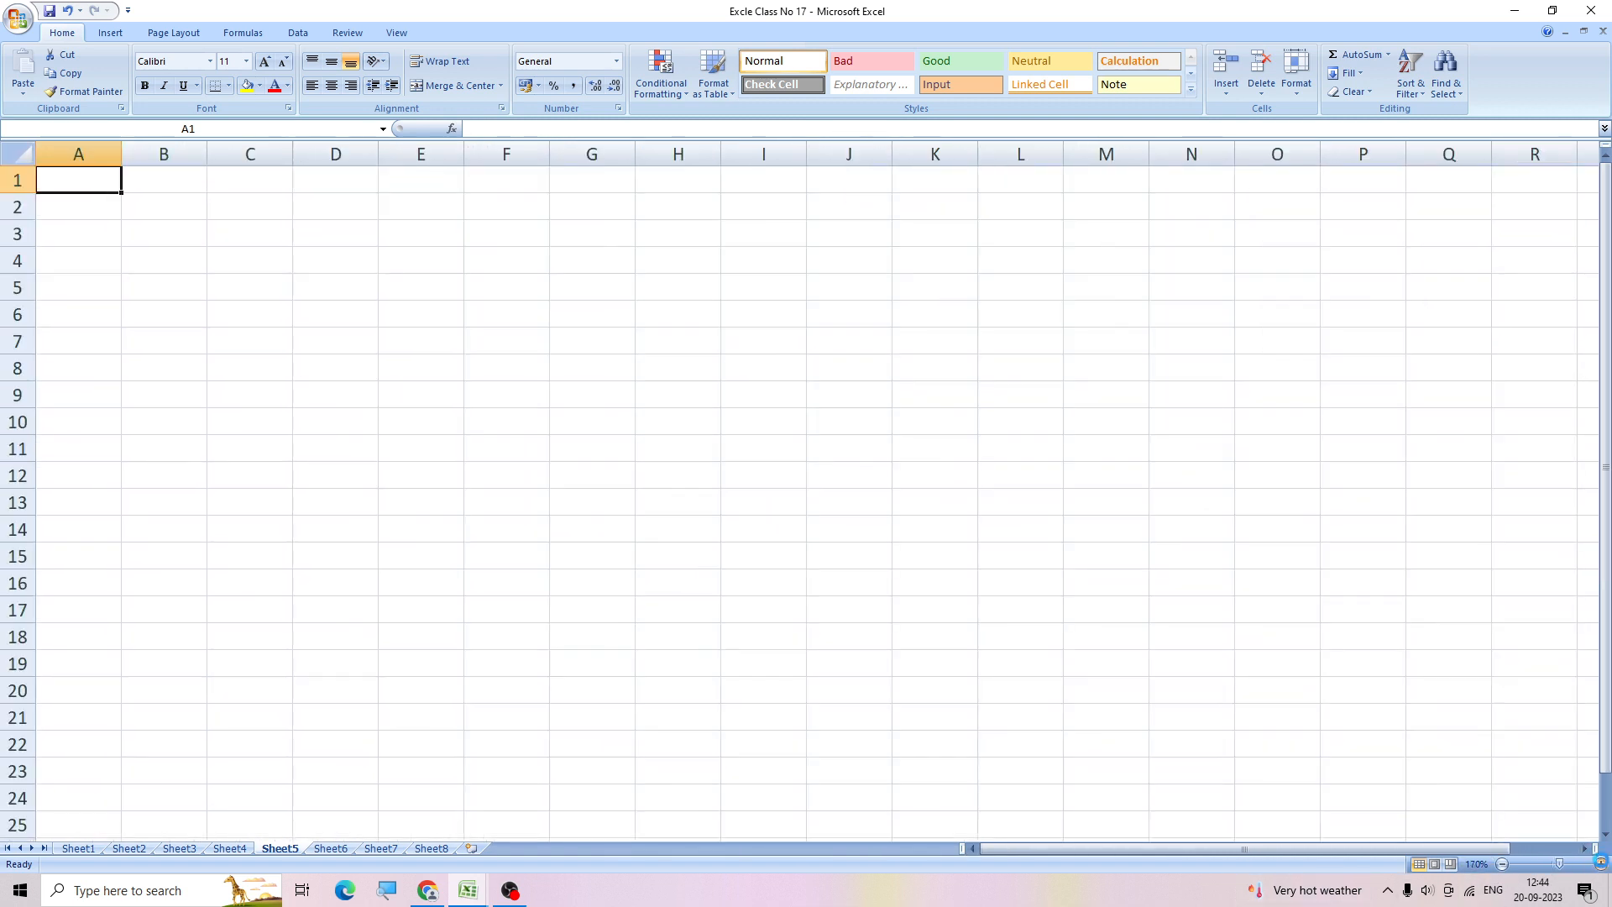
click(1601, 863)
click(1601, 863)
click(1601, 863)
click(1601, 863)
click(1600, 863)
click(1600, 864)
click(1601, 863)
click(1600, 863)
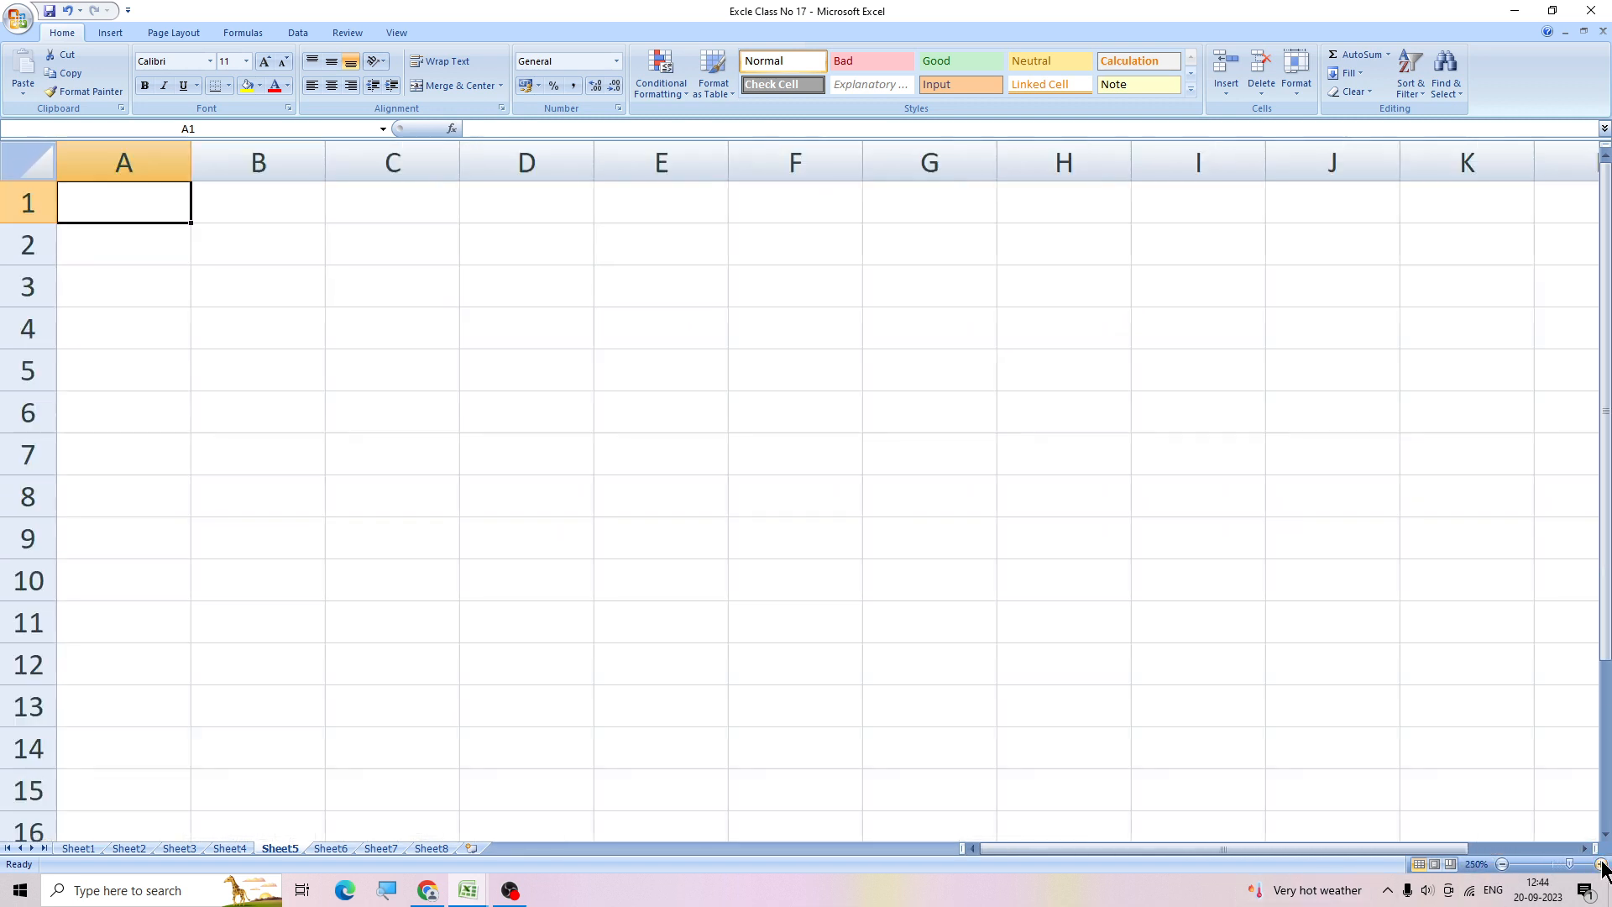
click(1601, 864)
click(1601, 864)
click(1600, 863)
click(1601, 863)
click(1600, 863)
click(1601, 864)
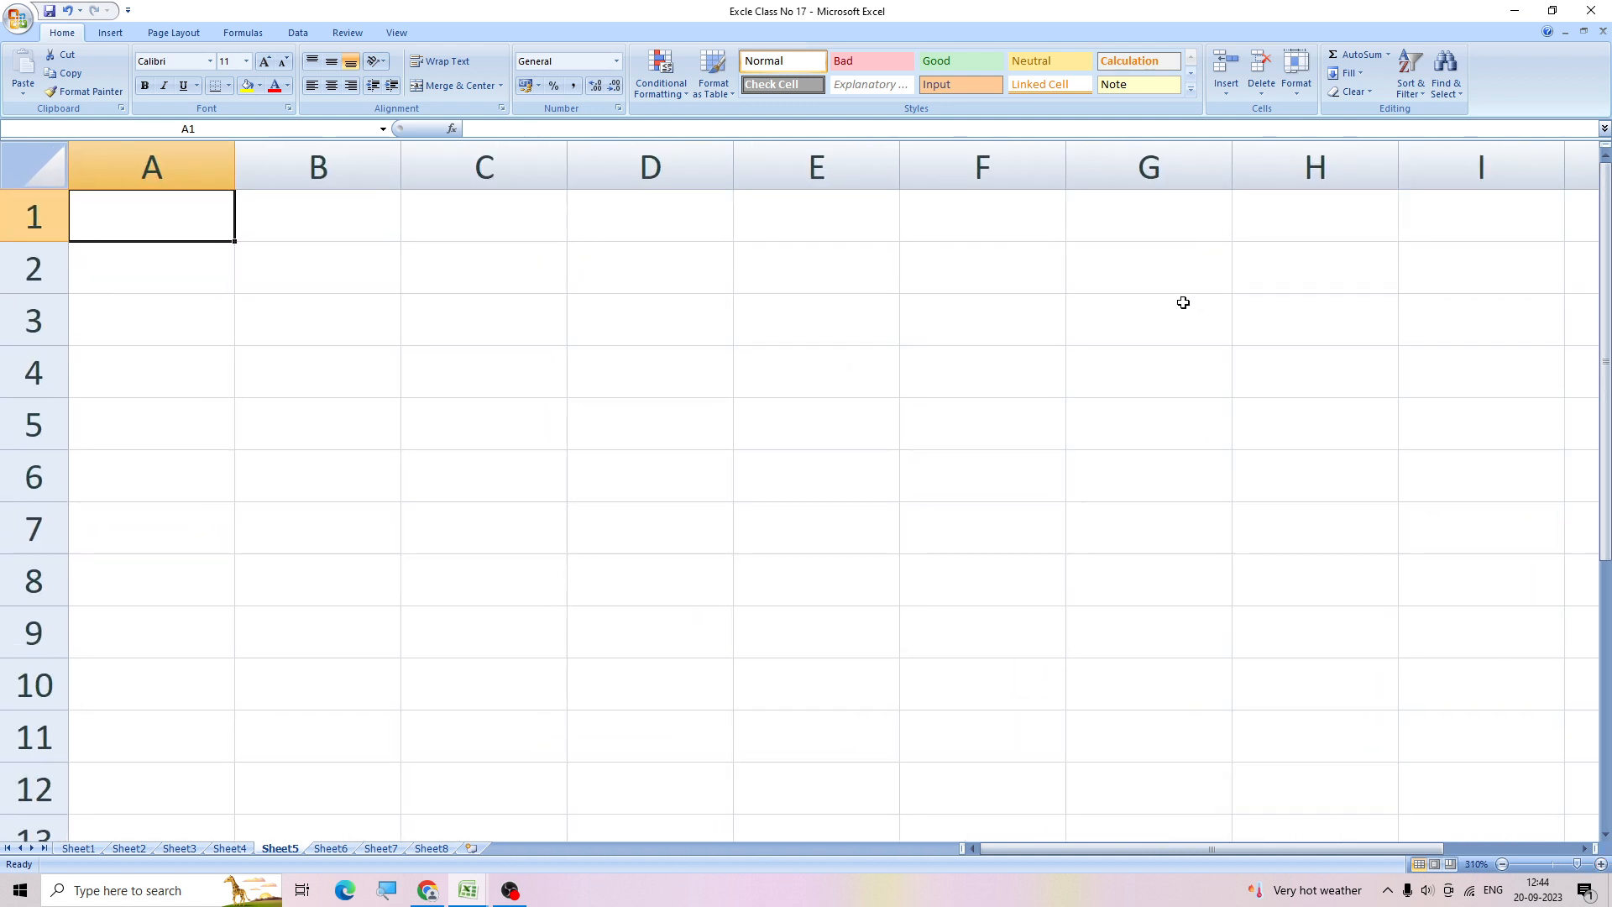
click(304, 37)
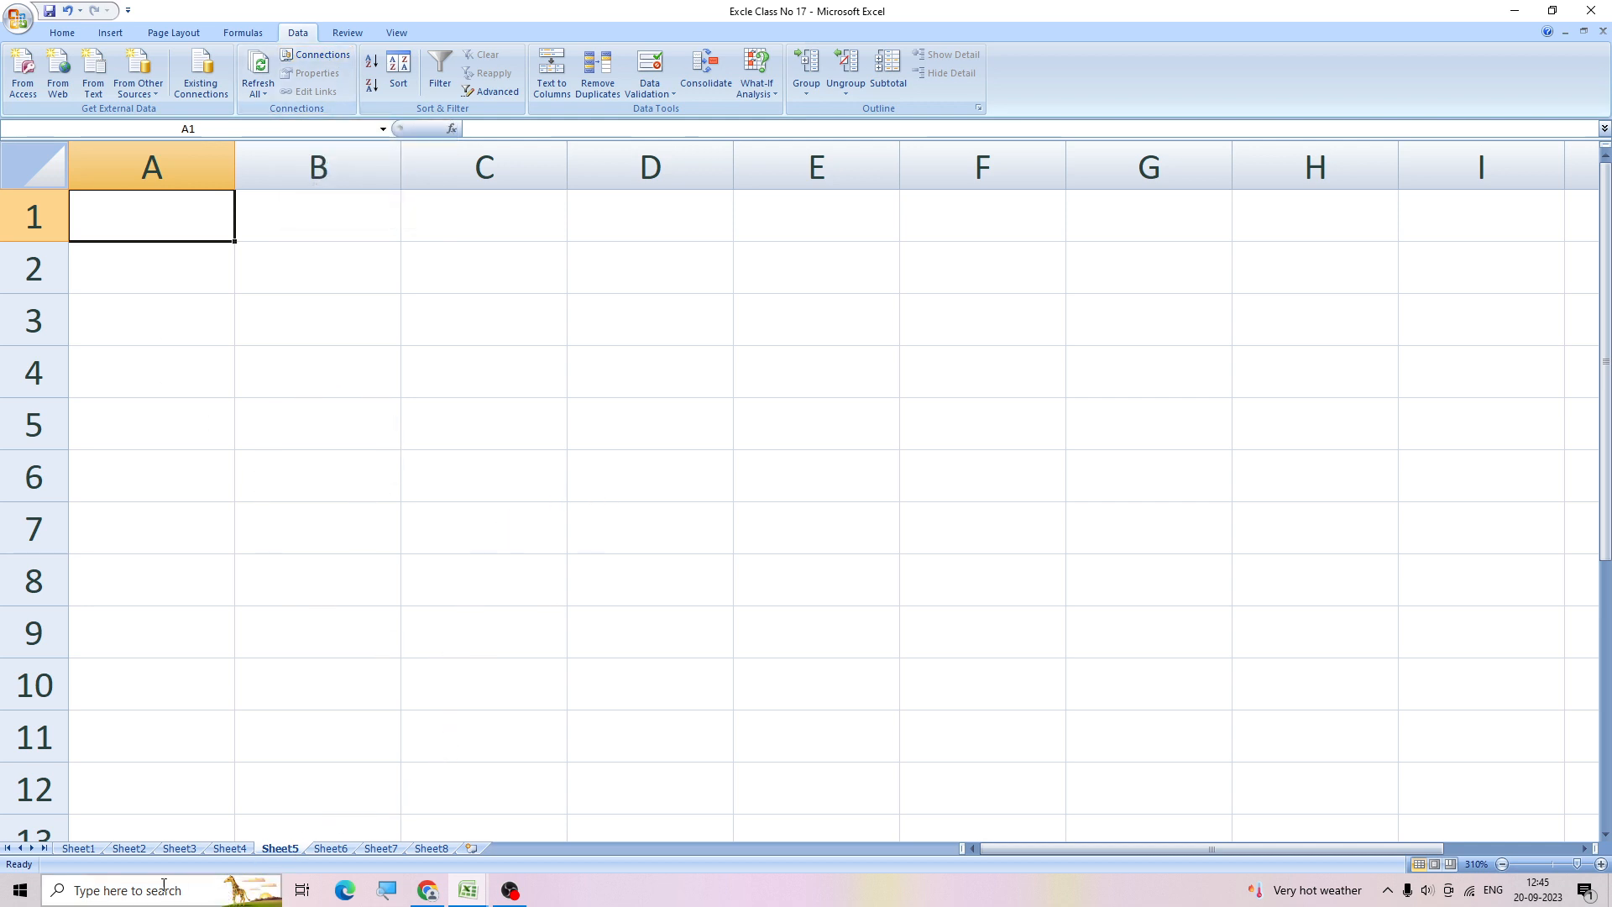
Step: Launch Notepad with a blank document and place its window over the middle of the worksheet
click(76, 891)
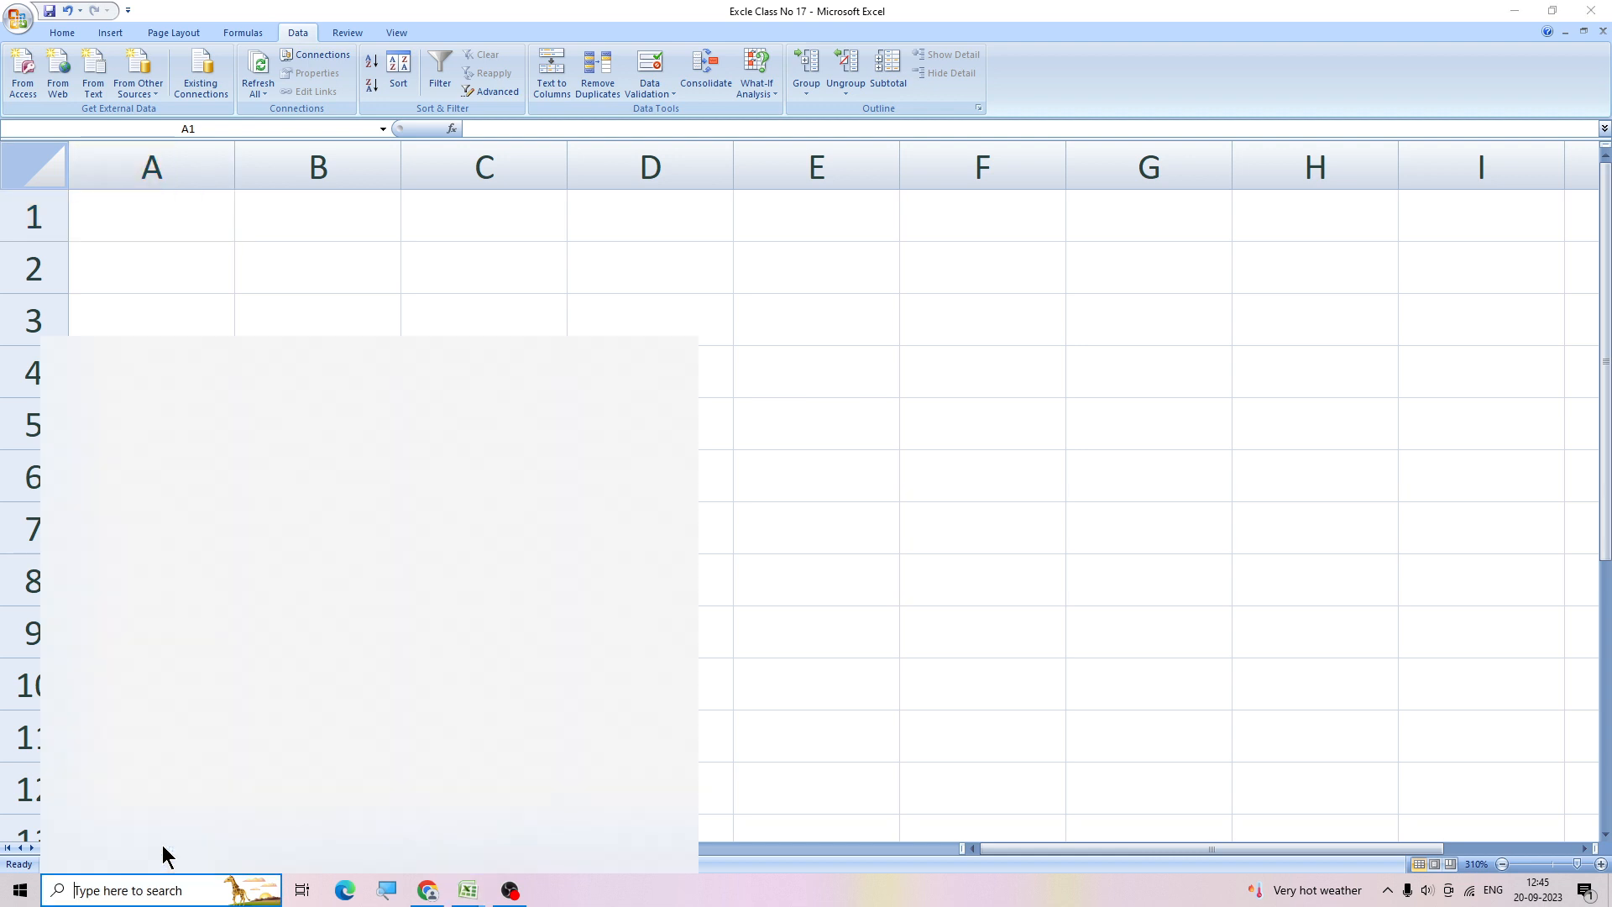
text(no)
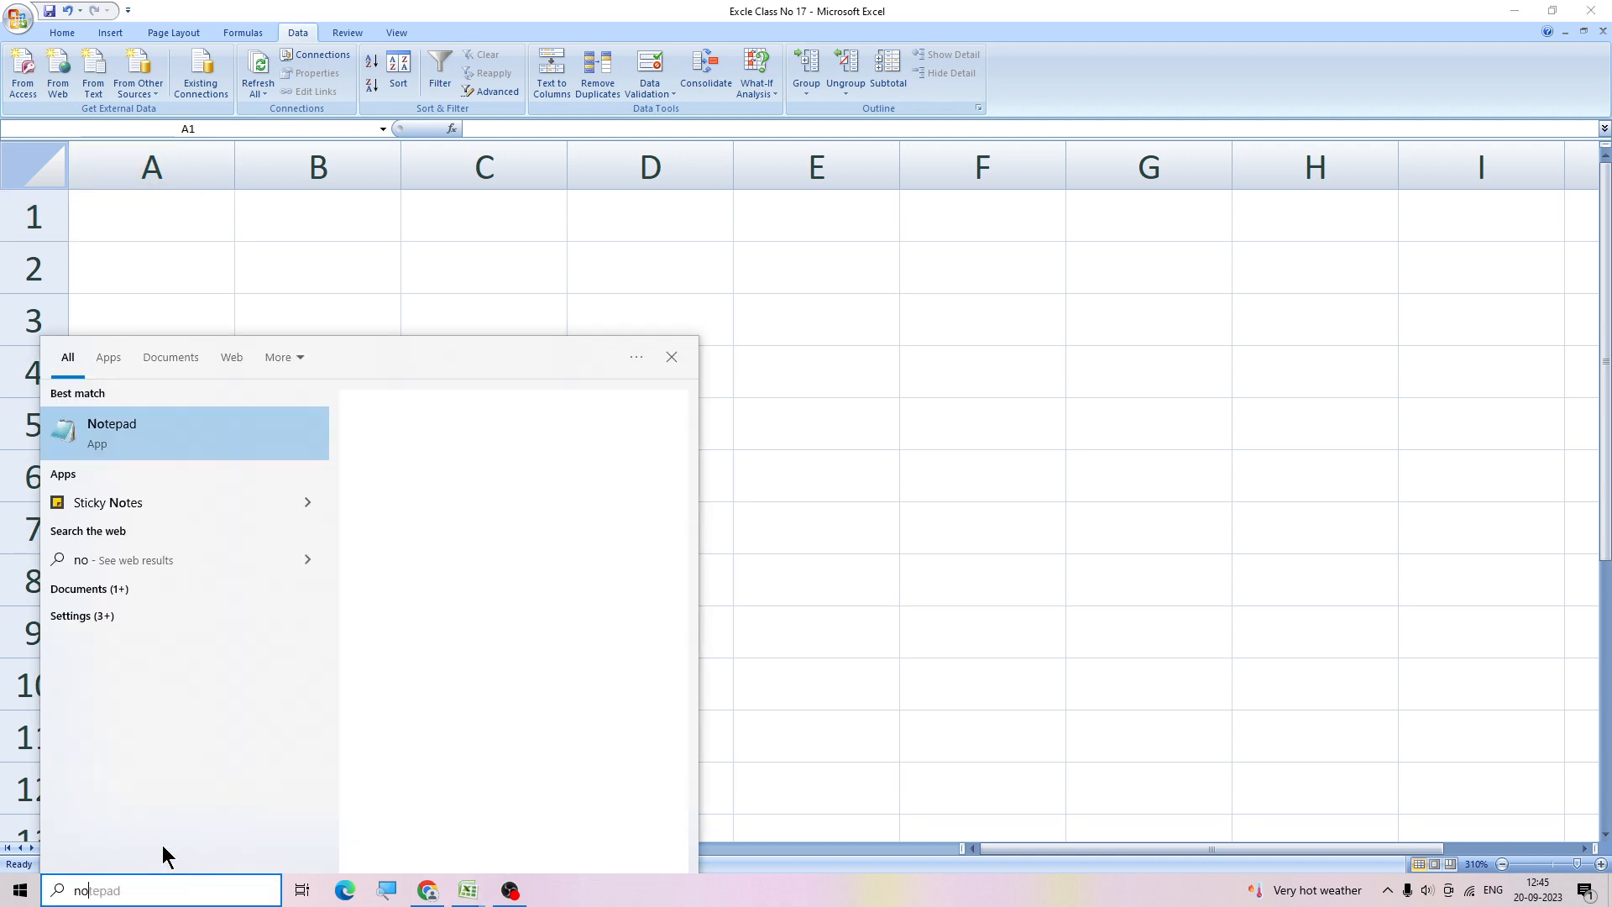
text(tepad)
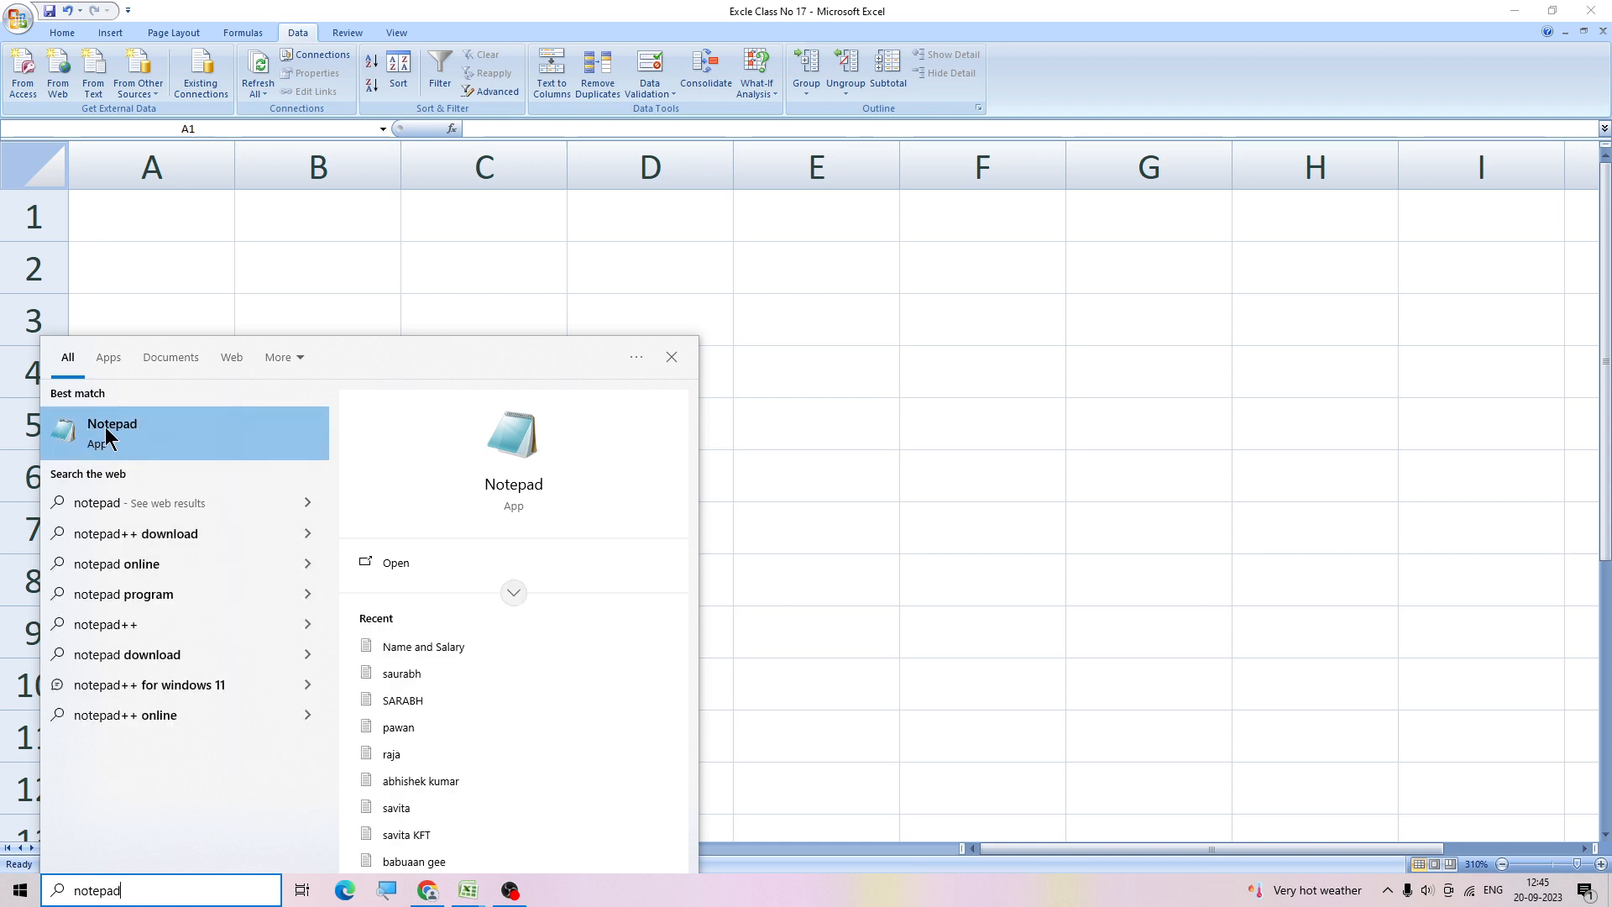
click(104, 426)
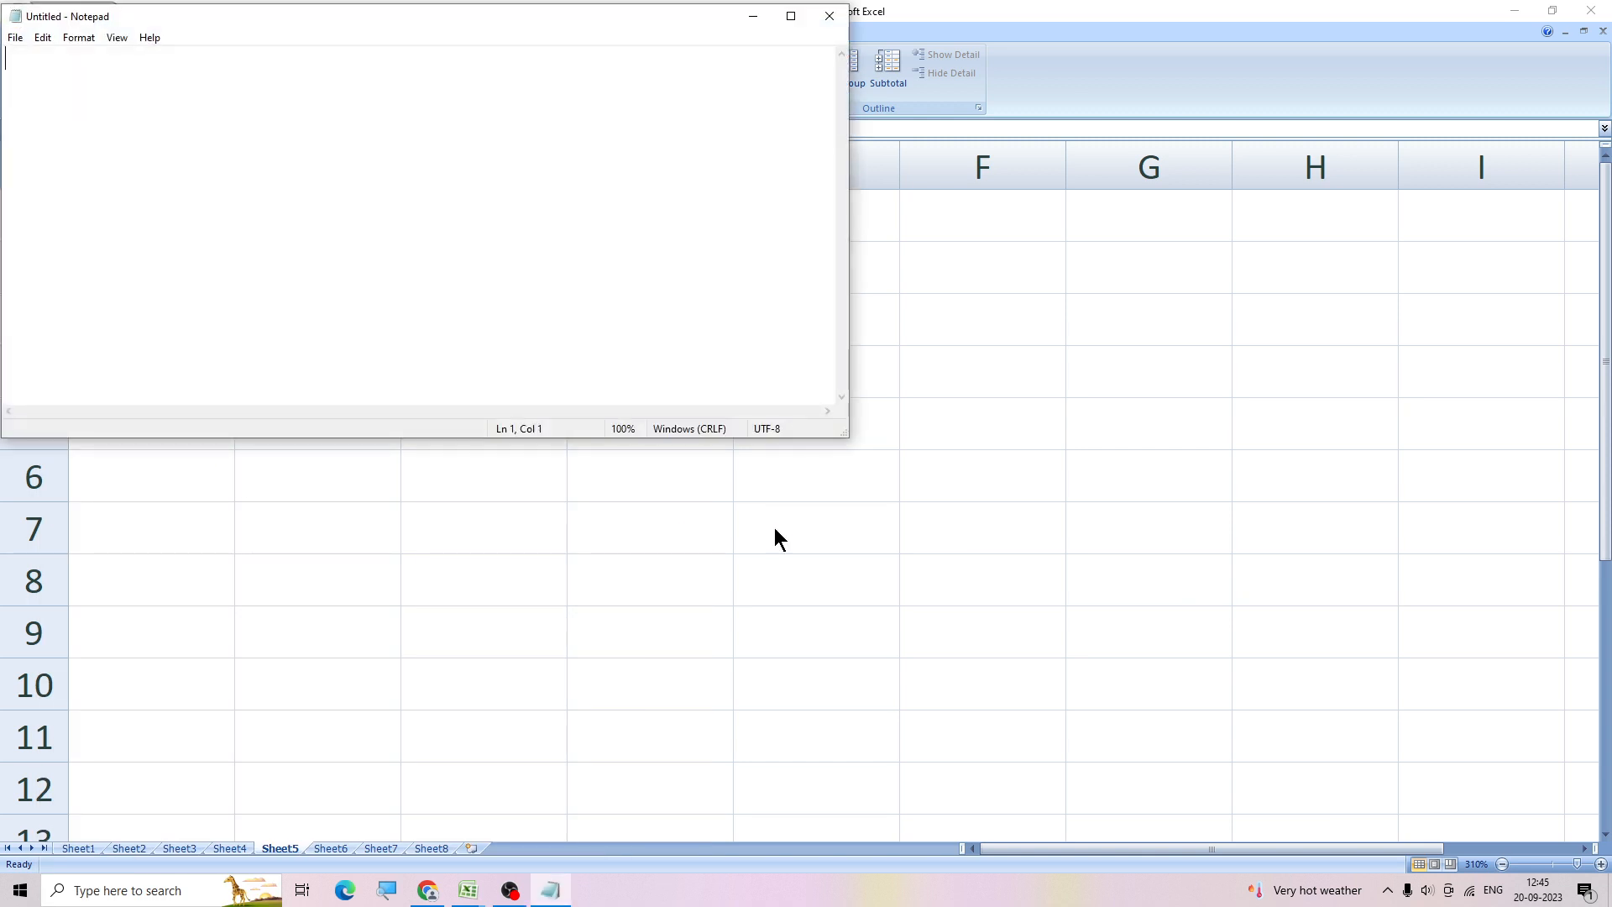
drag(579, 25, 897, 336)
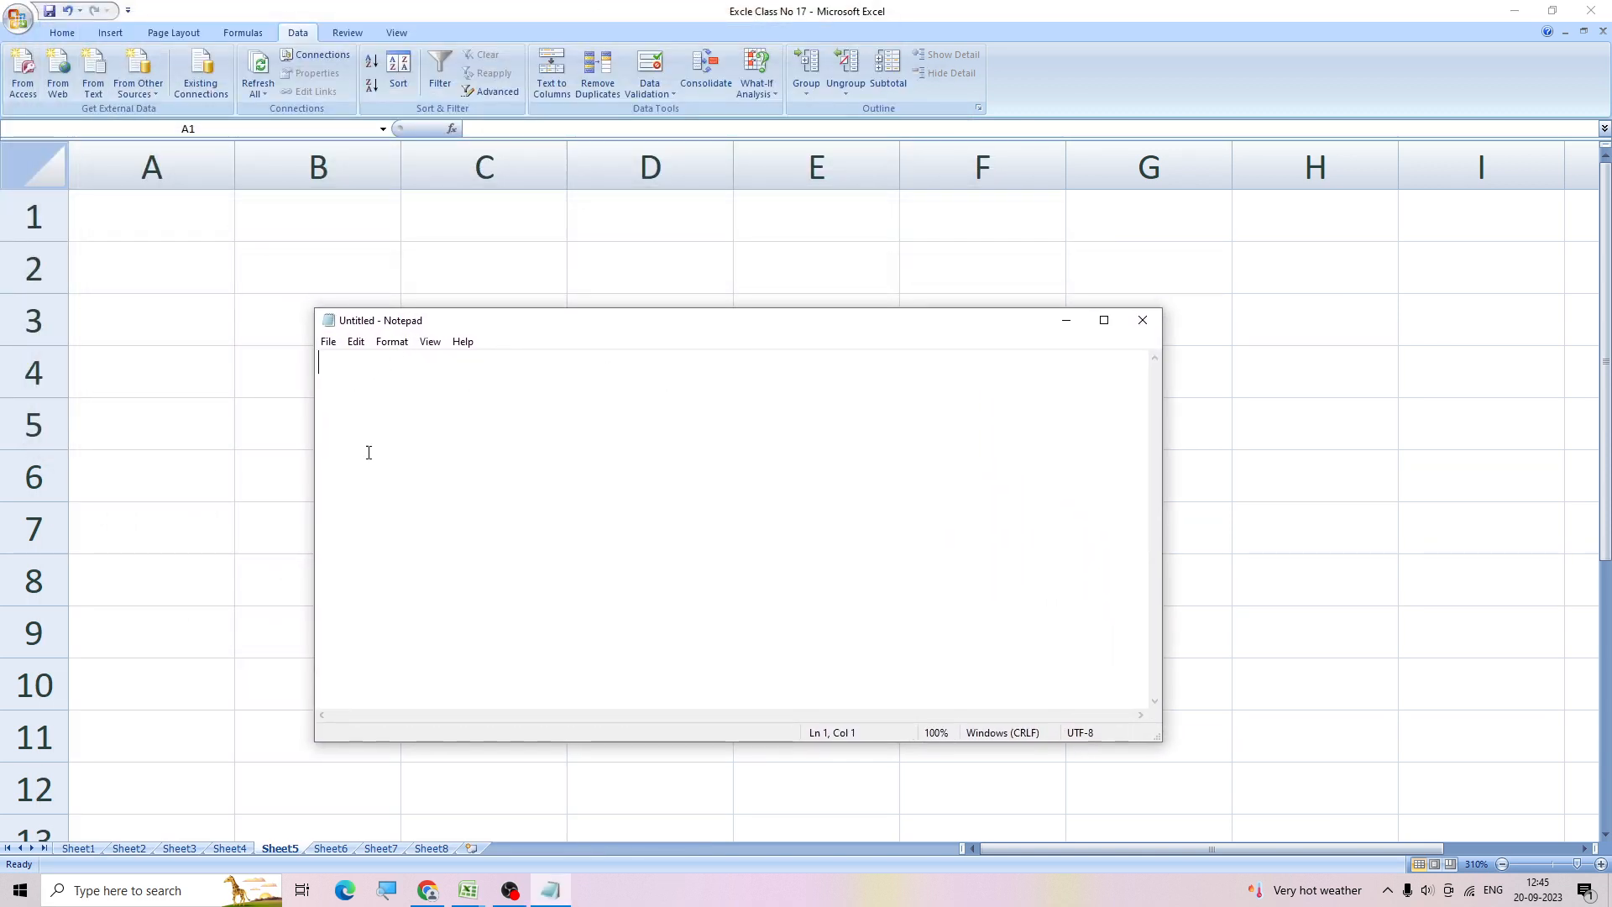
Step: Set the Notepad font size to 28
click(400, 341)
click(414, 382)
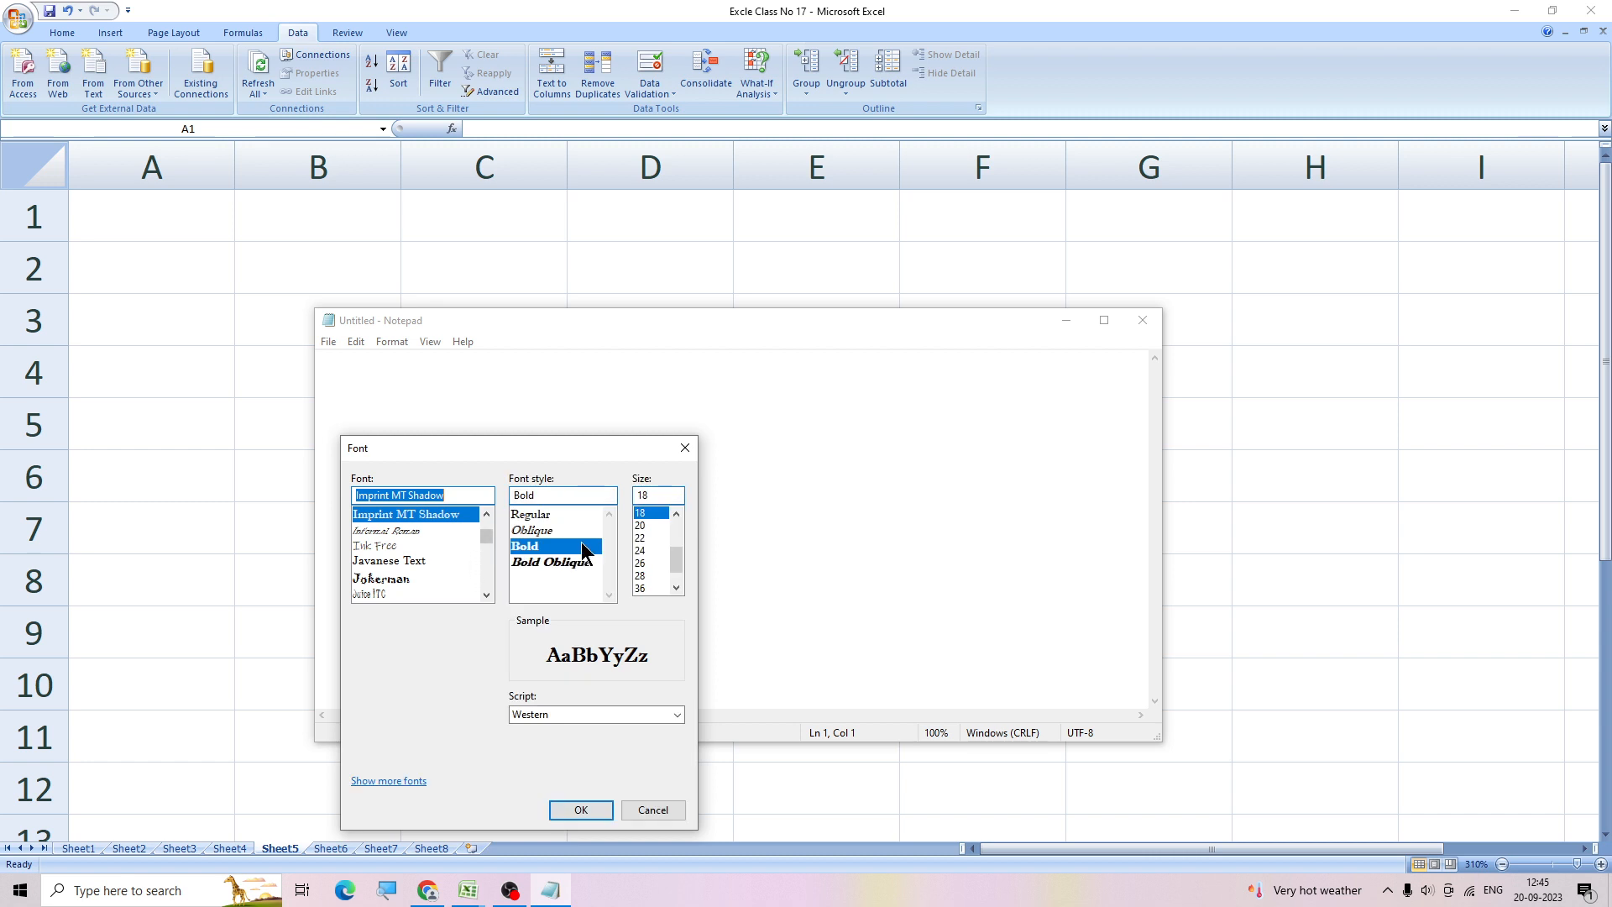
click(640, 562)
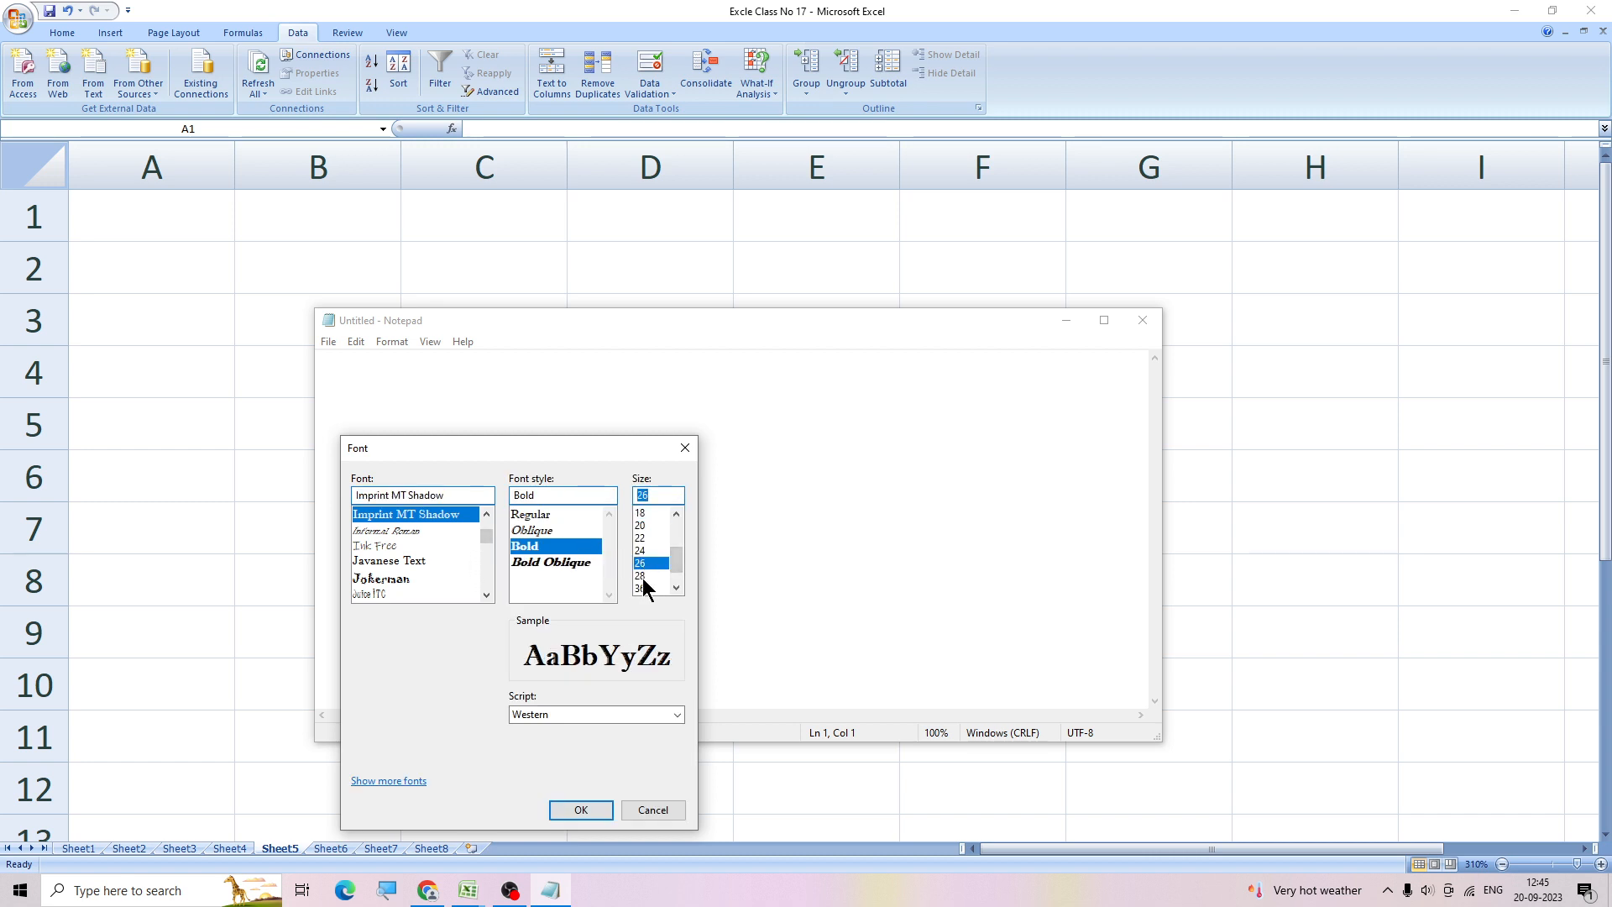
click(642, 576)
click(569, 810)
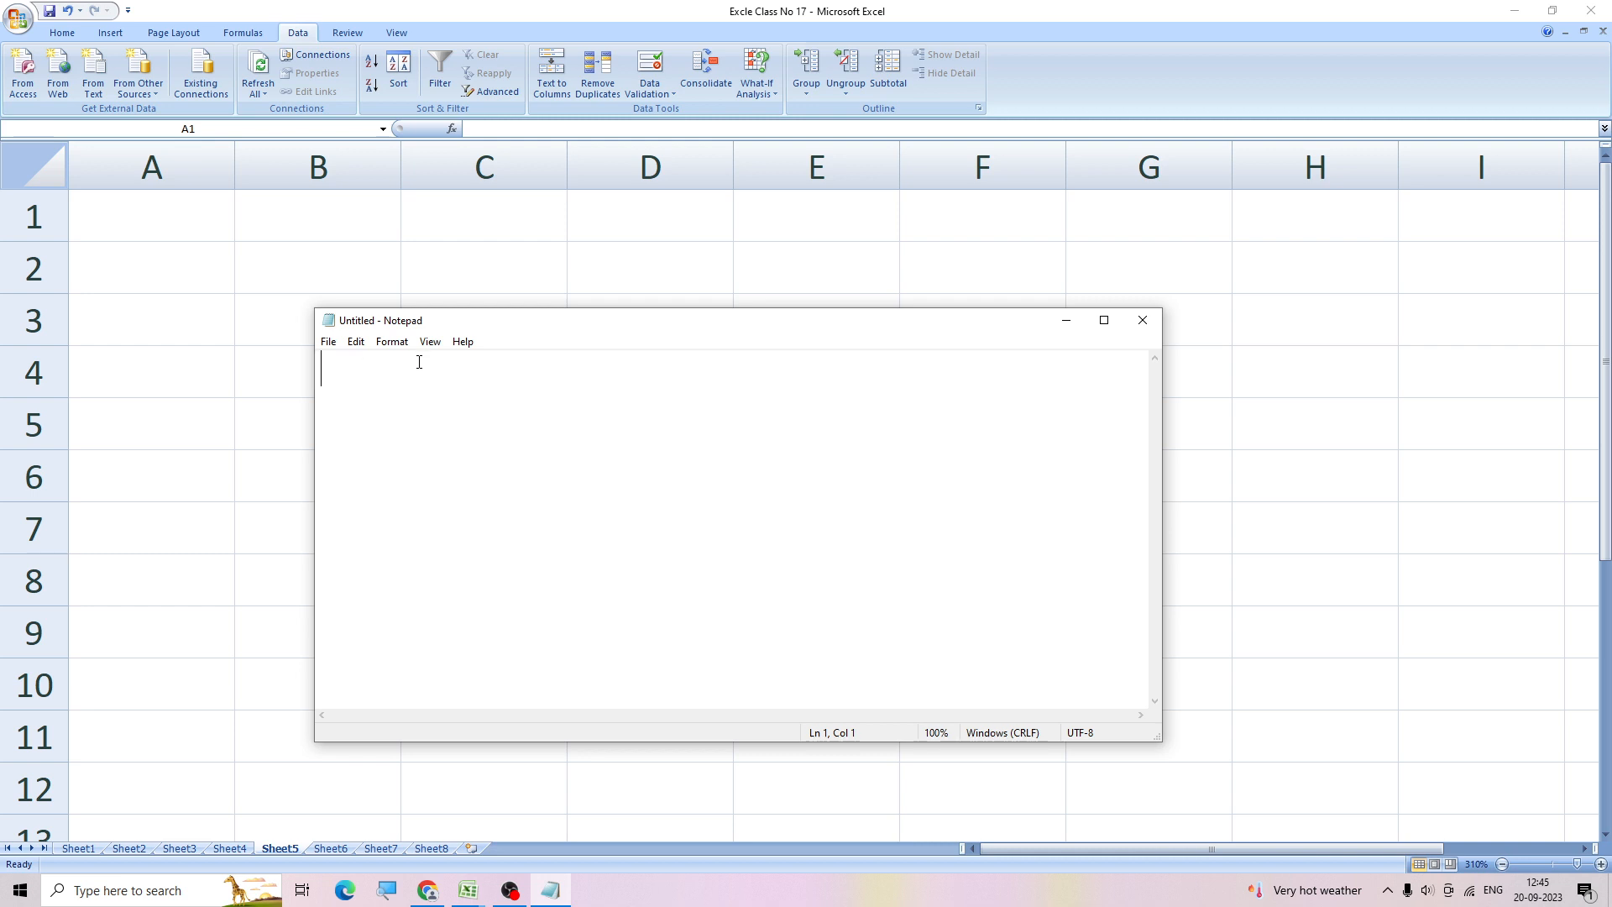
Step: Enter a tab-separated Name and Salary list in Notepad with four people's first names and the salaries 6000, 5000, 4000 and 2000
text(Name)
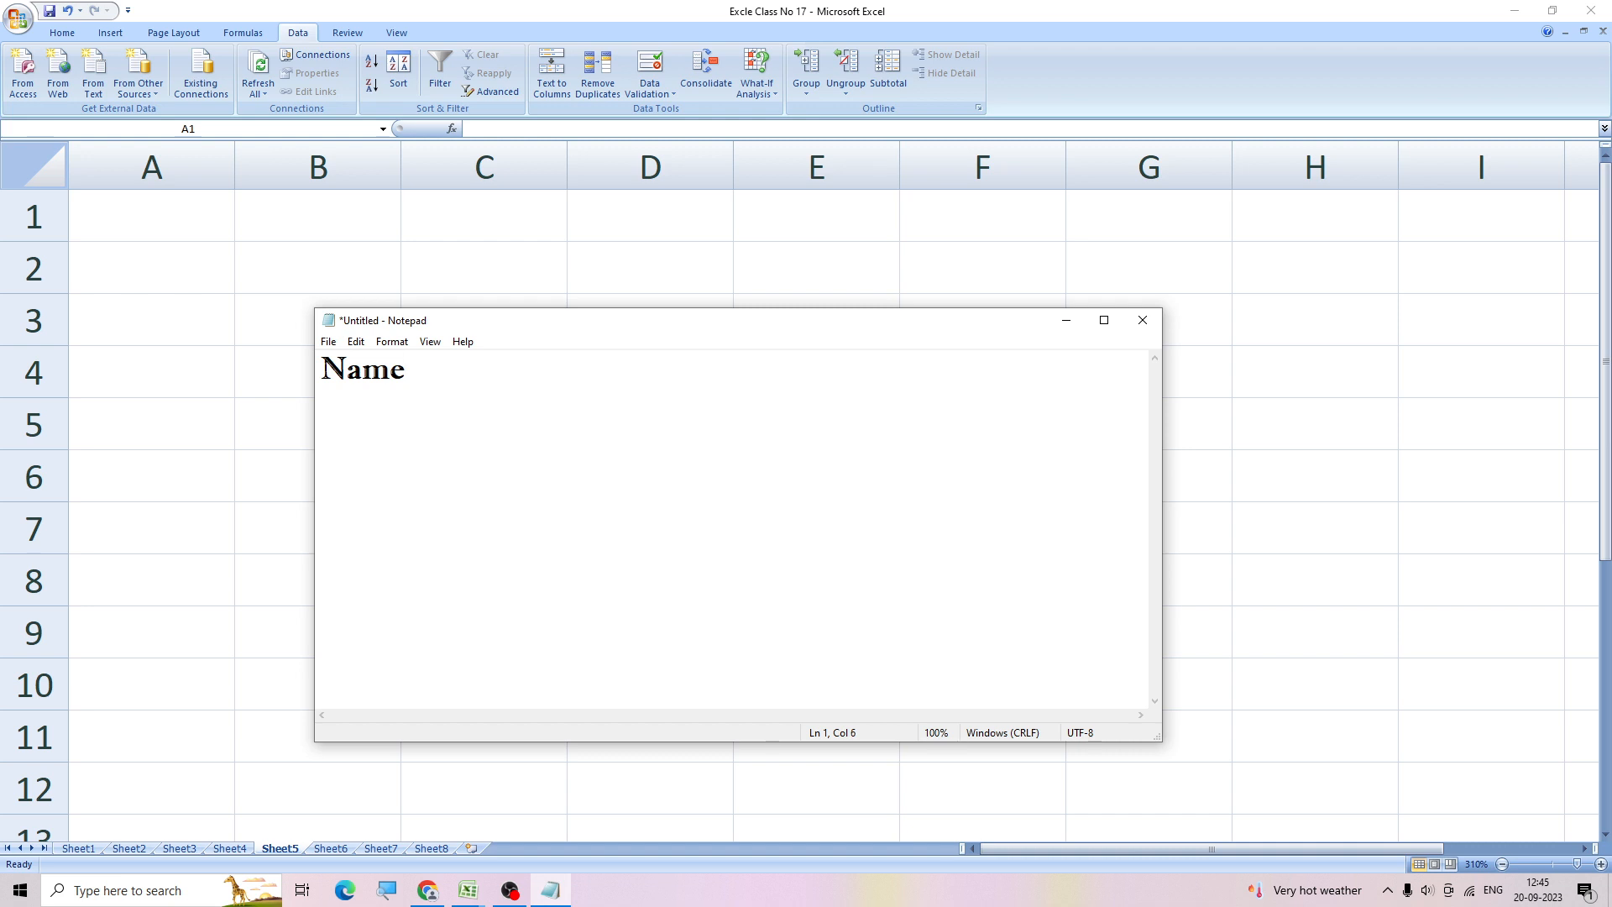
text(Salary )
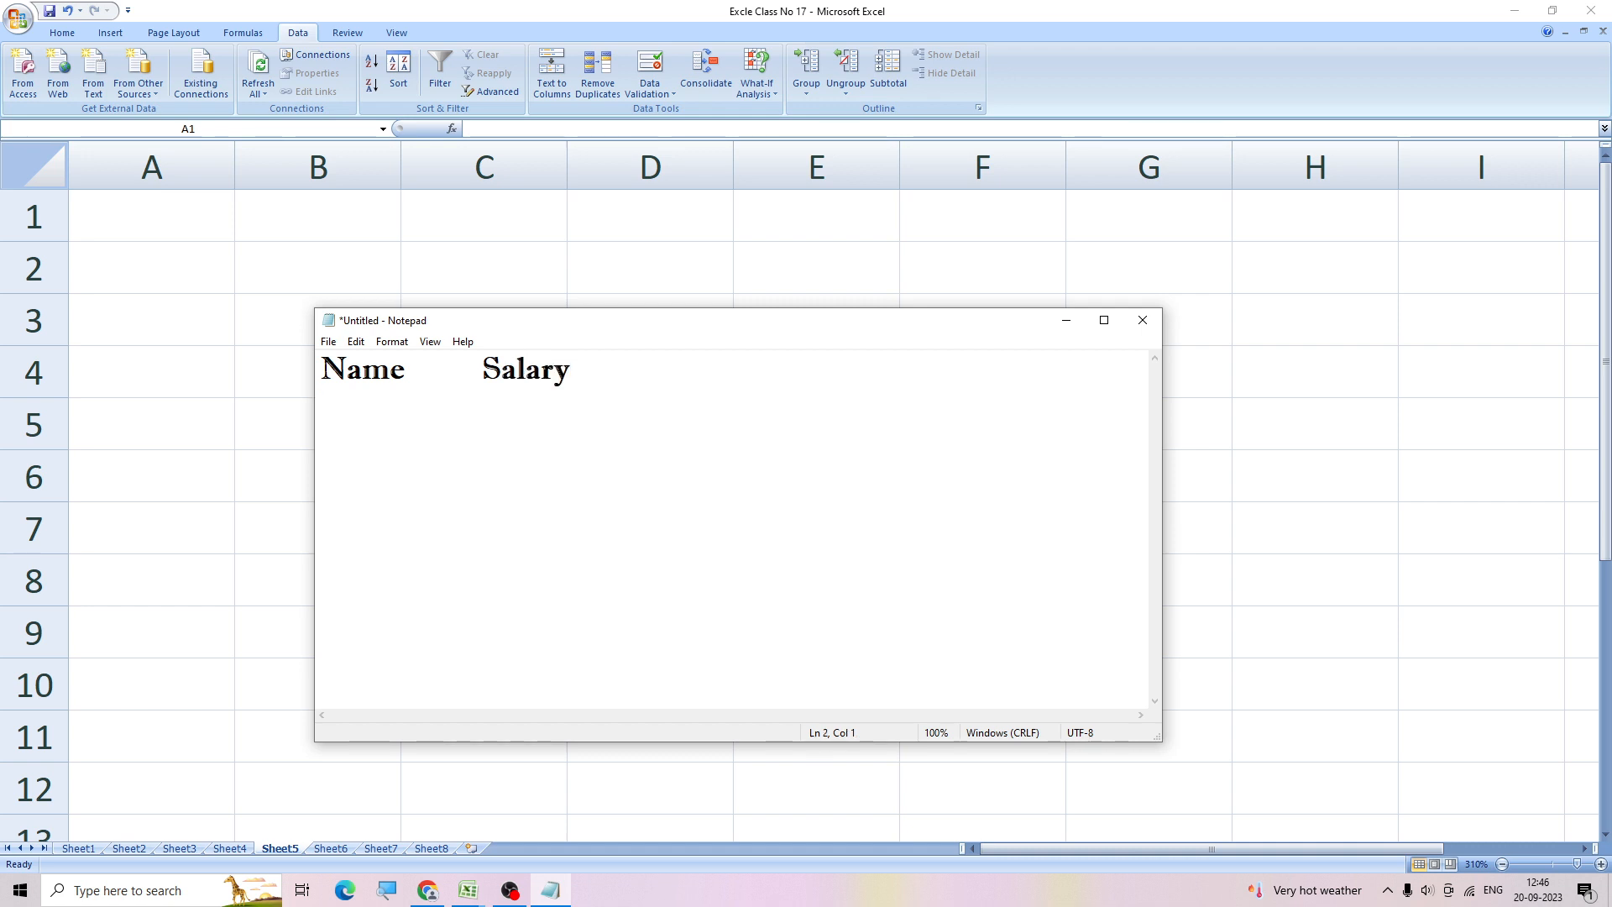
text(Mohan)
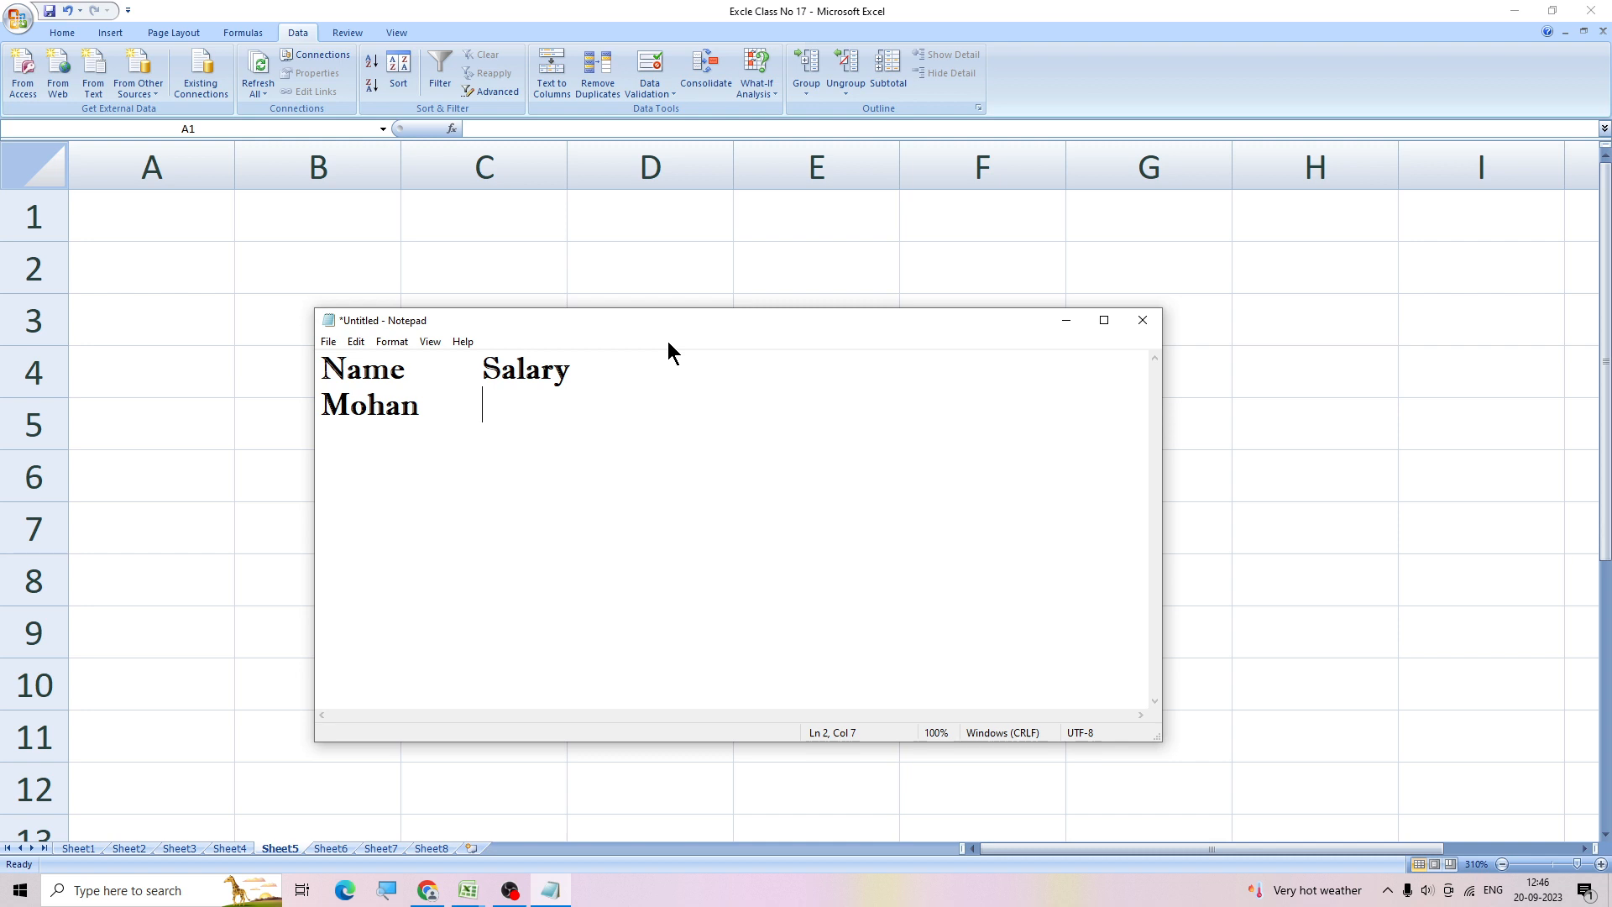
text(6000 )
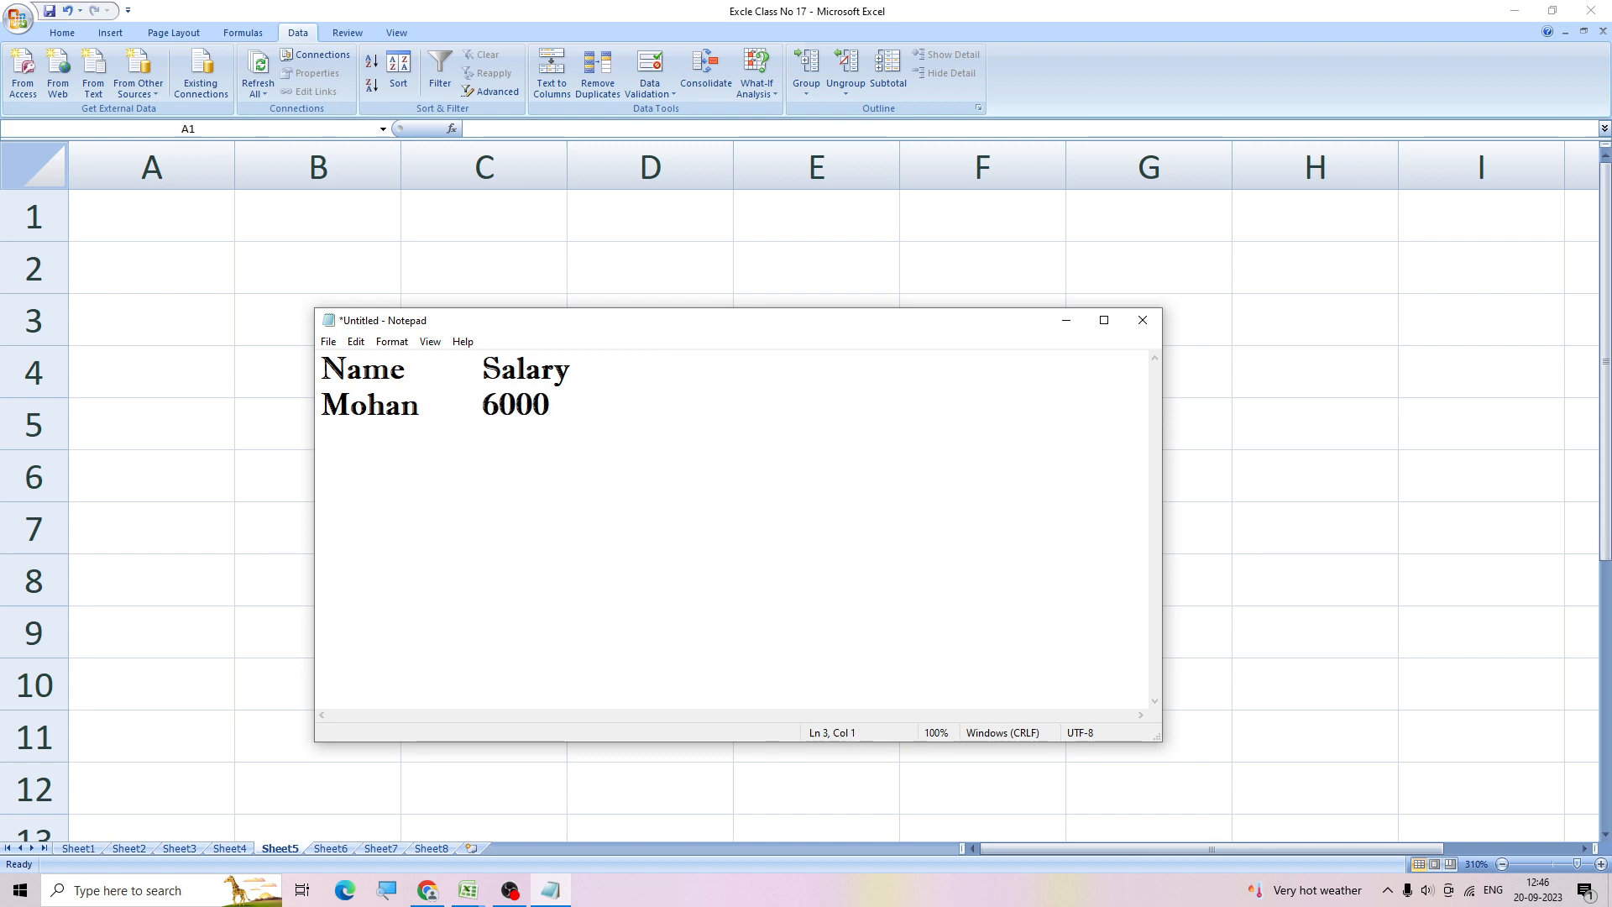
text(Sohan	5000 )
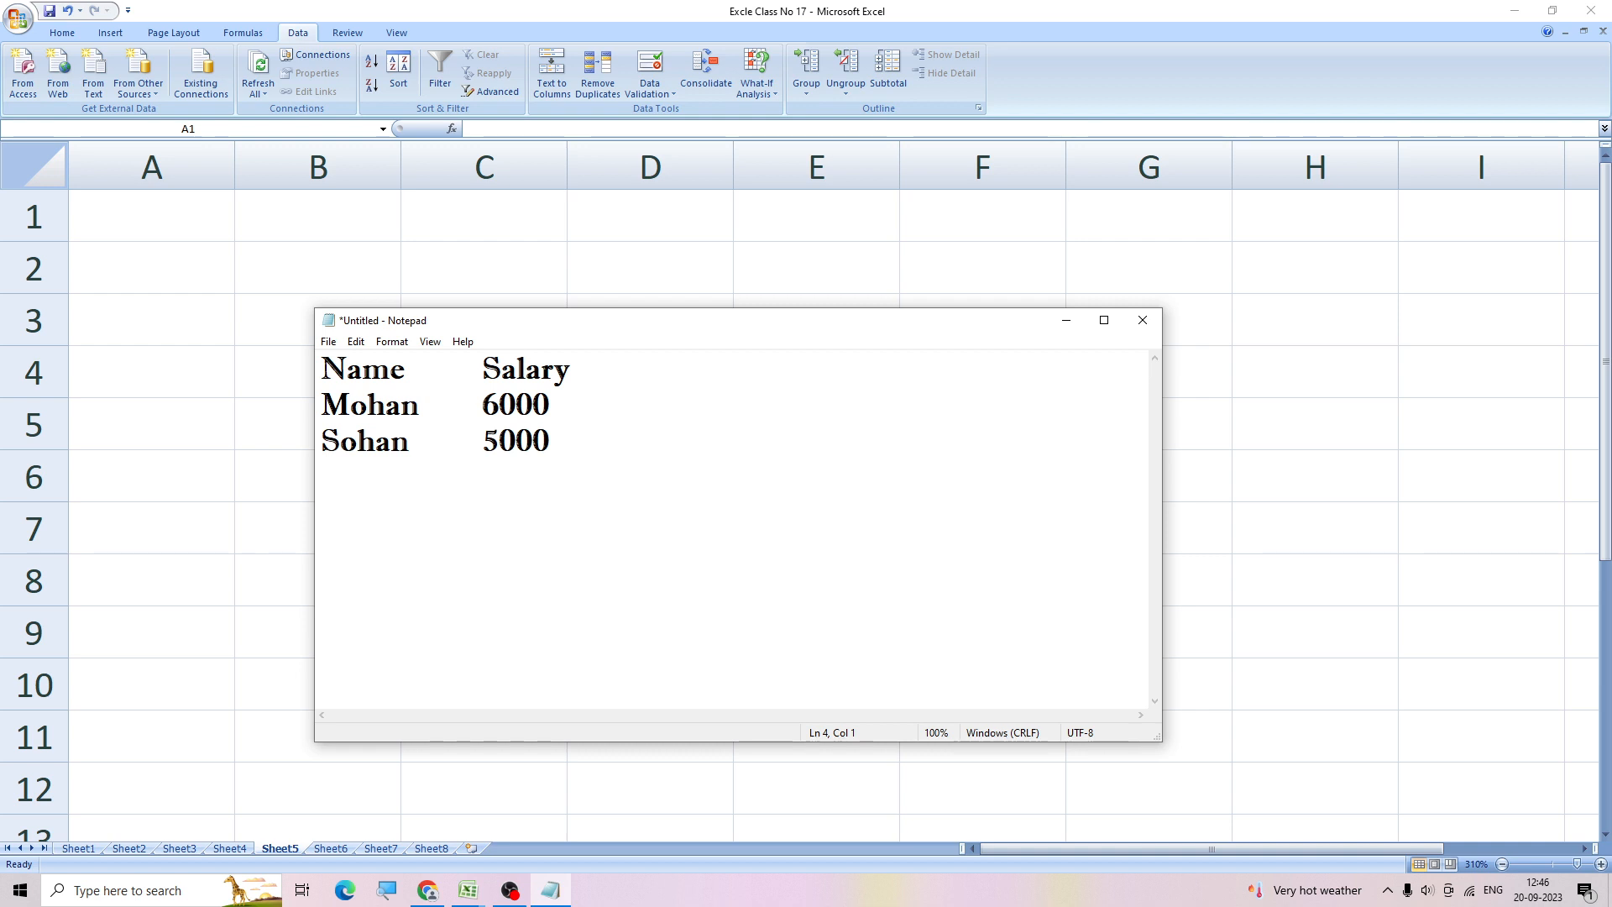
text(Rohan)
key(Tab)
text(4000)
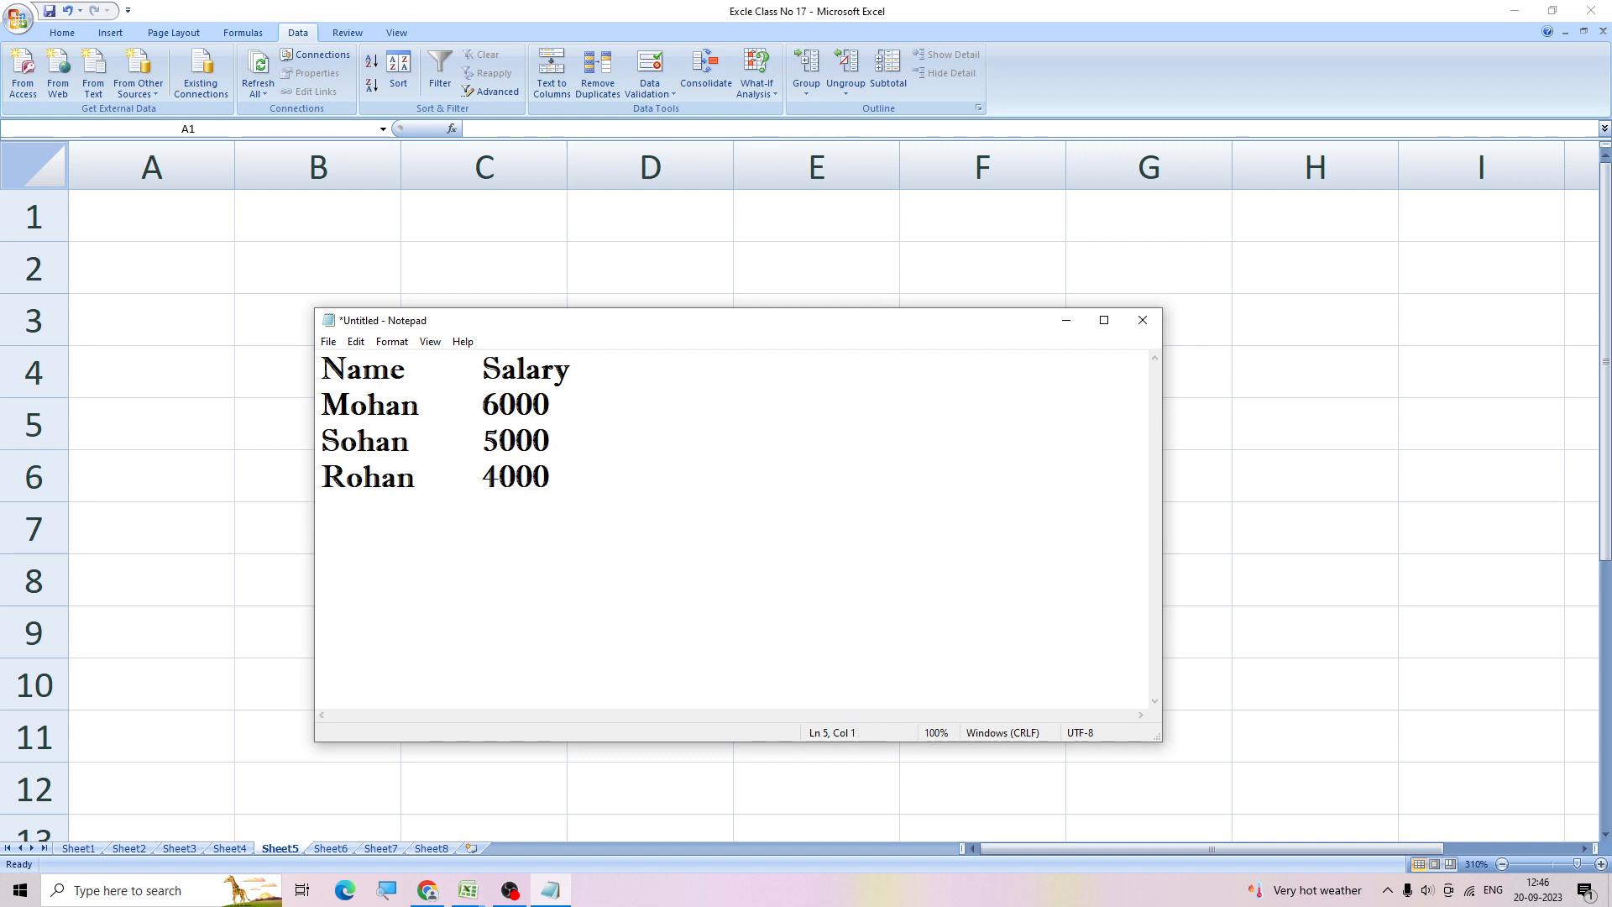
text(Komal)
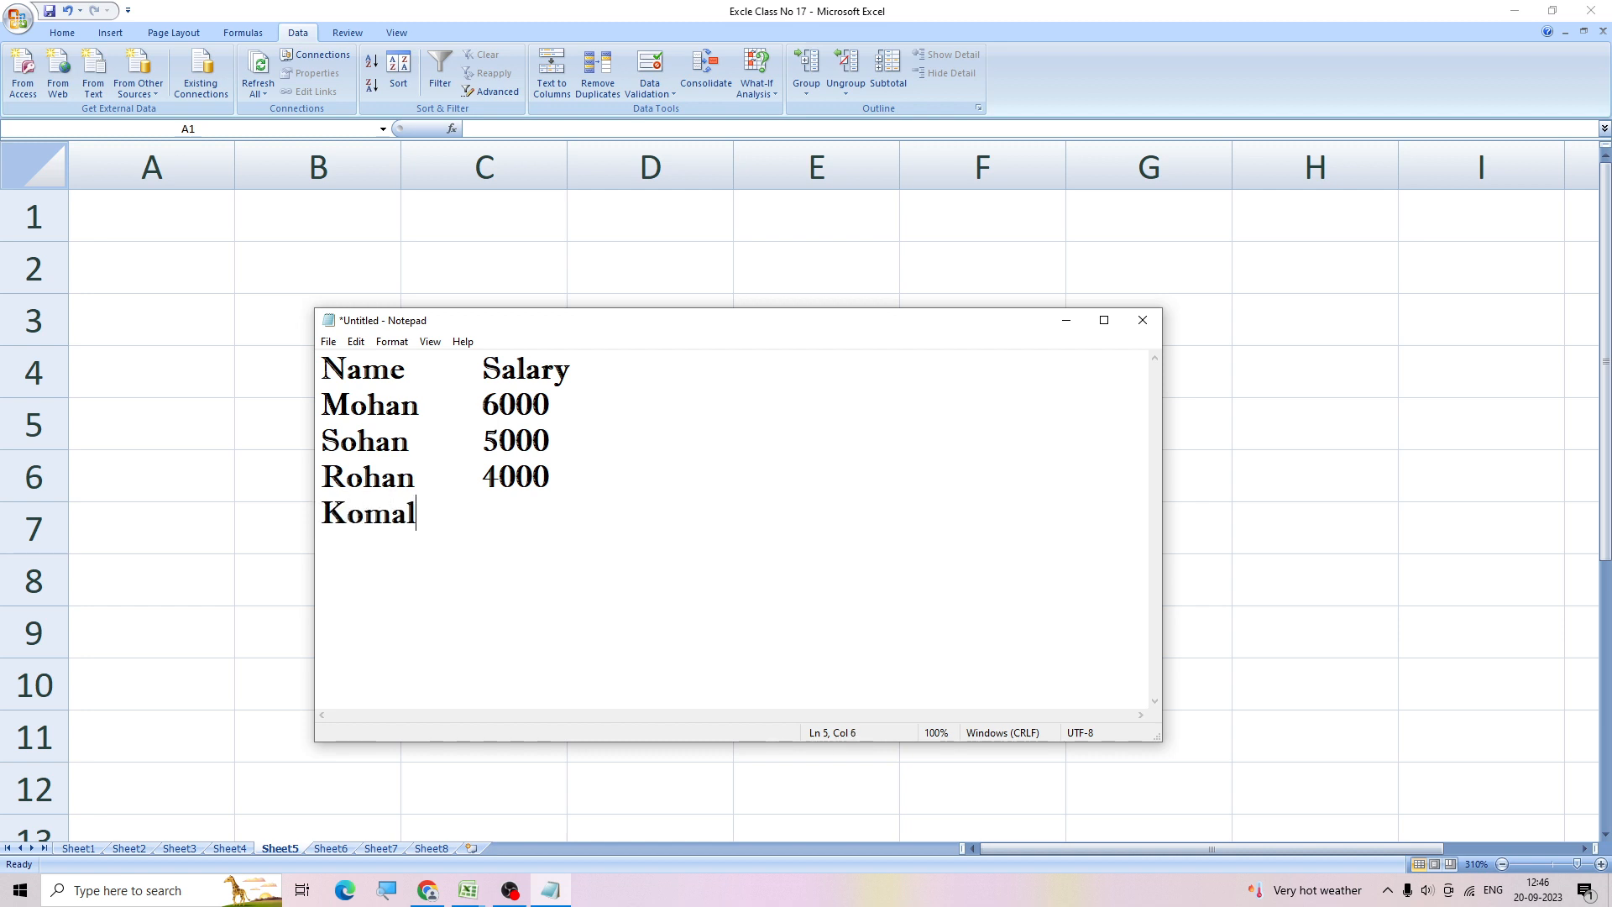
text(	2000)
key(Return)
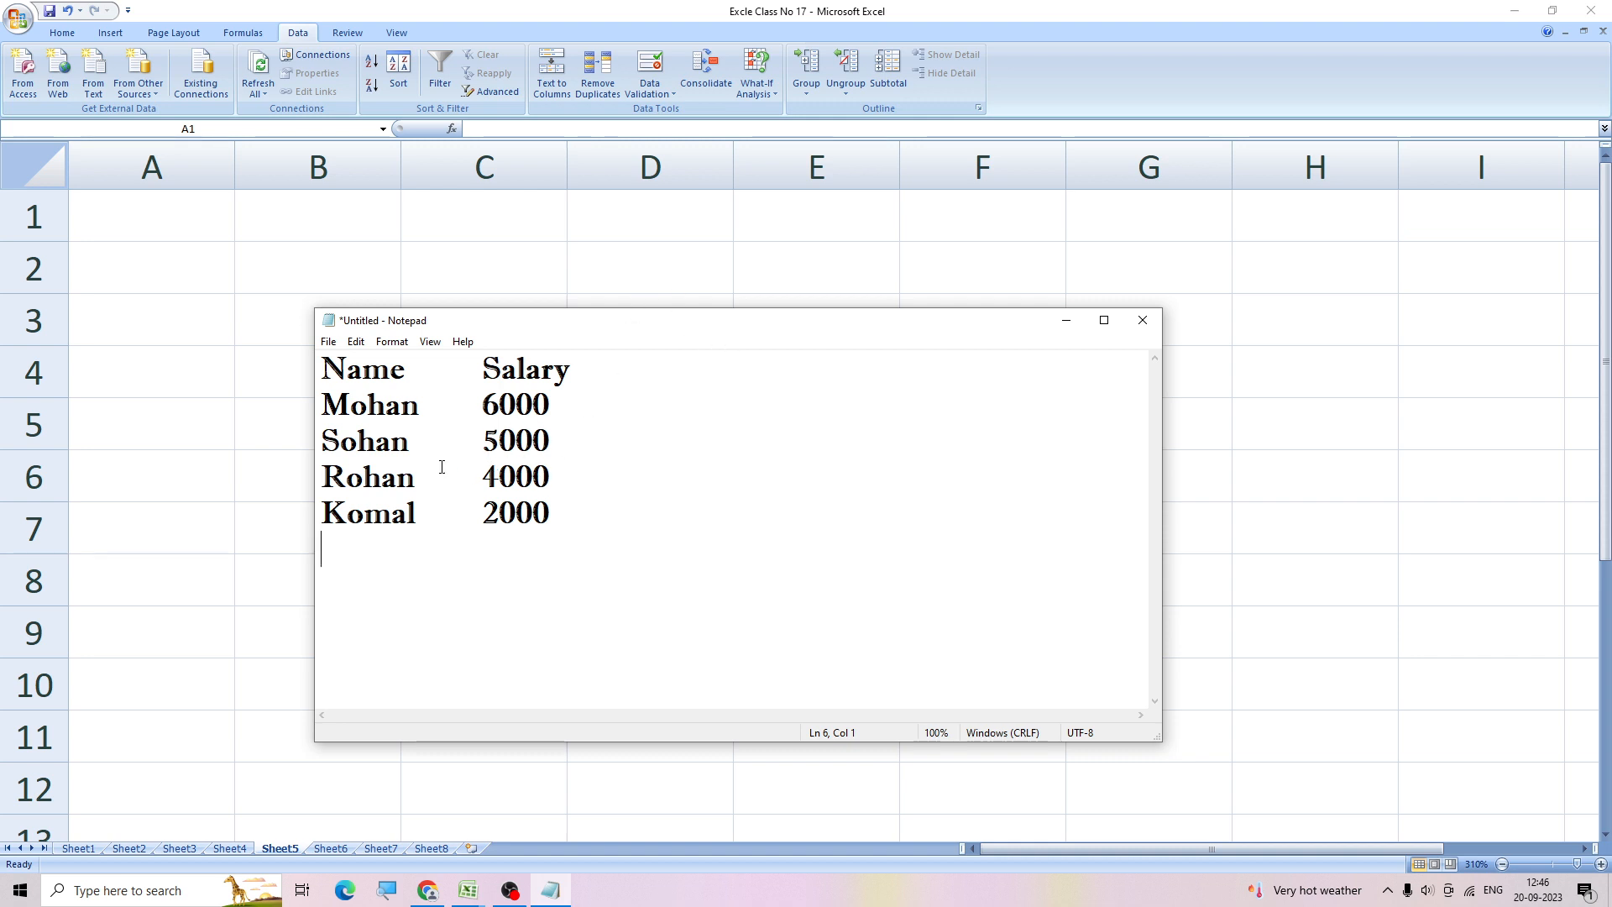
Step: Save the text document to the Desktop as Salary and minimize Notepad to return to Excel
click(328, 344)
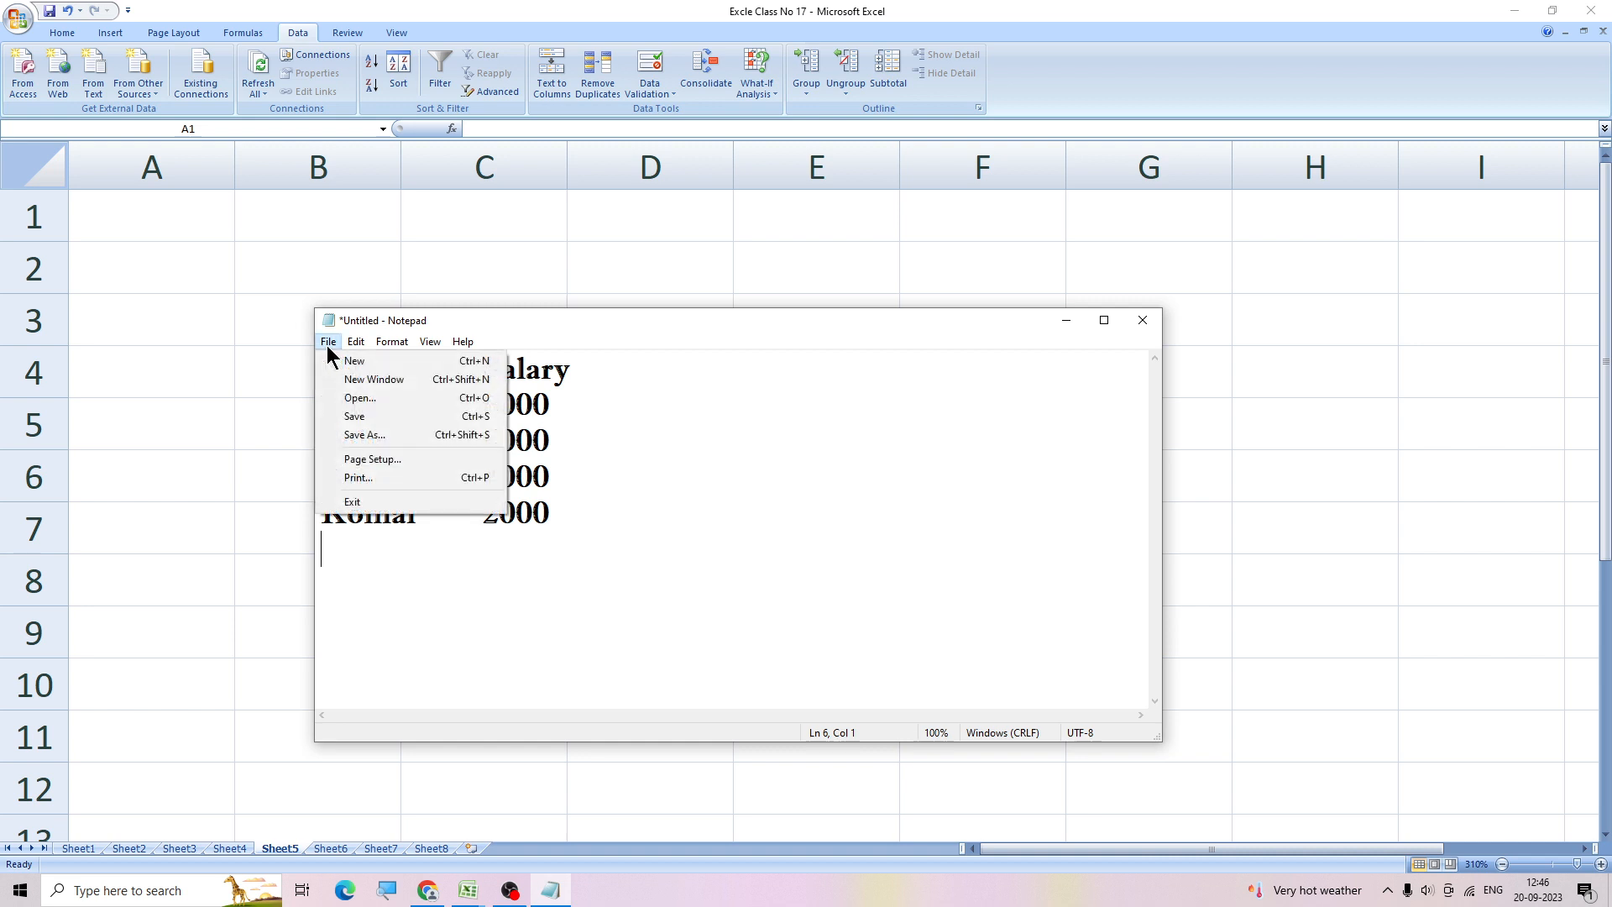
click(361, 420)
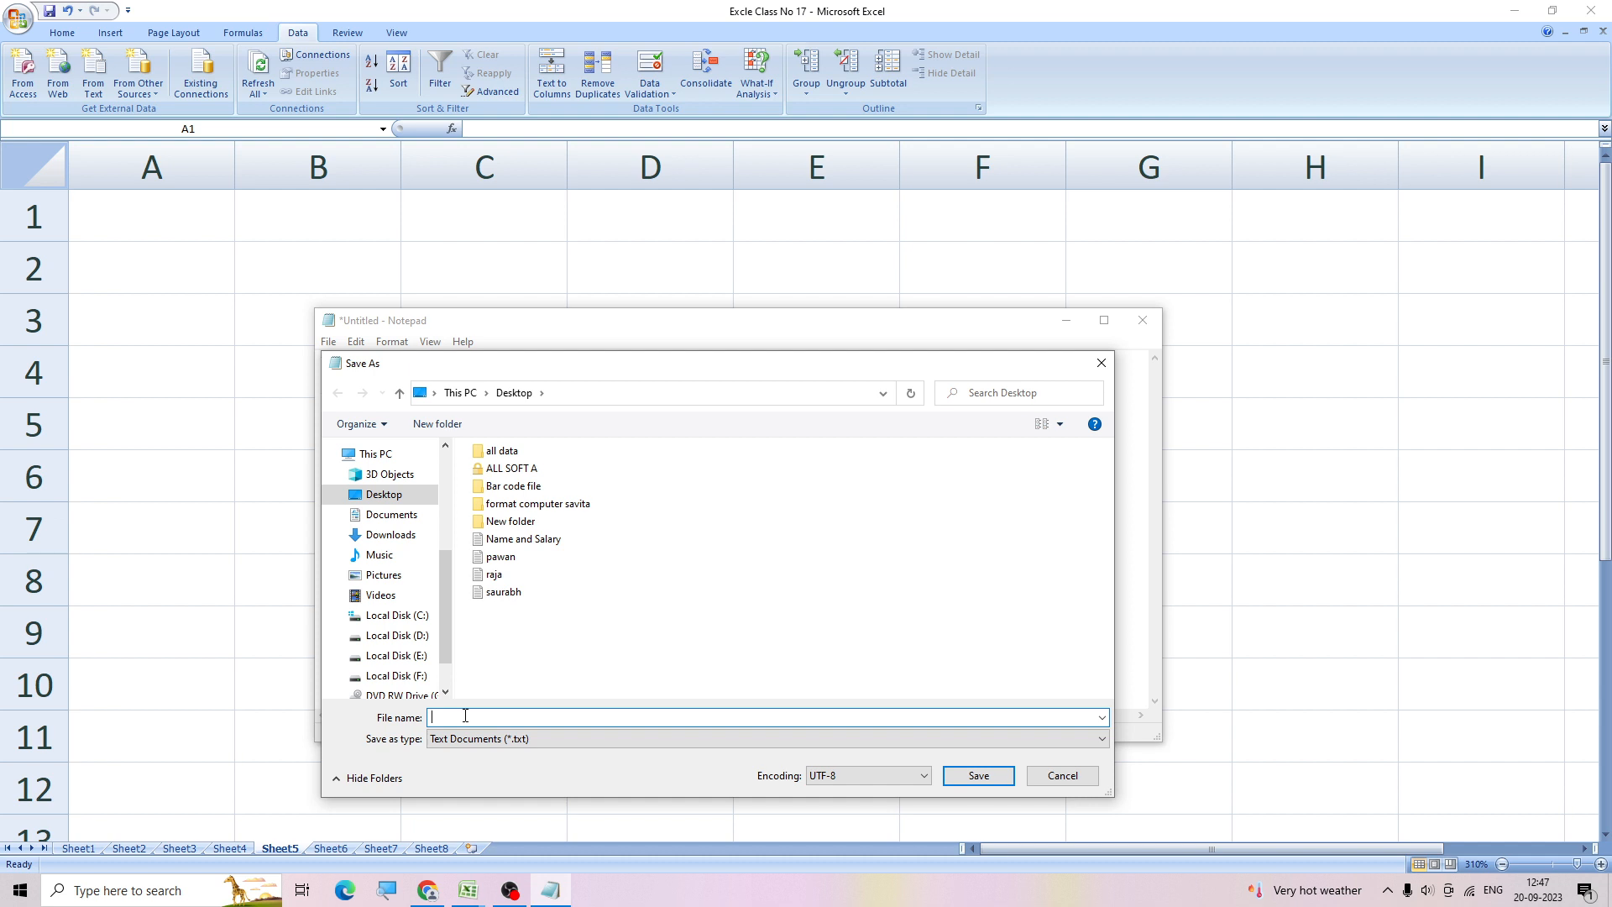
text(Salary)
click(982, 776)
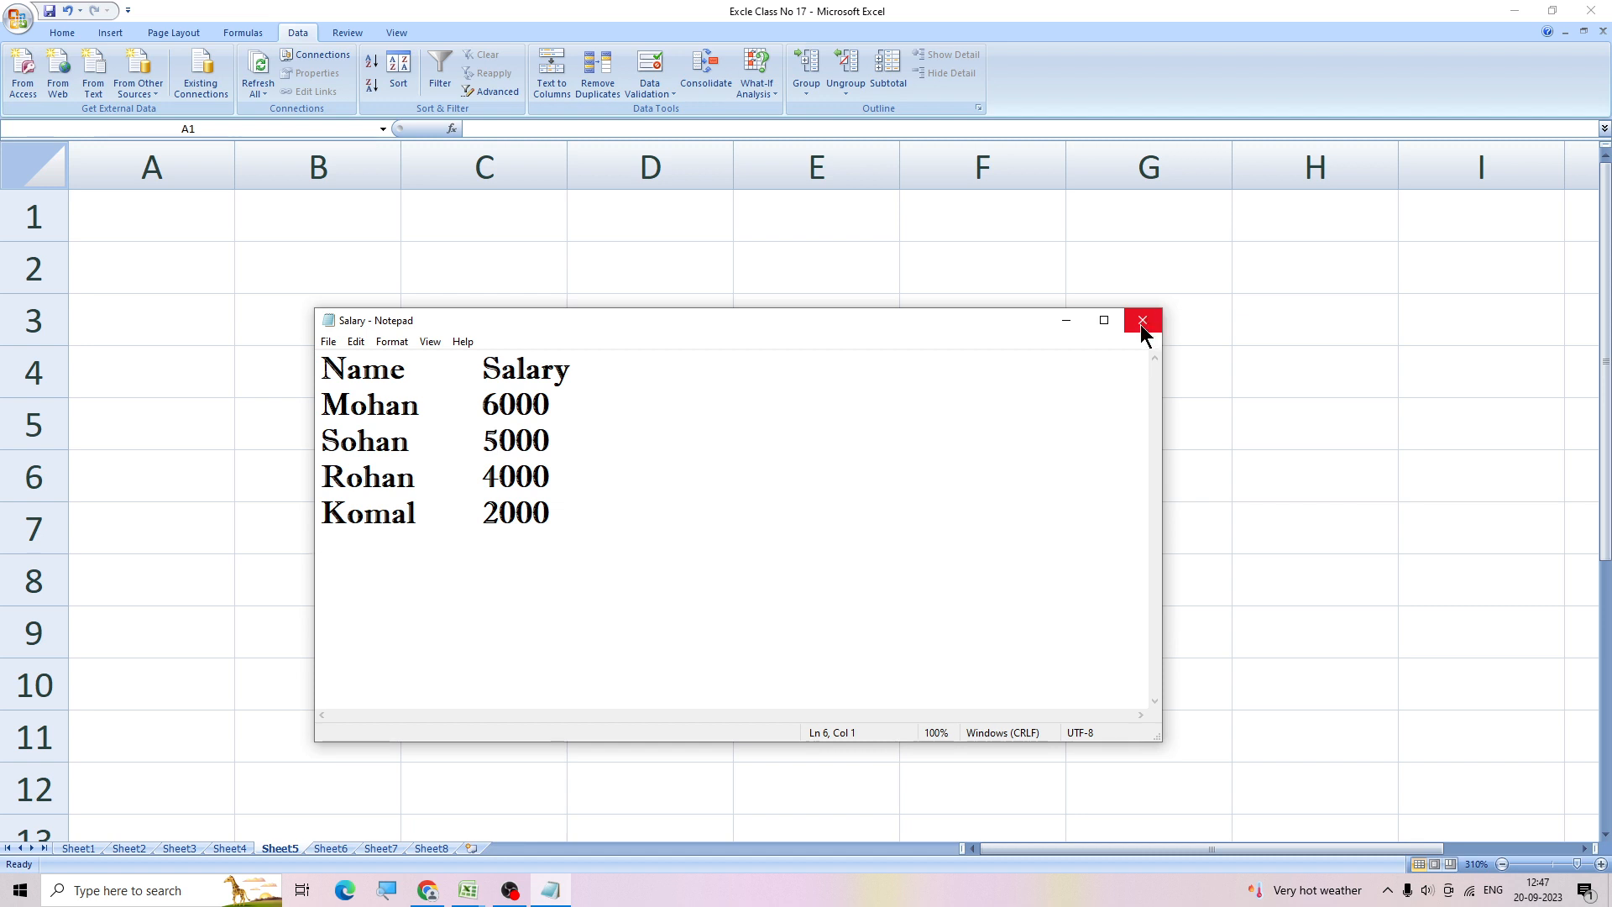
click(1065, 321)
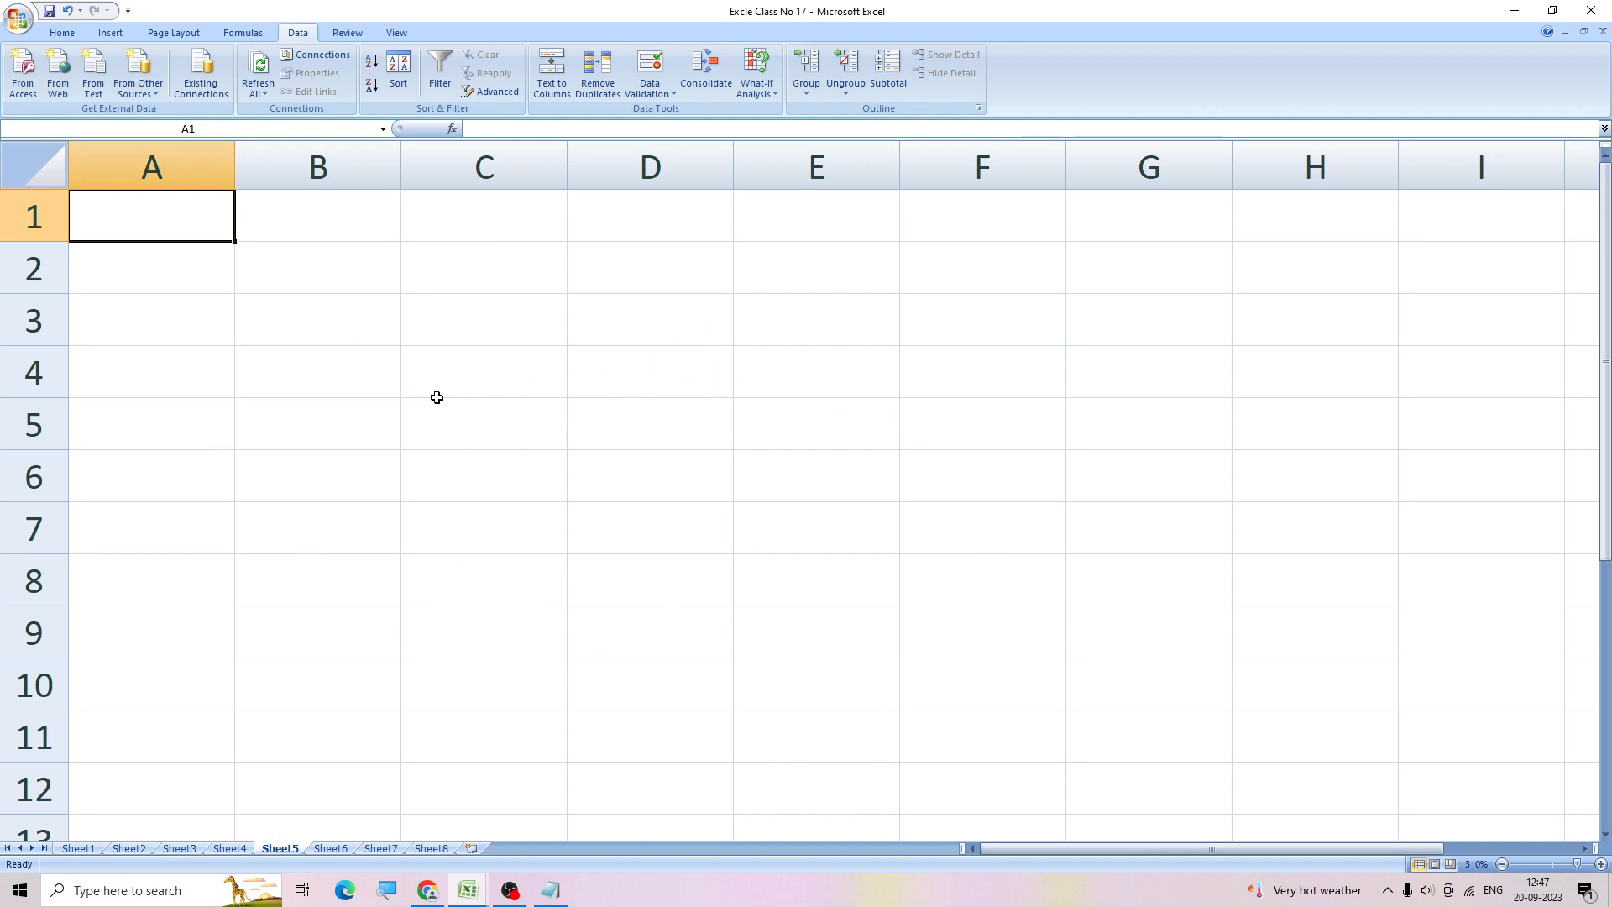
Step: Import the Salary text file from the Desktop as tab-delimited data with General columns into the existing worksheet at cell A1
click(92, 90)
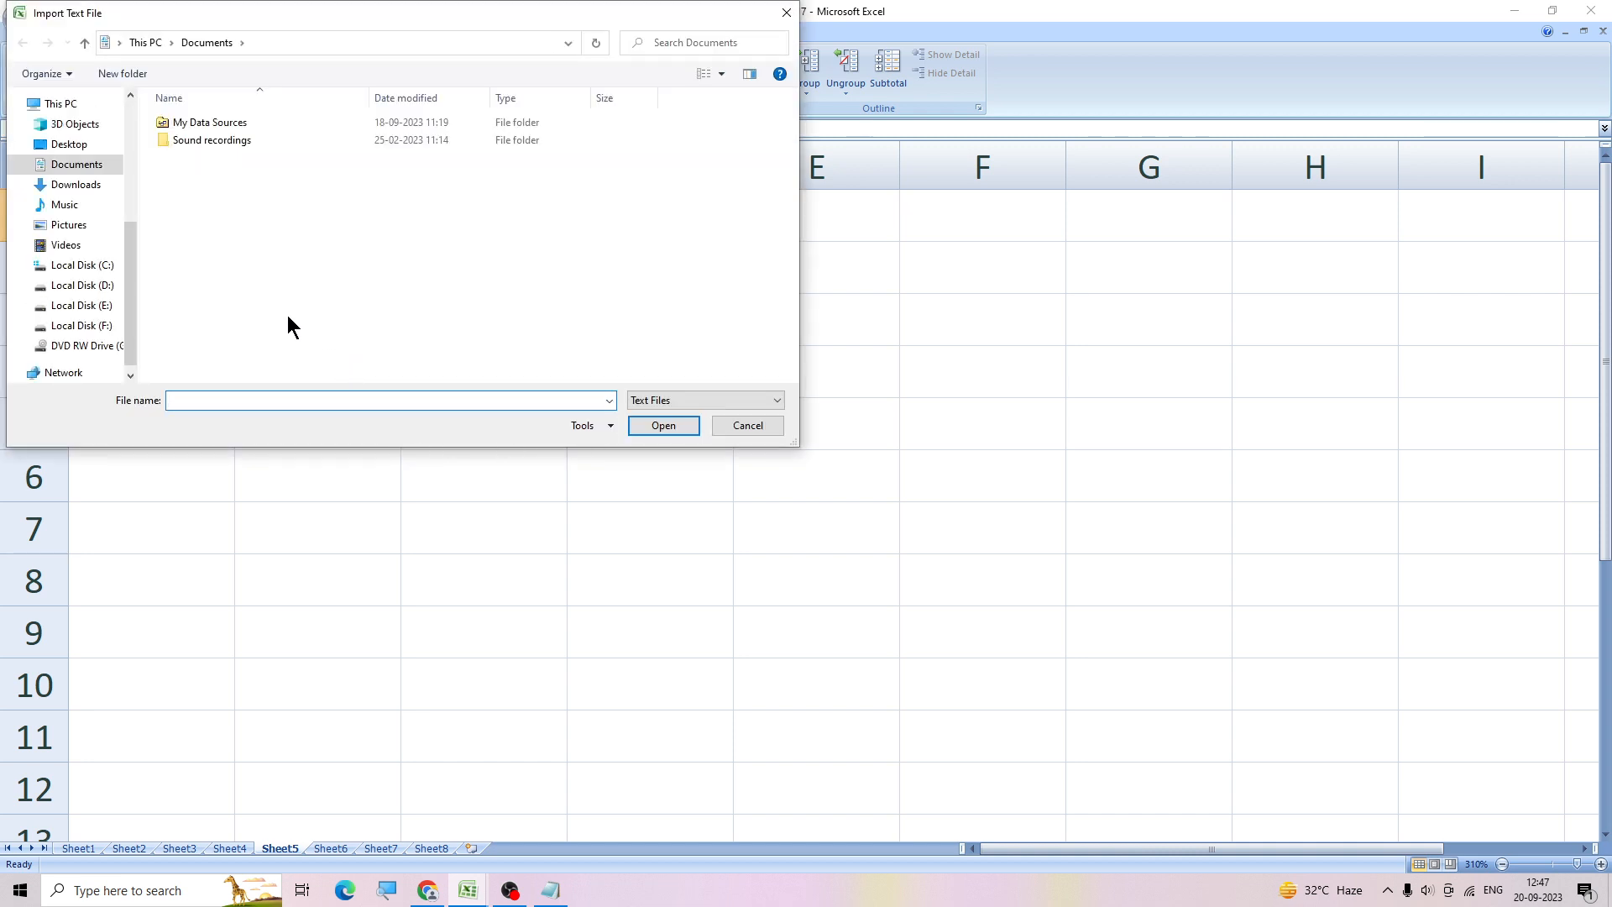
click(70, 148)
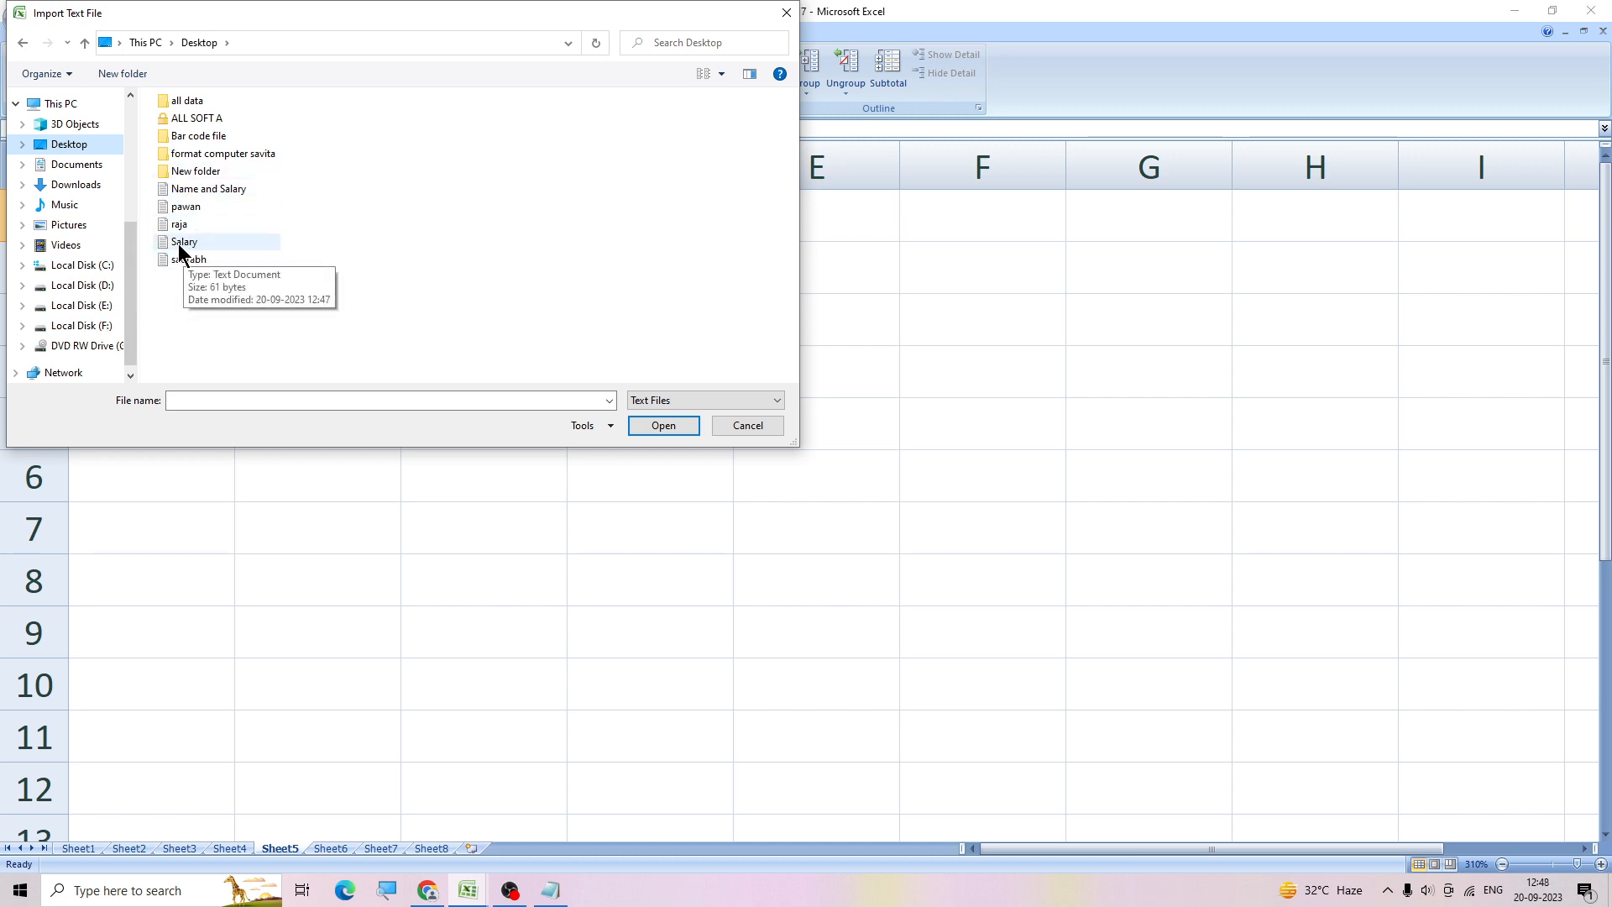
click(178, 243)
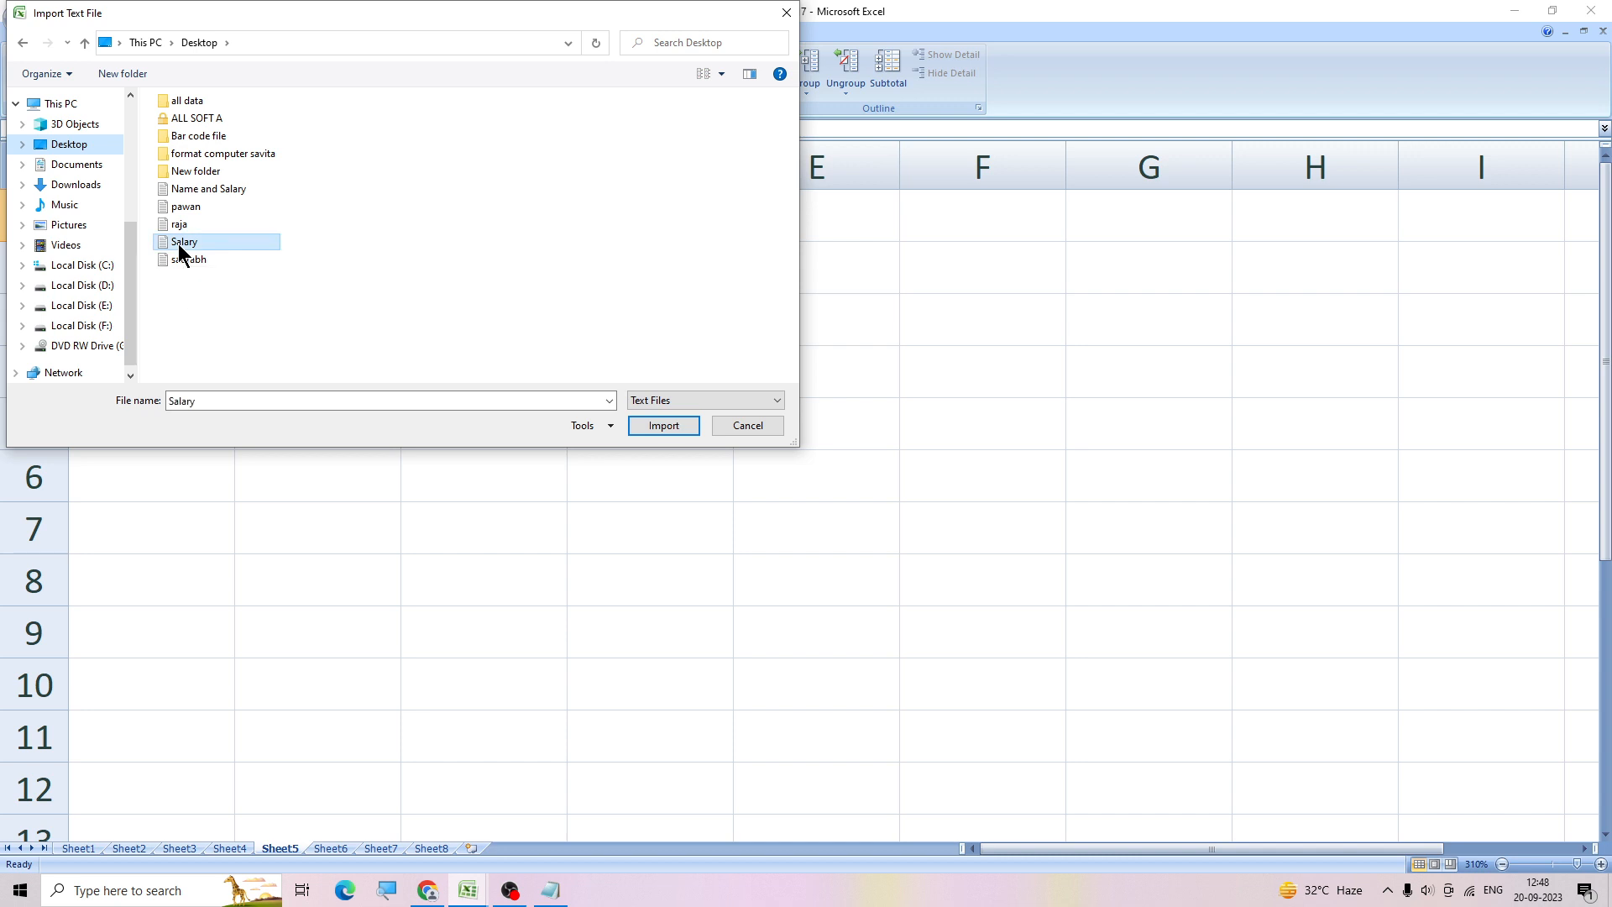
click(663, 427)
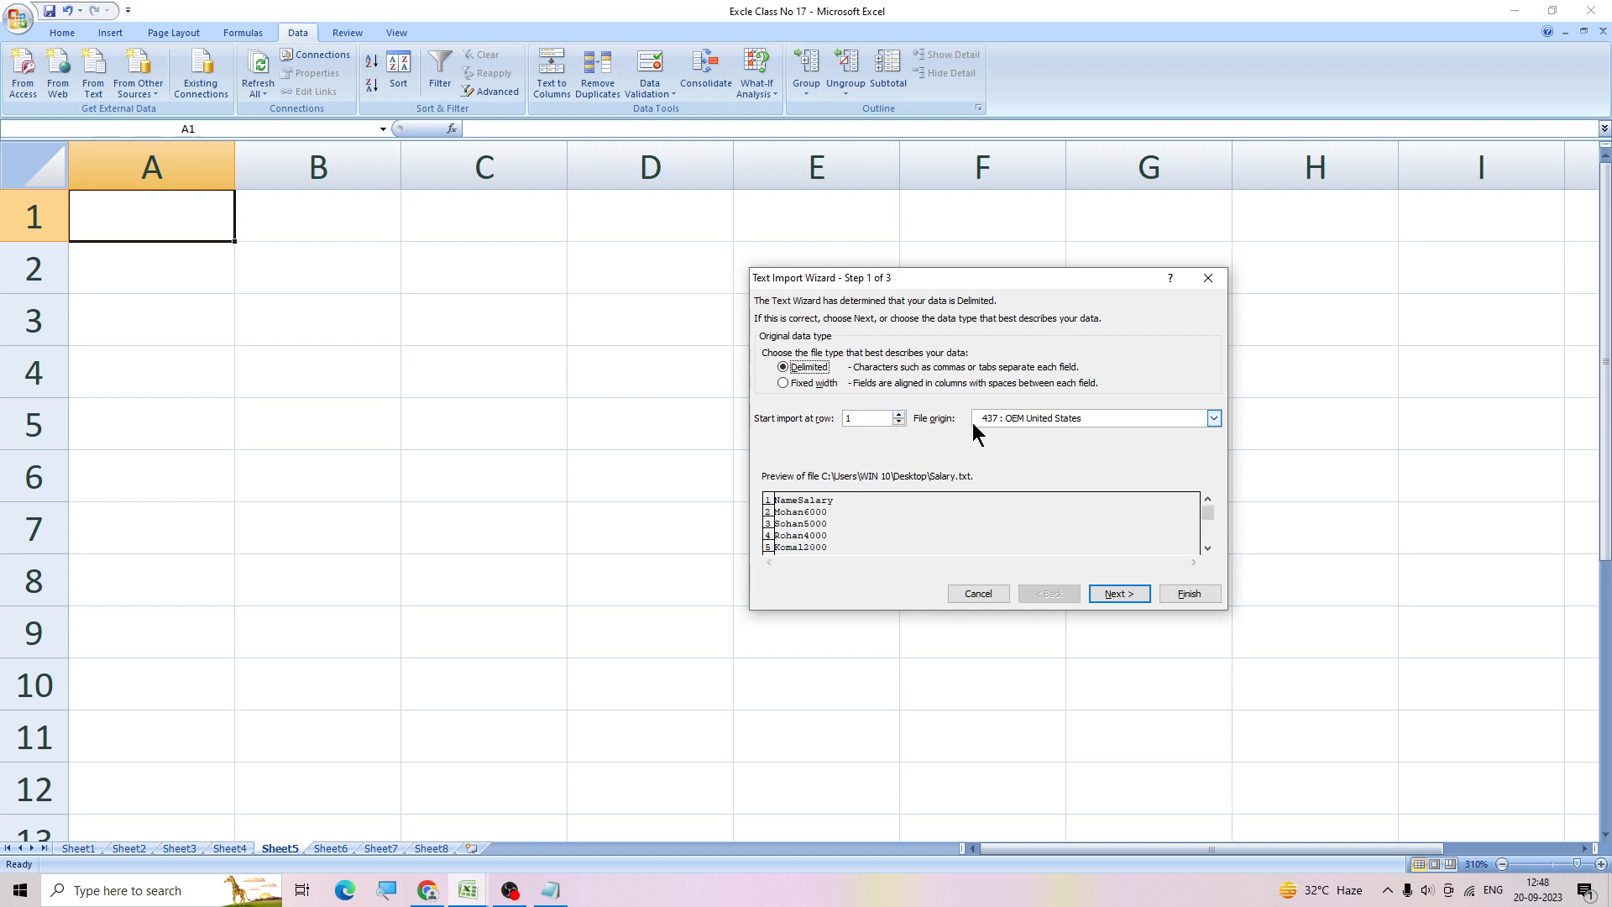
click(1116, 593)
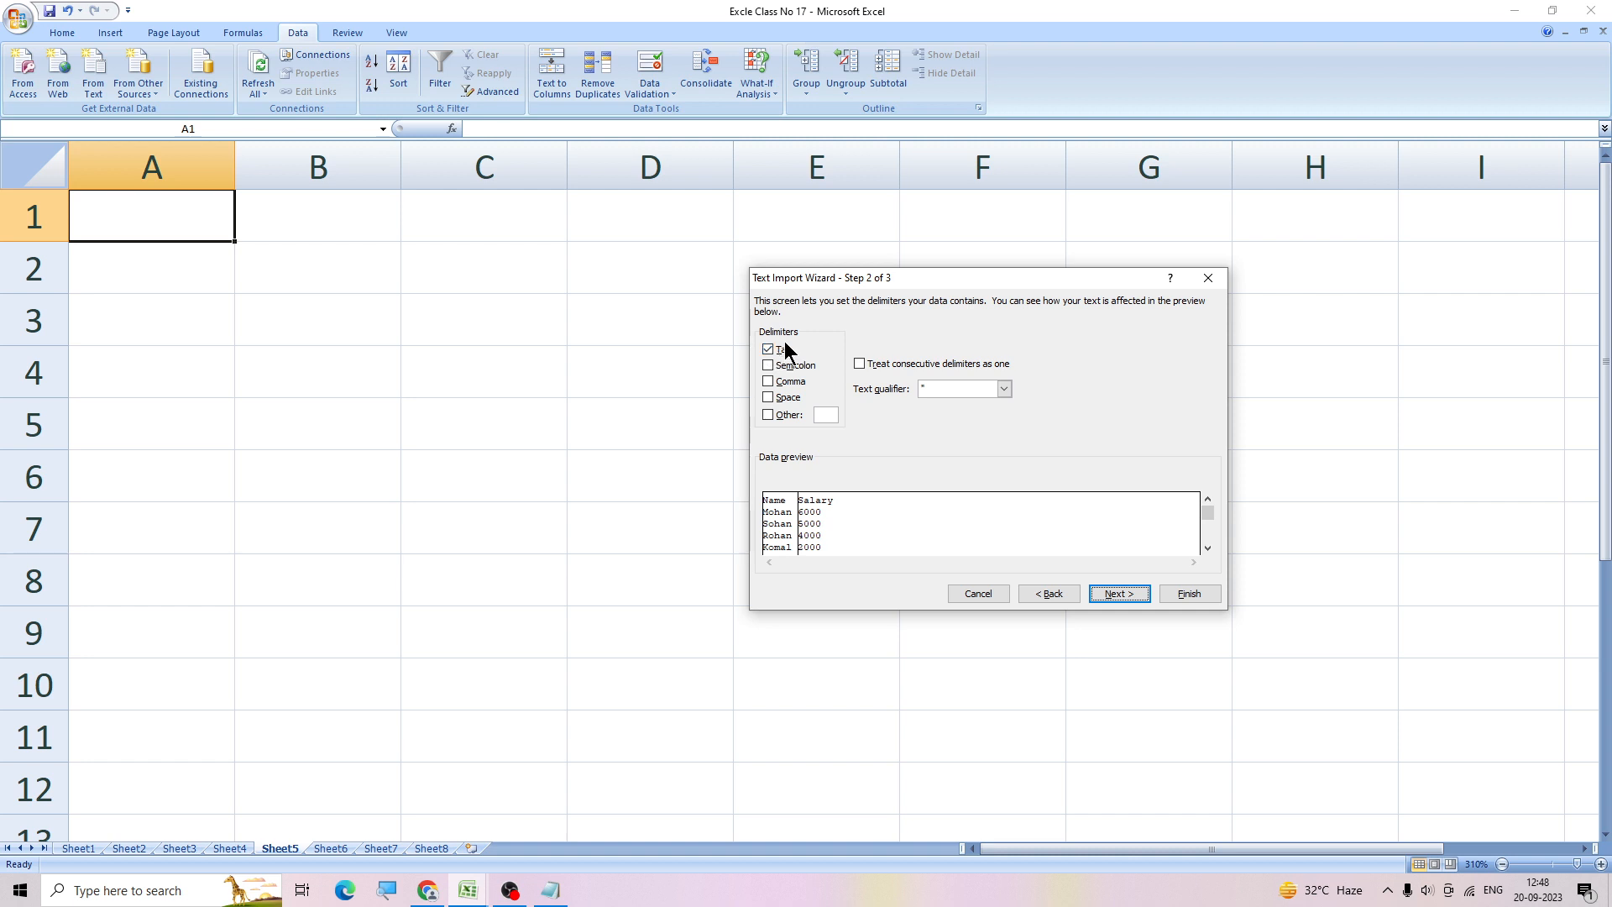
click(1113, 598)
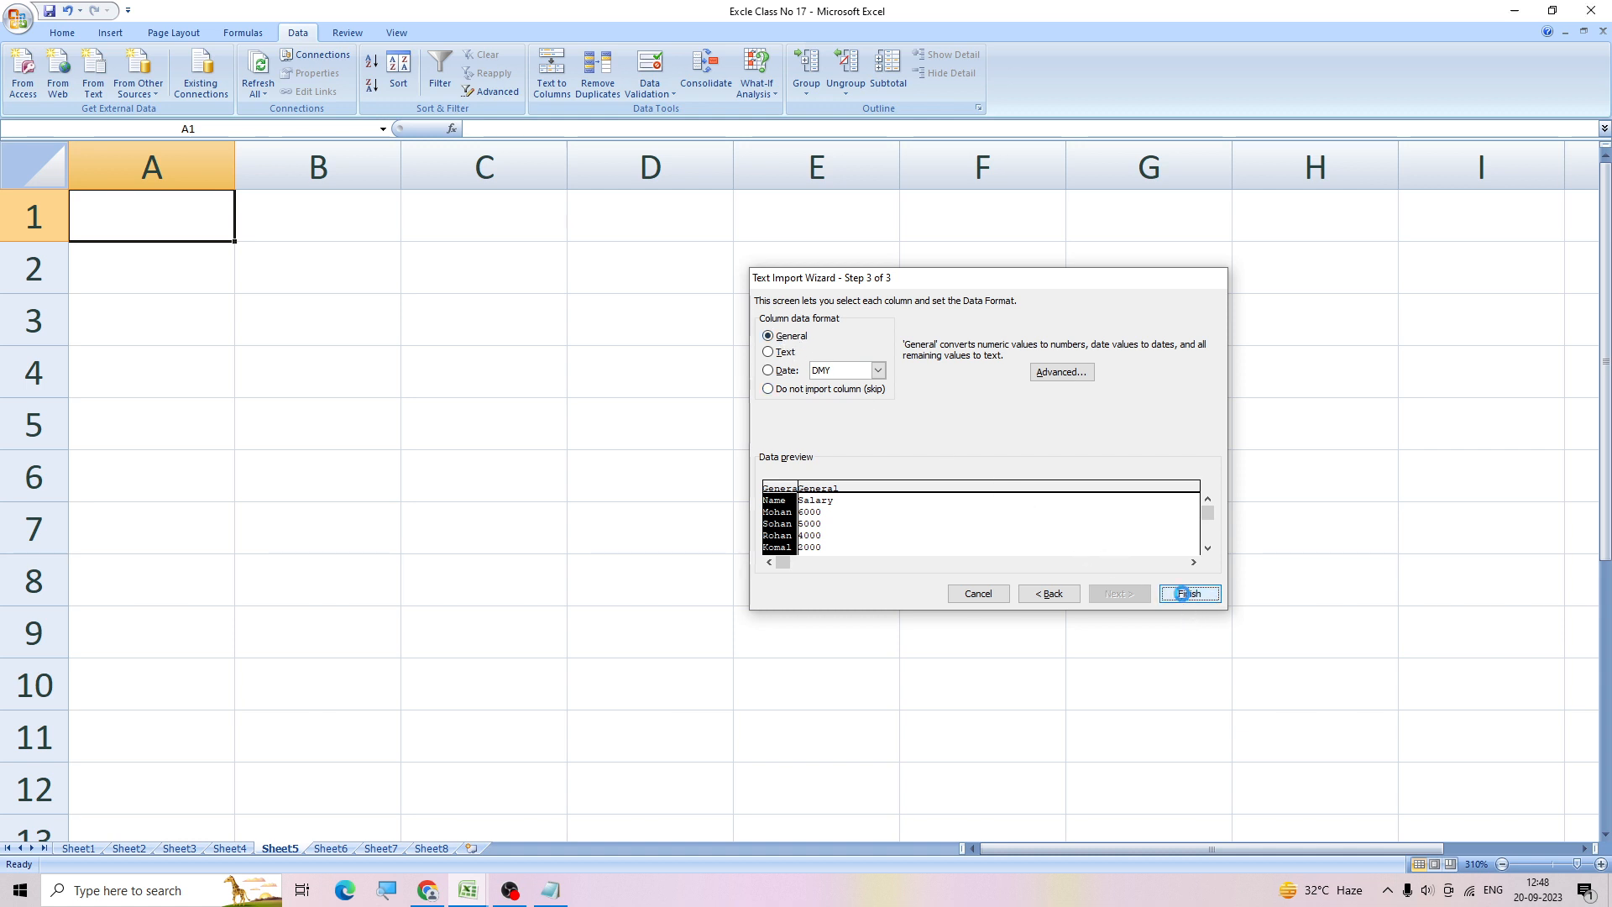
click(1186, 595)
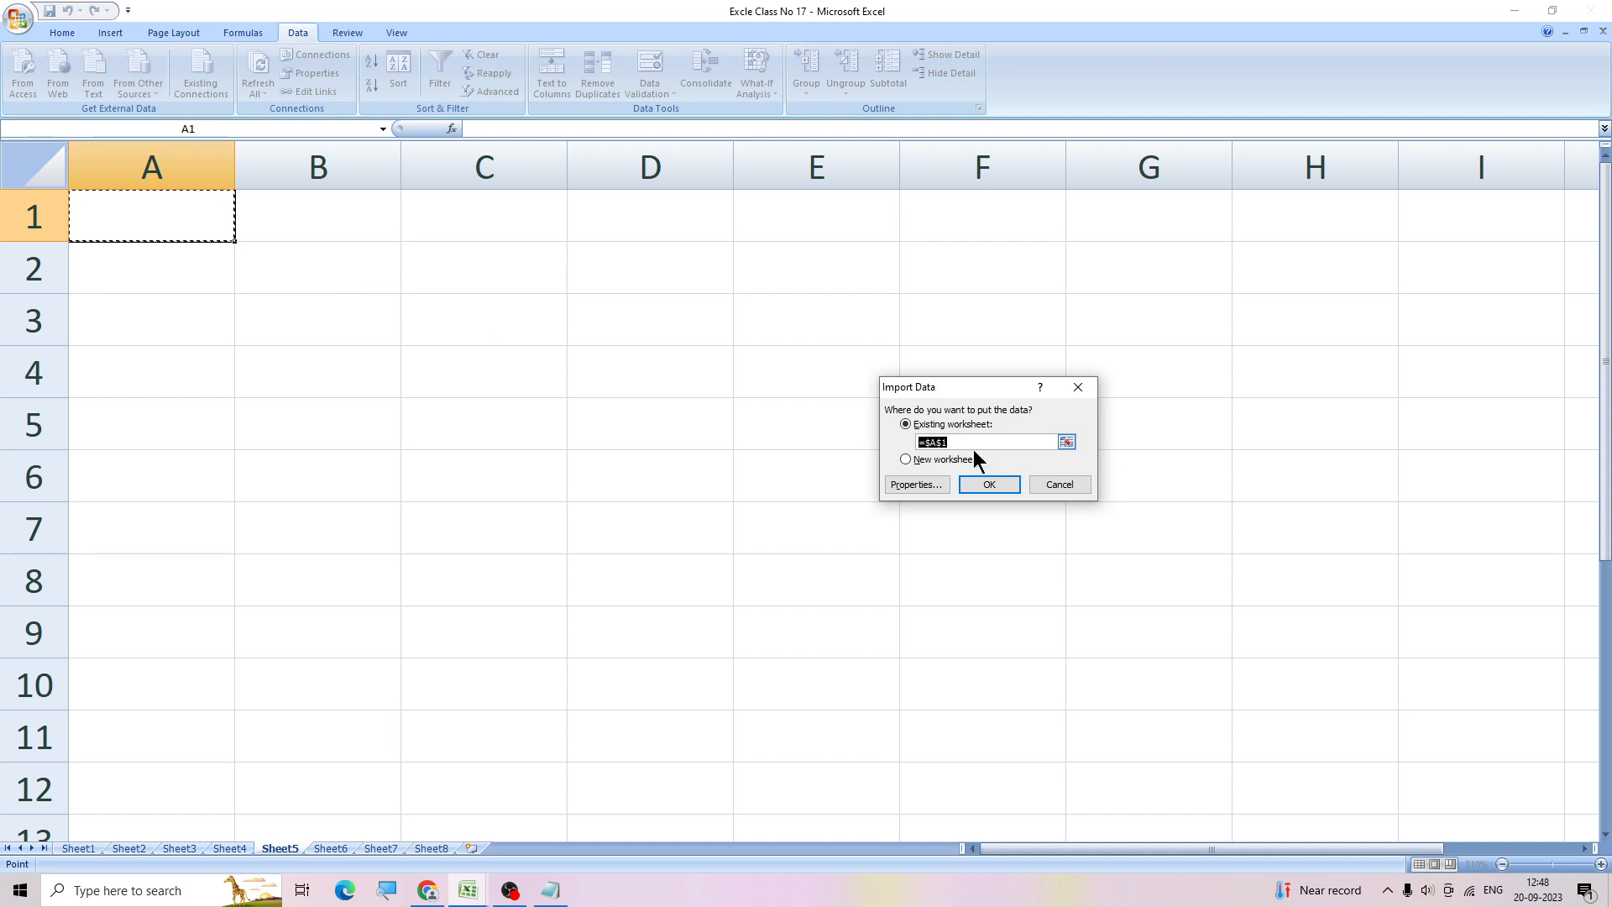
click(973, 484)
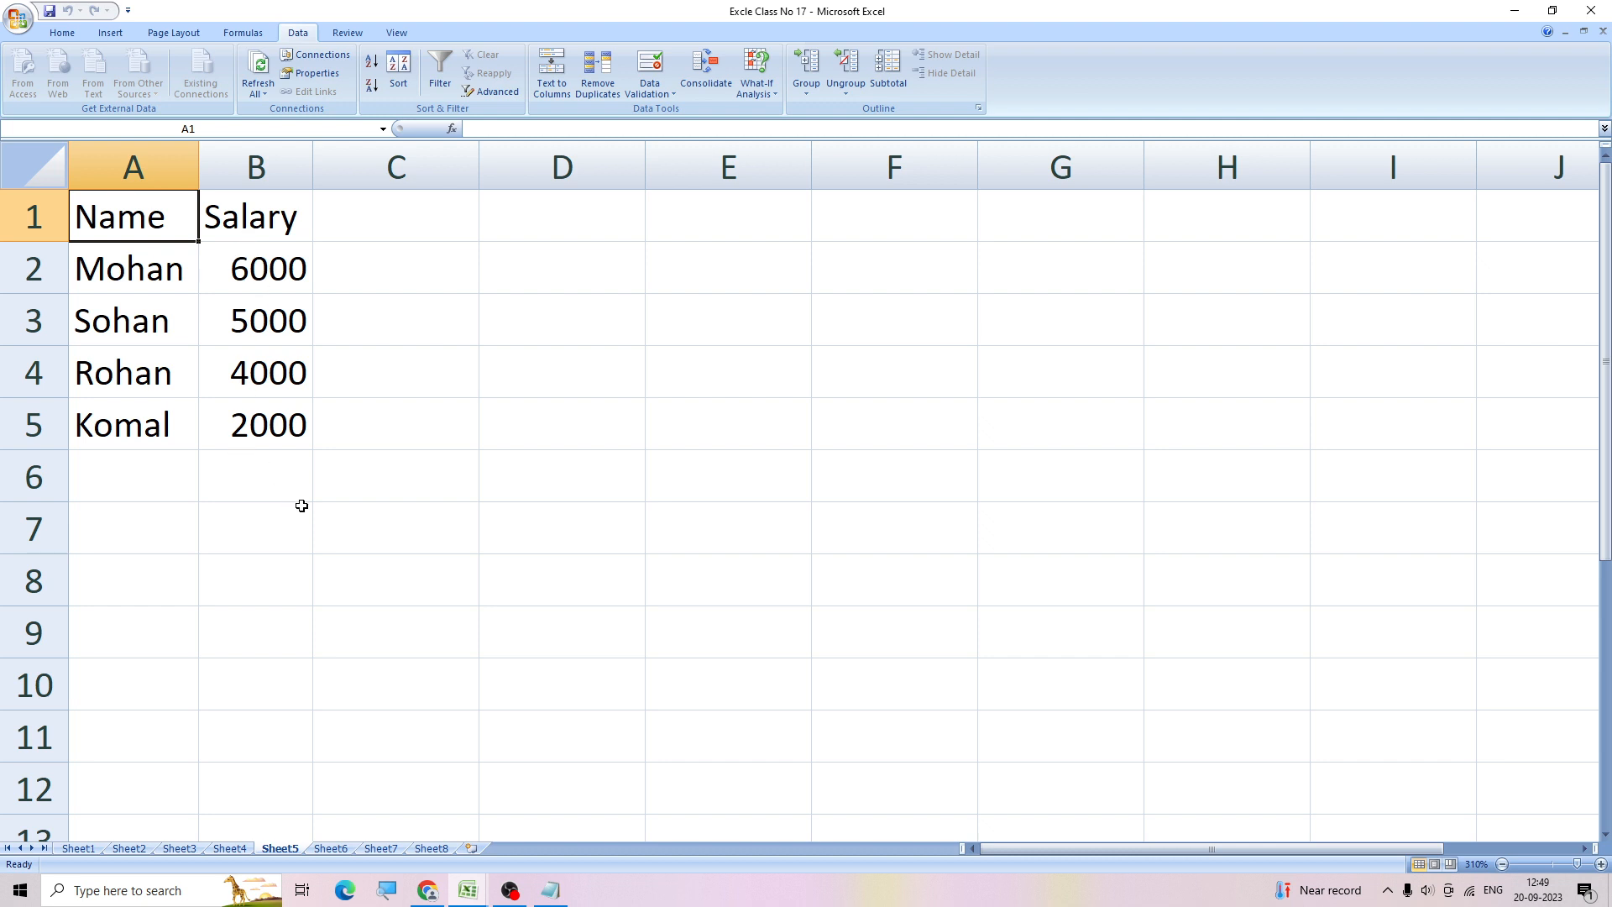
click(329, 514)
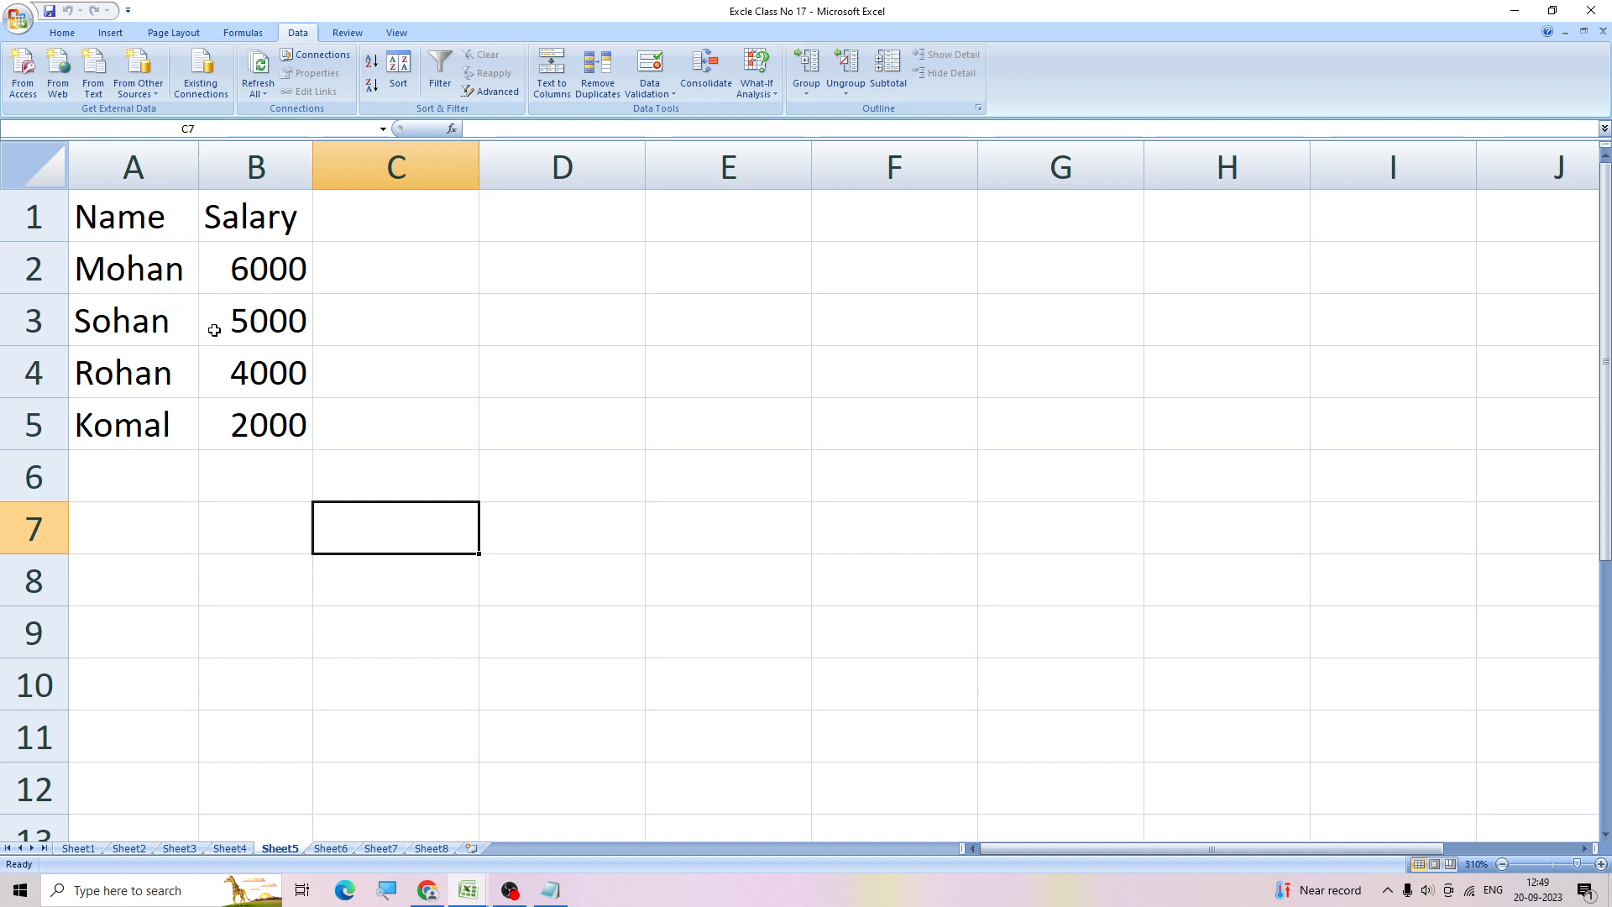
Step: Open the workbook connections and add the existing bhh connection
click(321, 57)
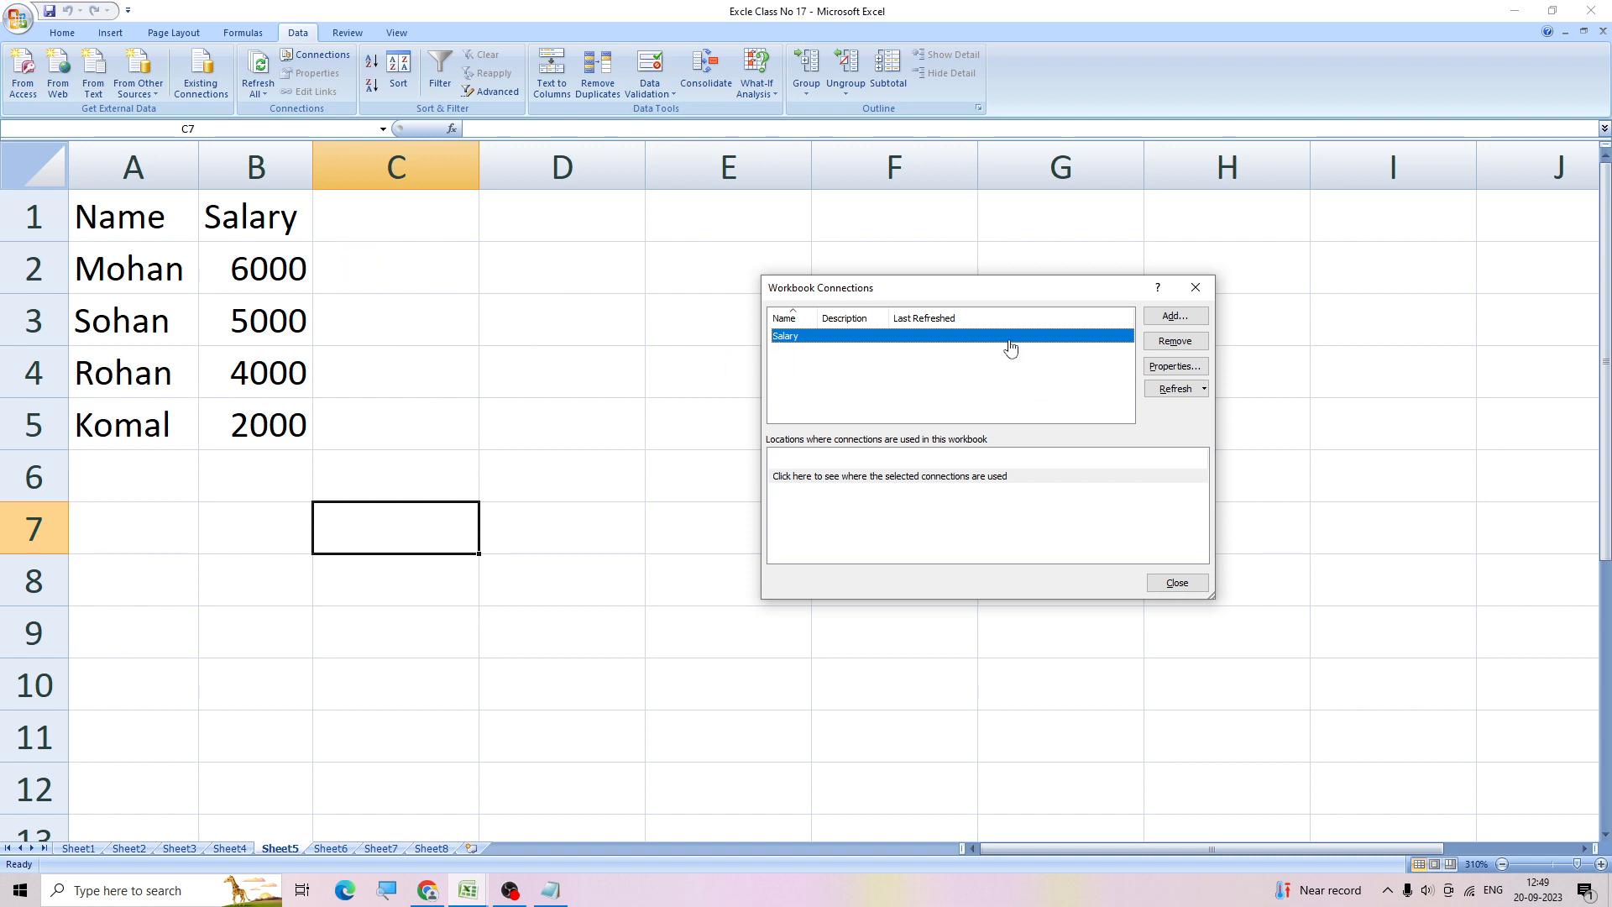
click(1176, 322)
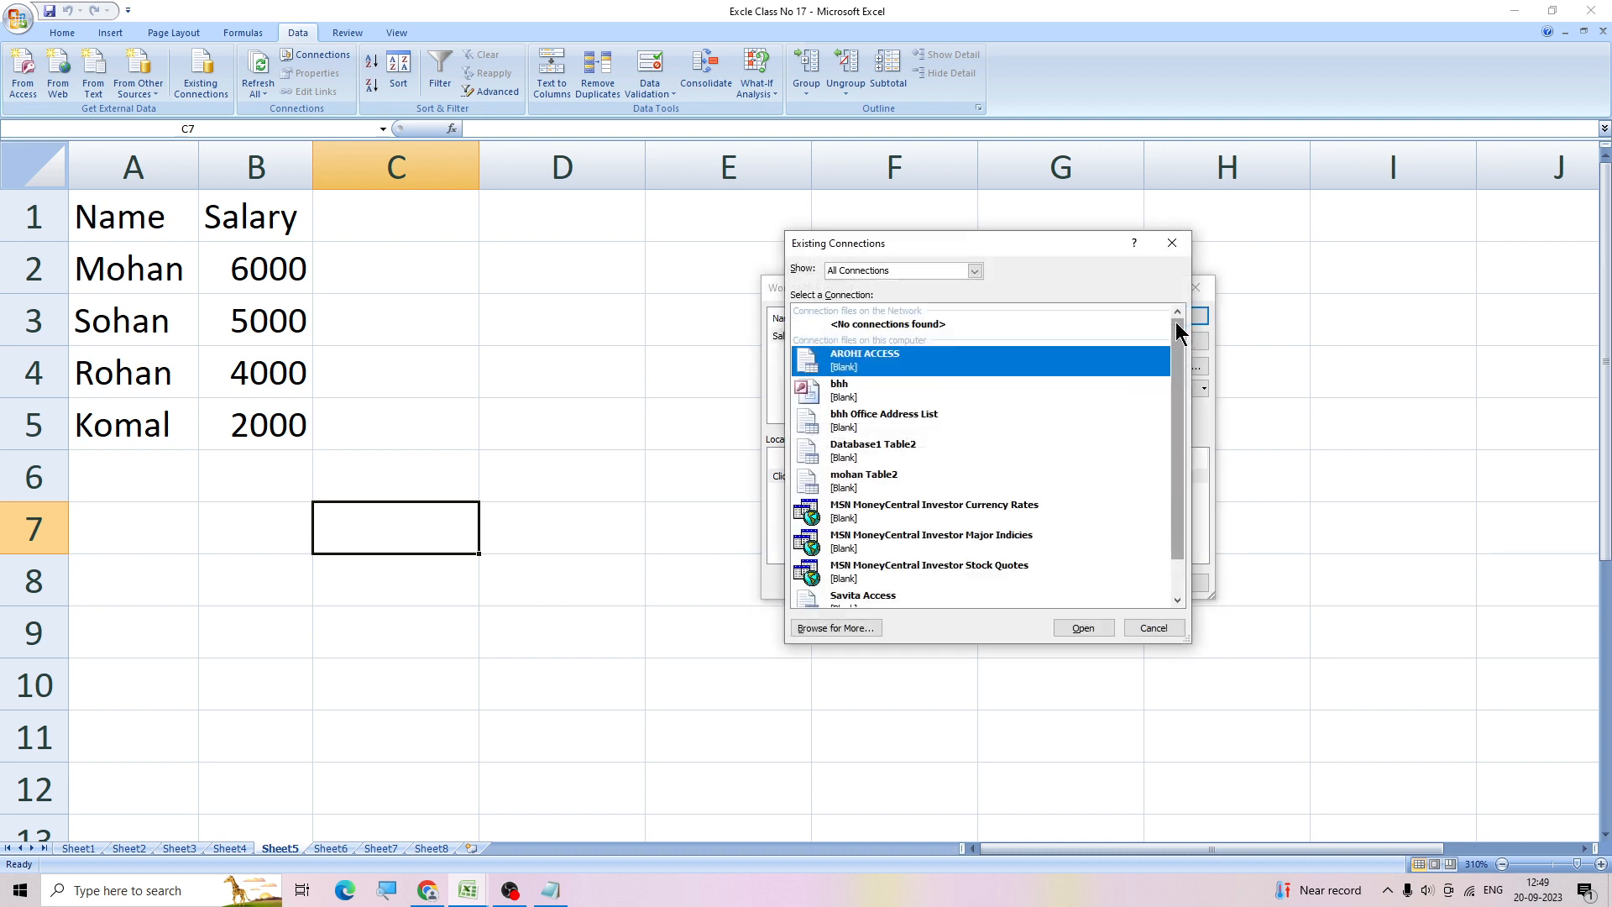
click(830, 395)
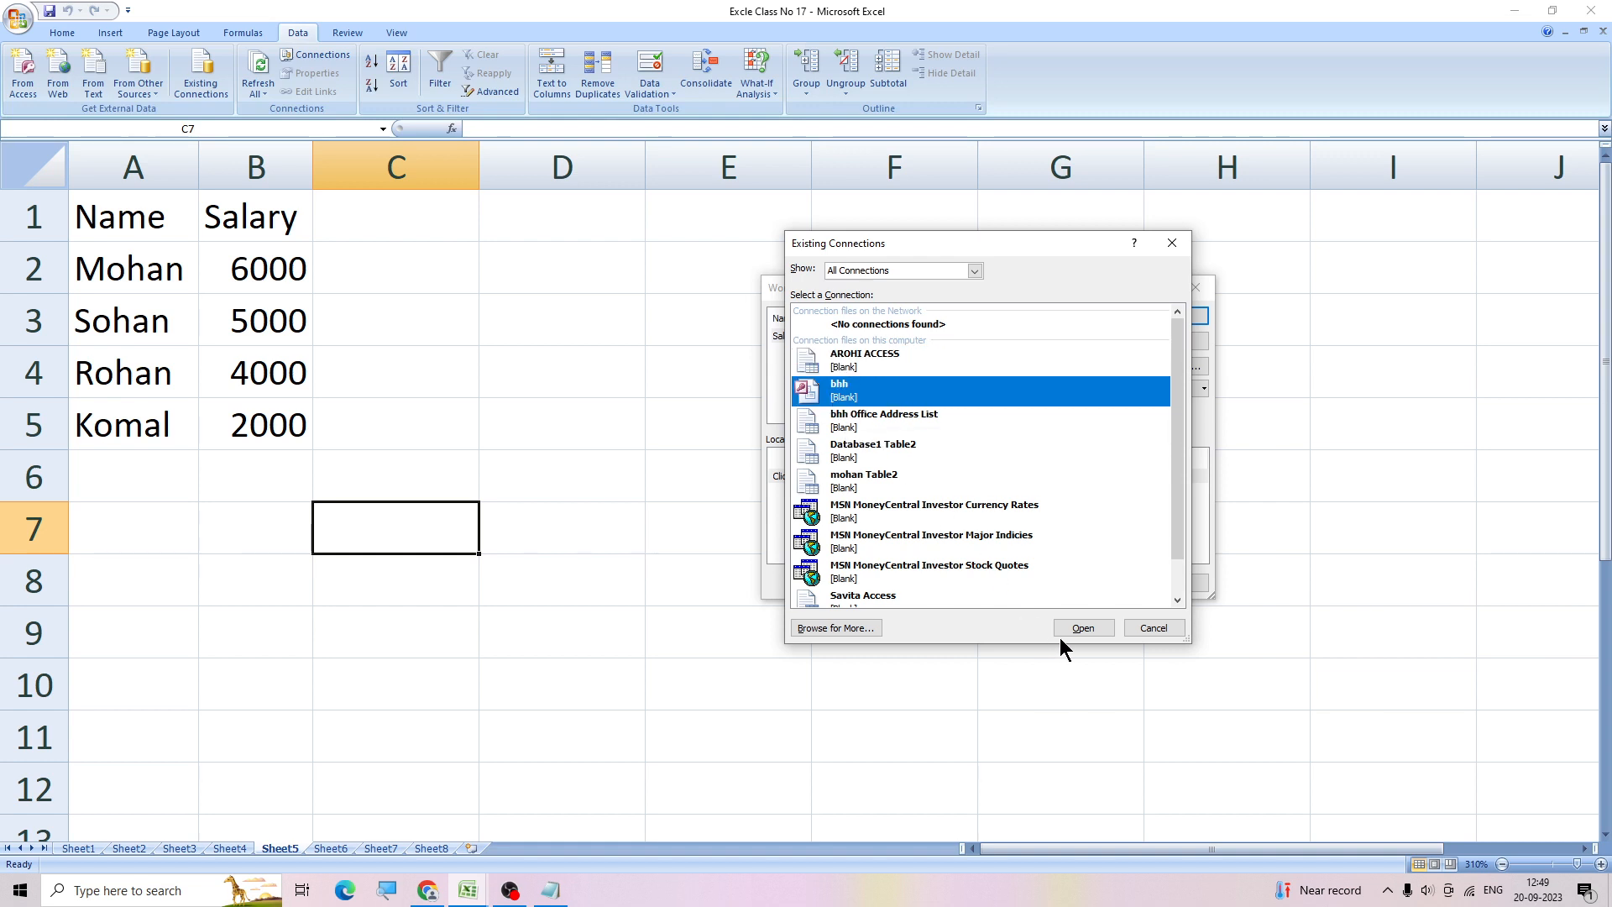
click(1083, 628)
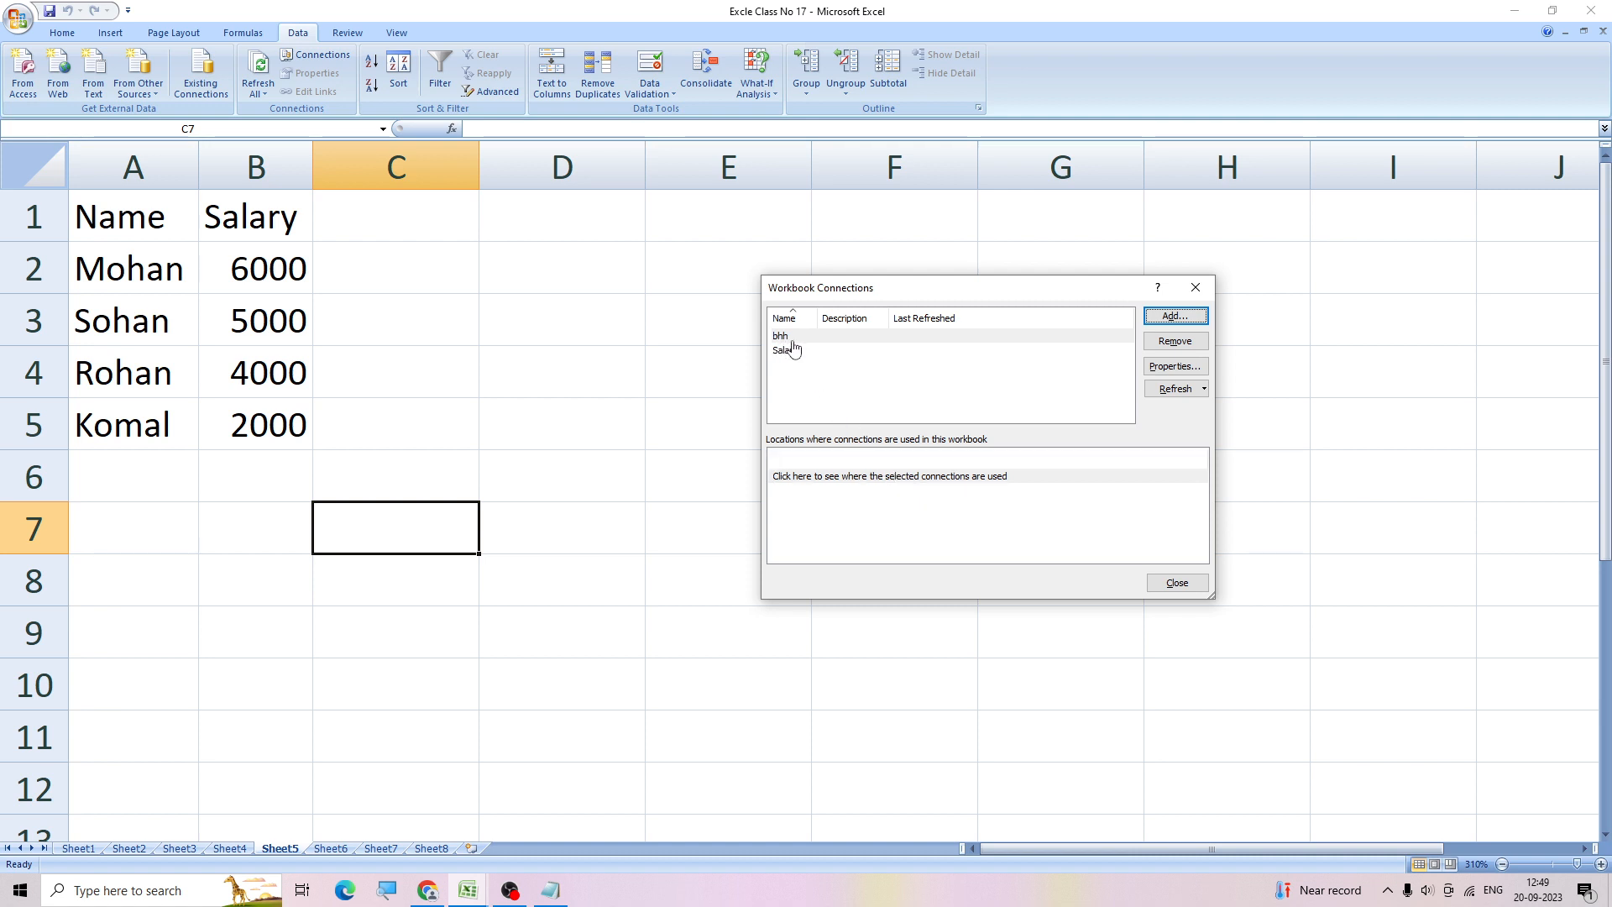
Step: Add the Access connection listed directly below MSN MoneyCentral Investor Stock Quotes to the workbook connections
click(1173, 317)
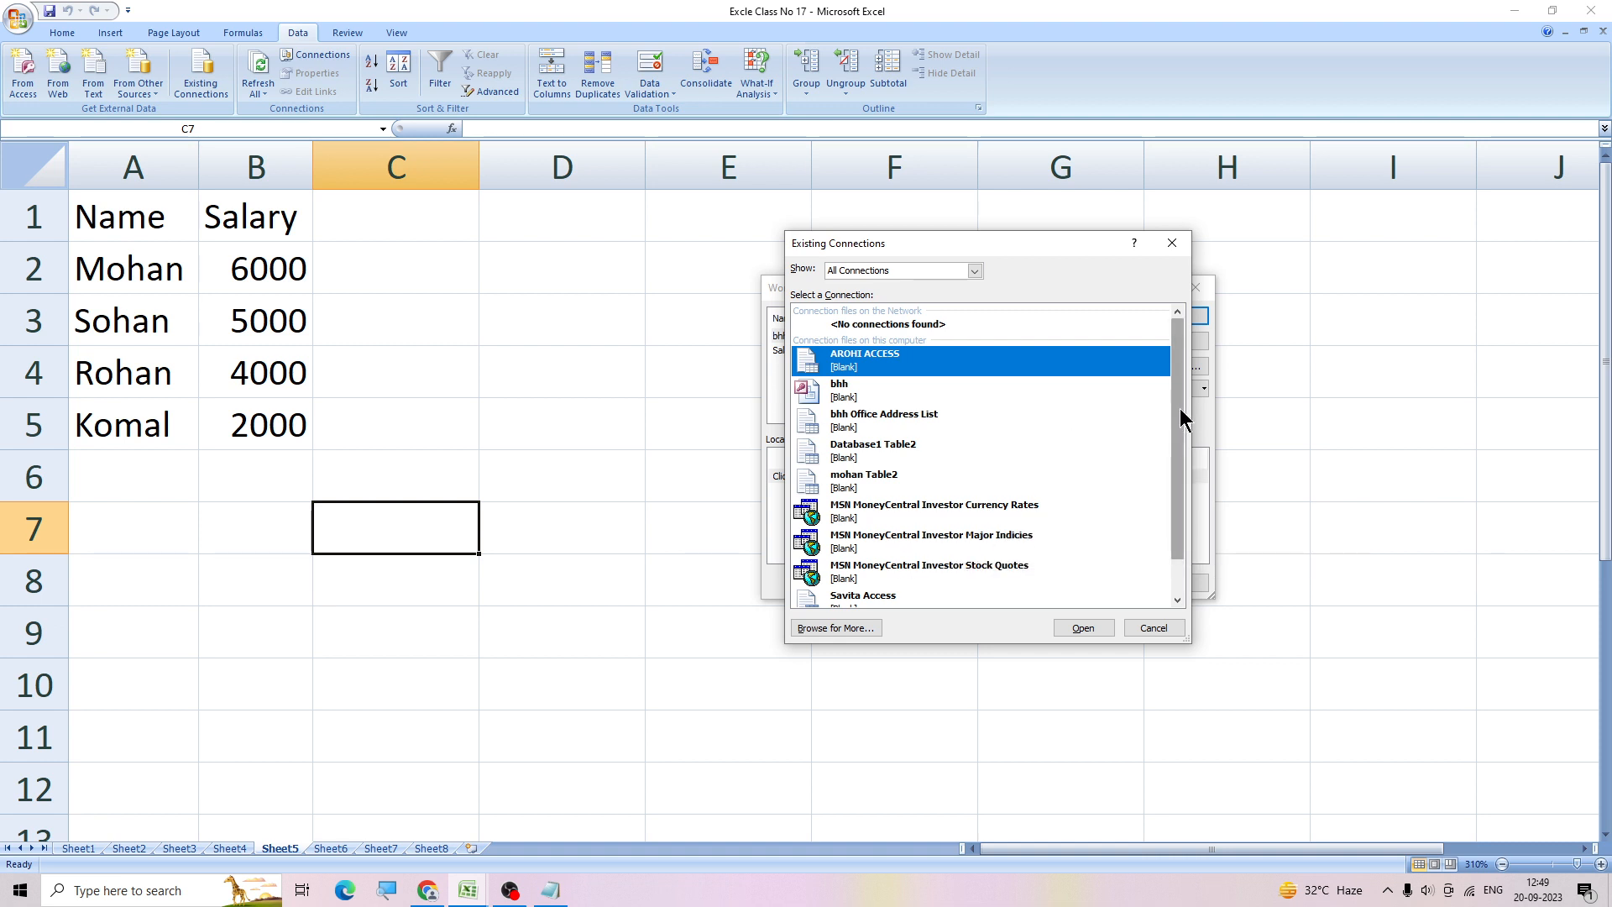
drag(1181, 408, 1191, 465)
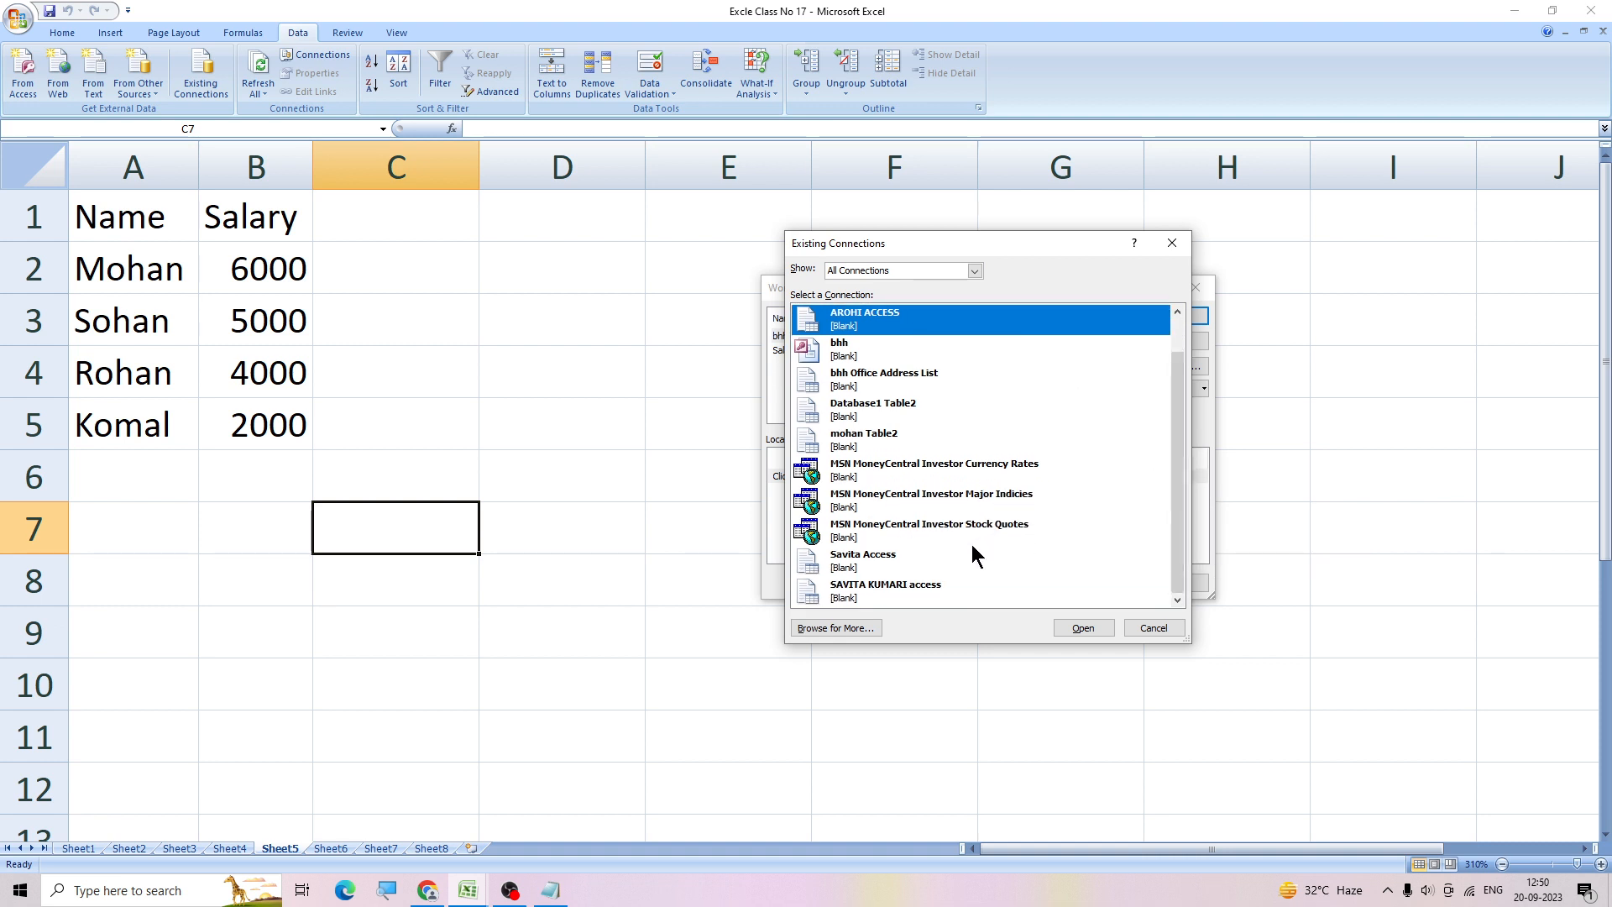
click(851, 557)
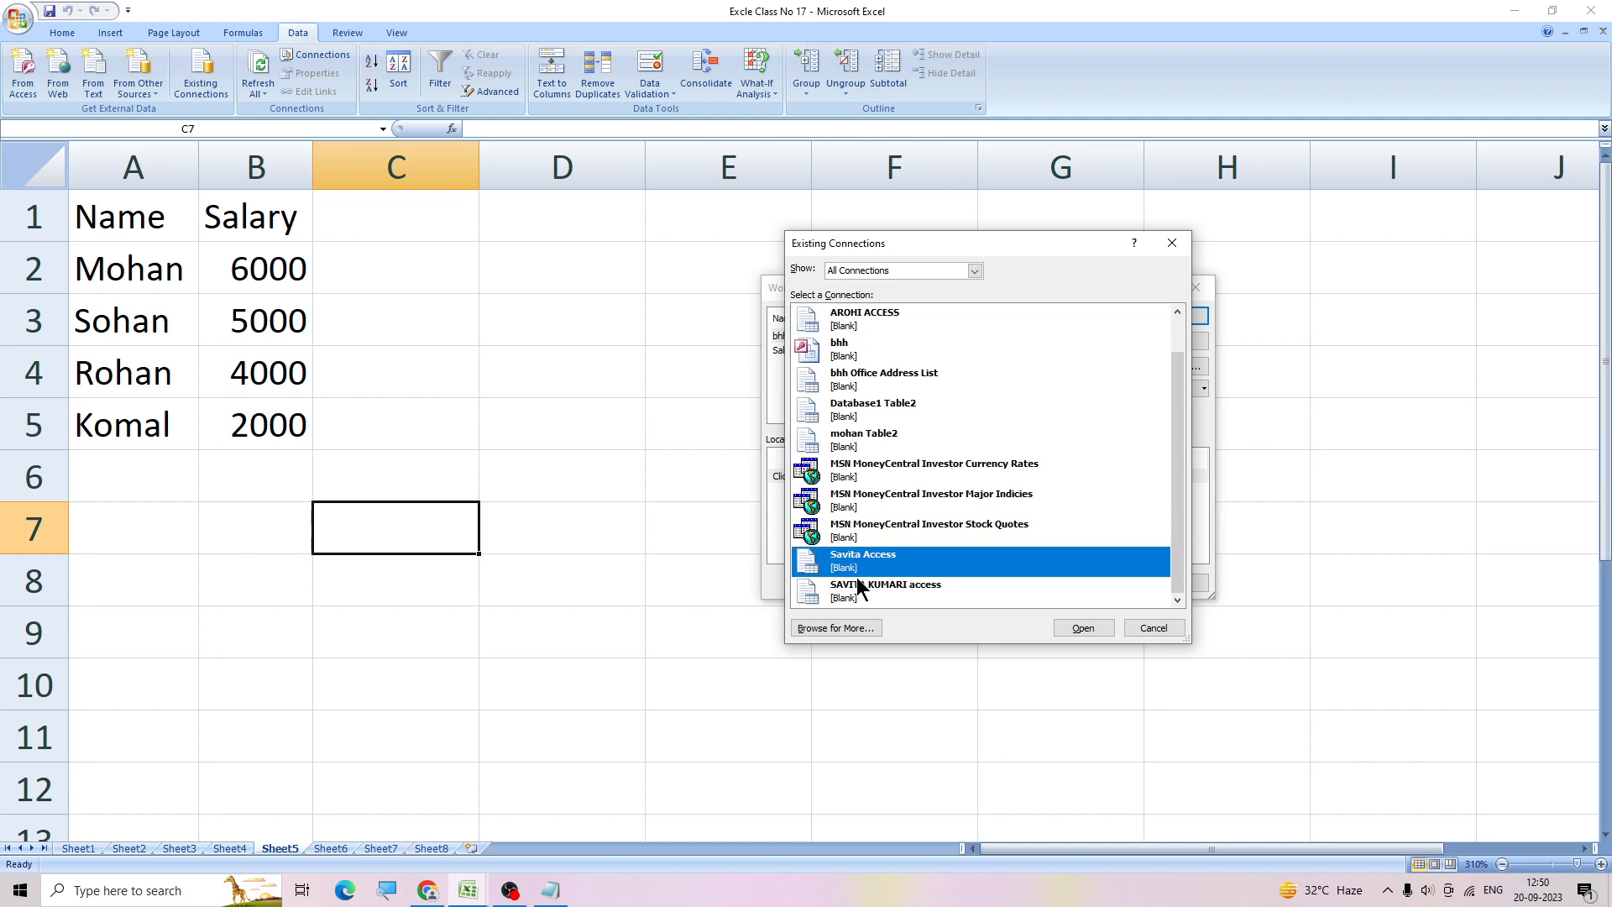
click(1067, 628)
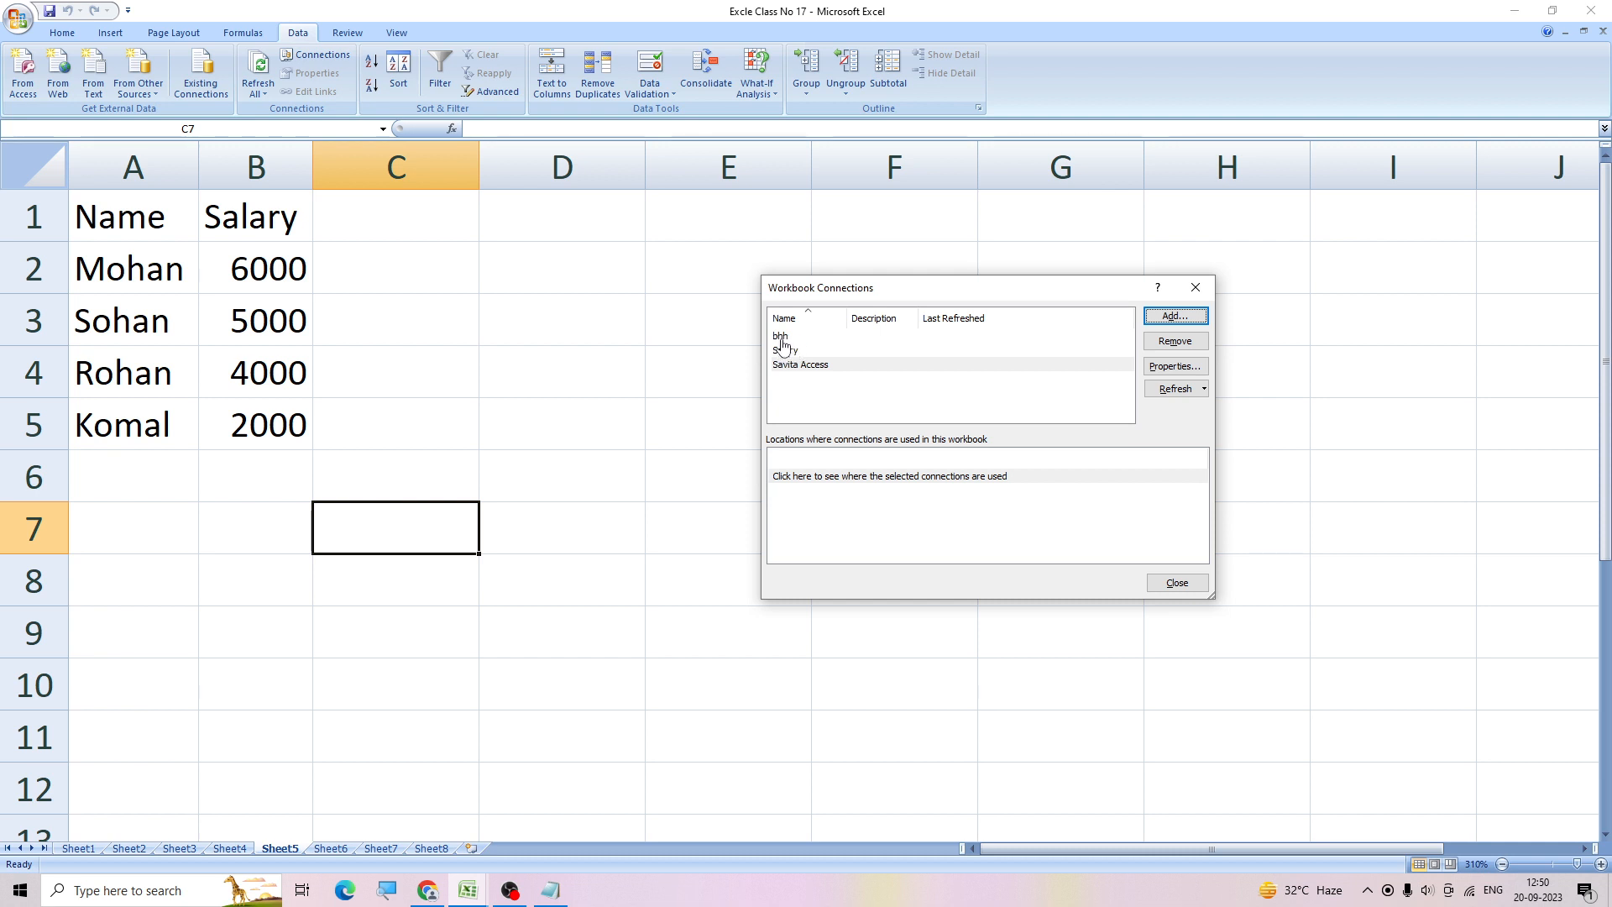
Step: Remove the bhh connection from the workbook and close the workbook connections
click(783, 338)
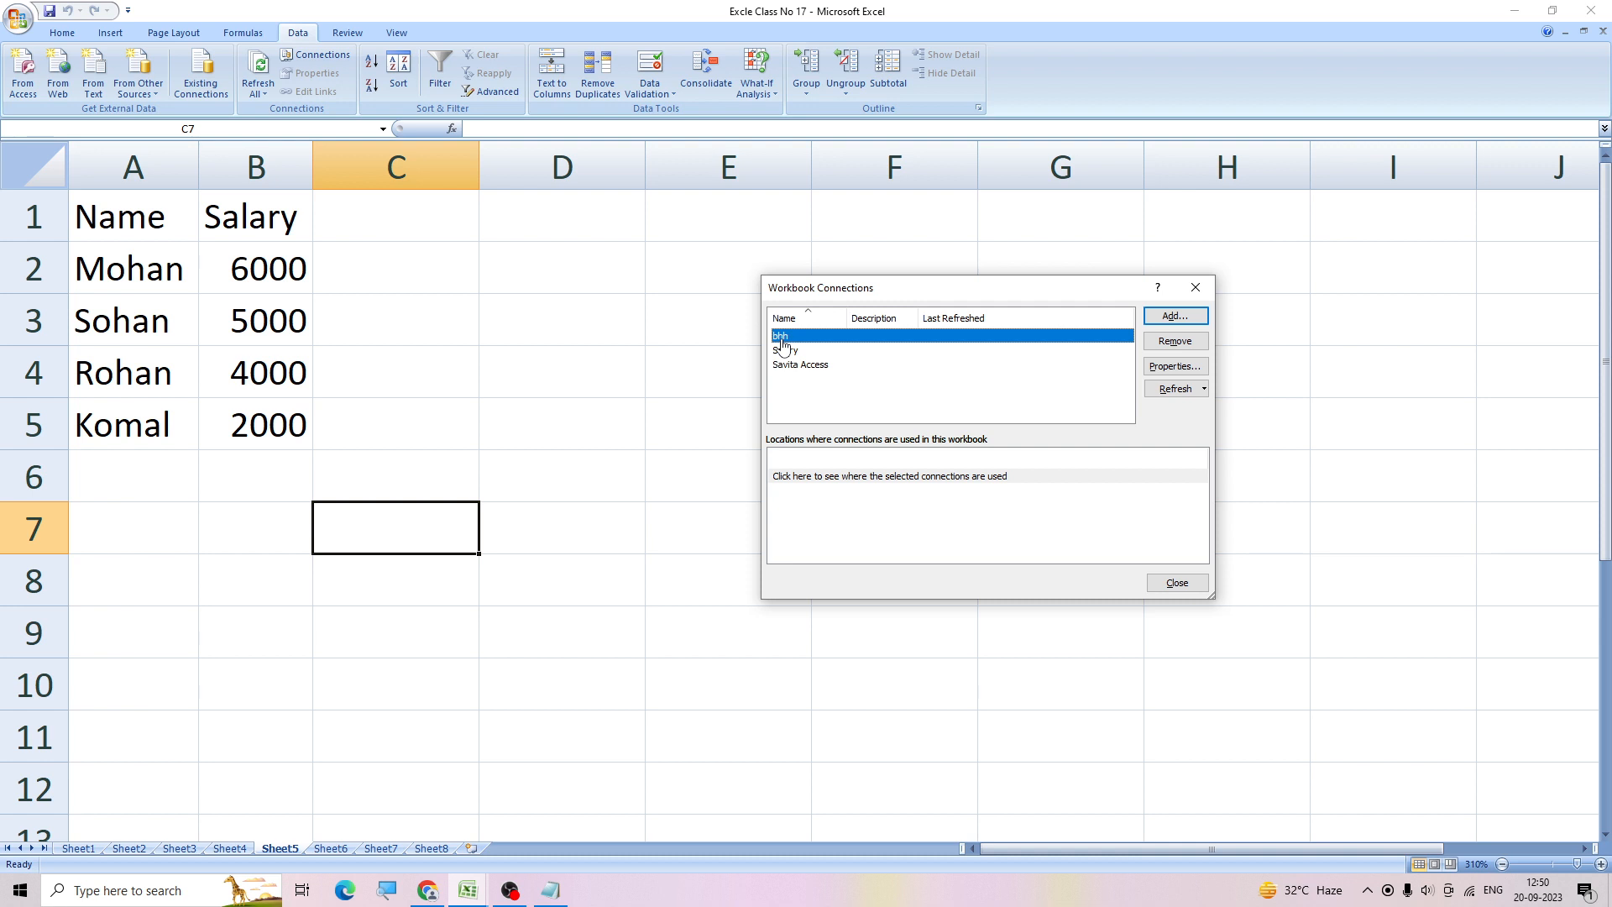
click(1168, 342)
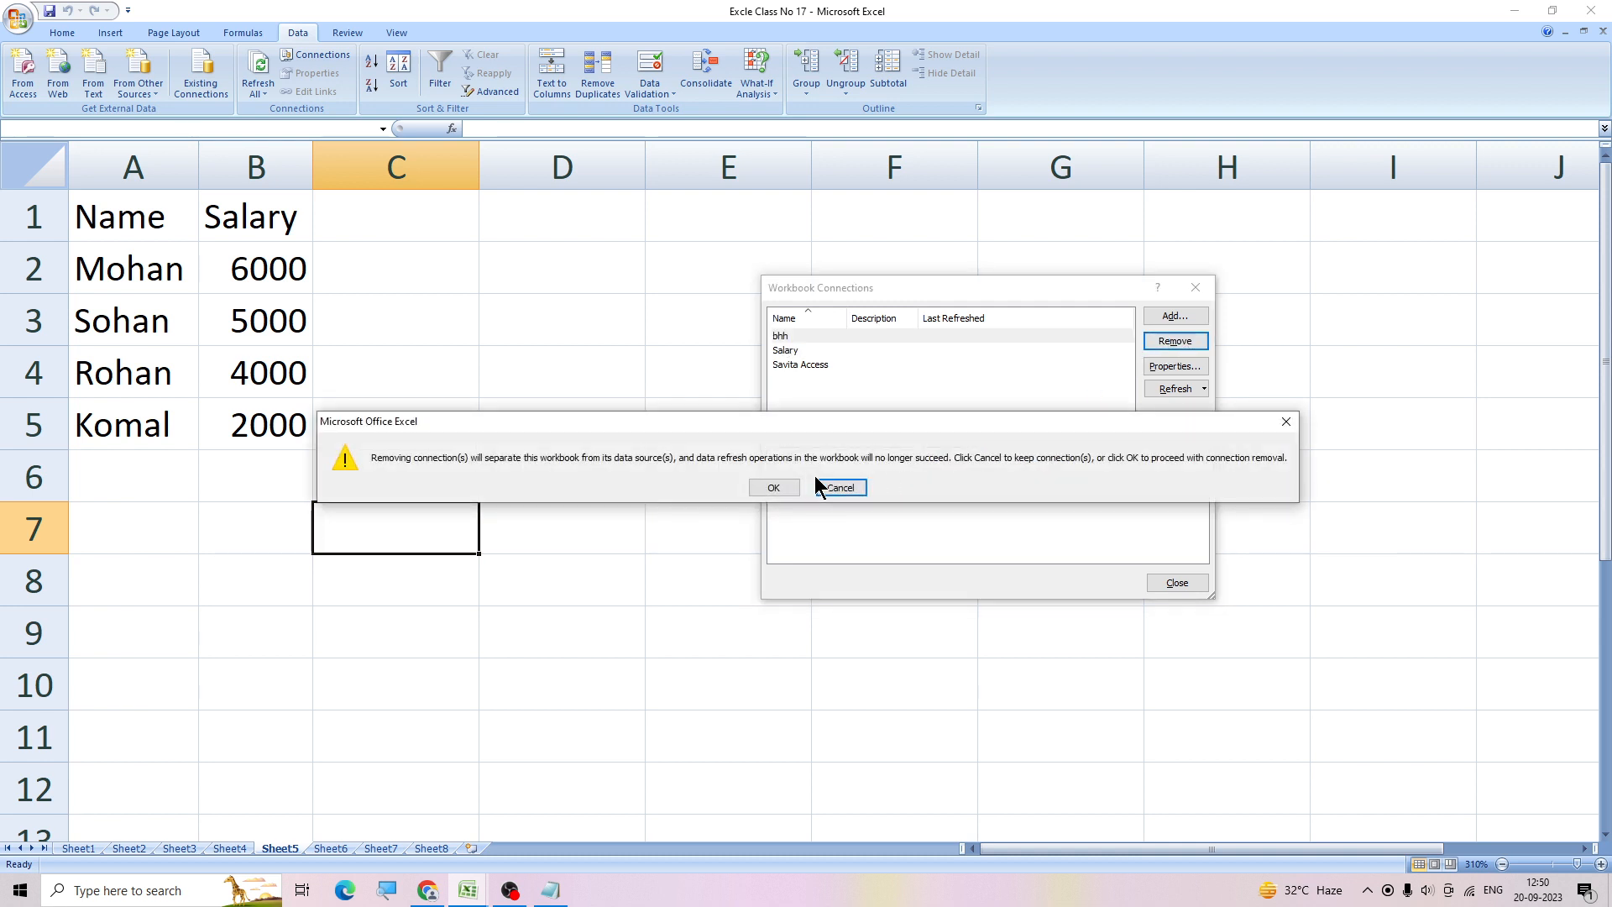
click(774, 488)
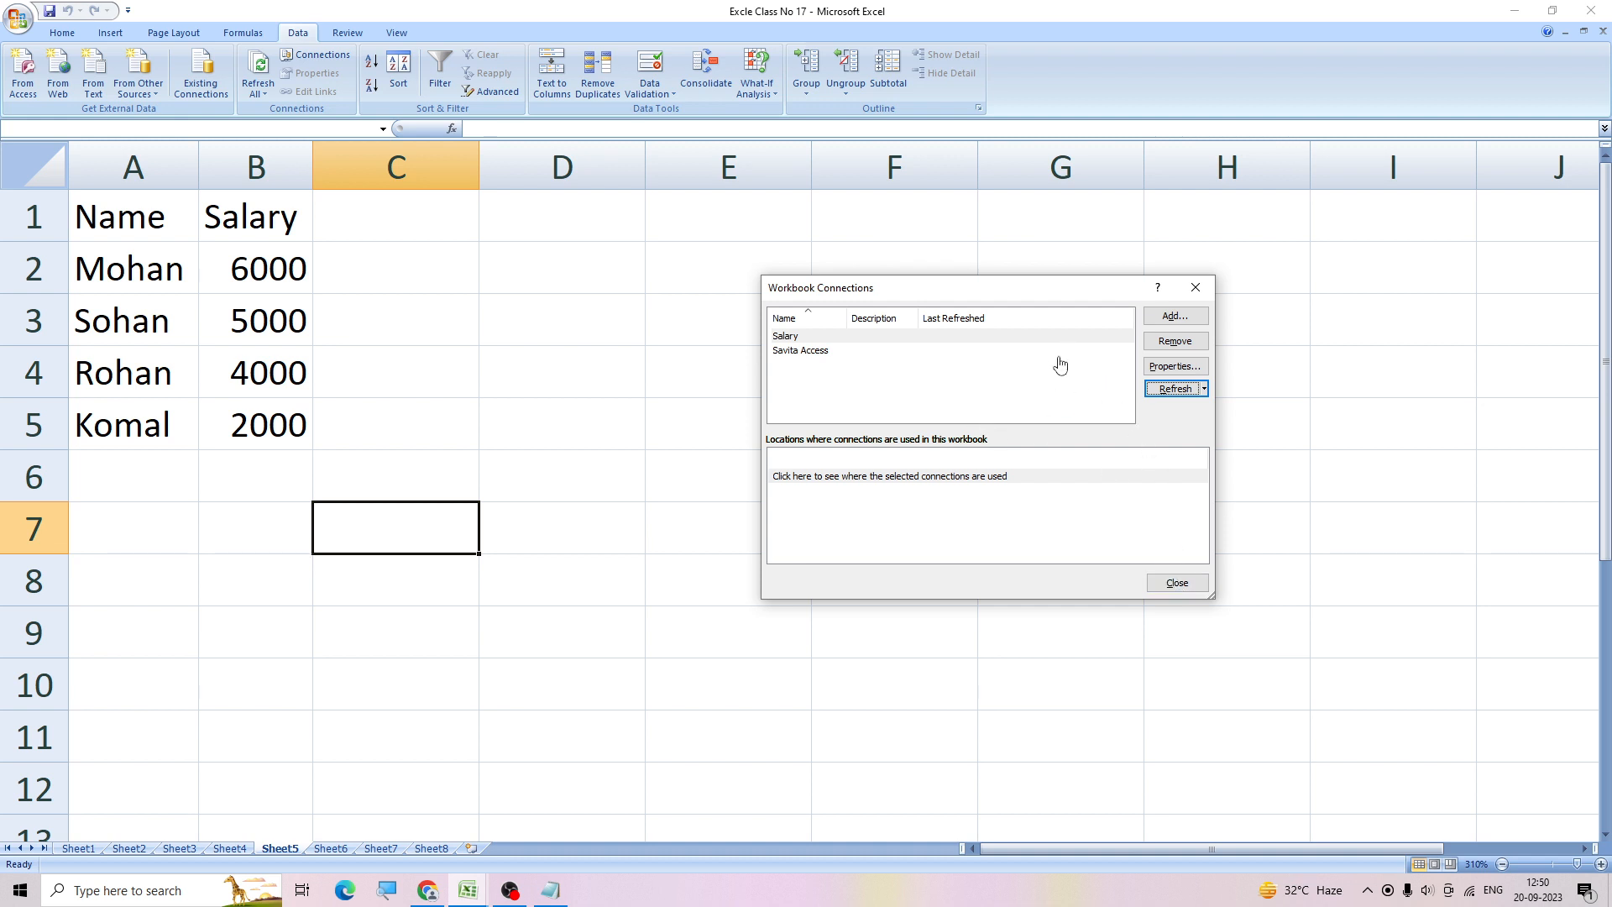
click(1194, 288)
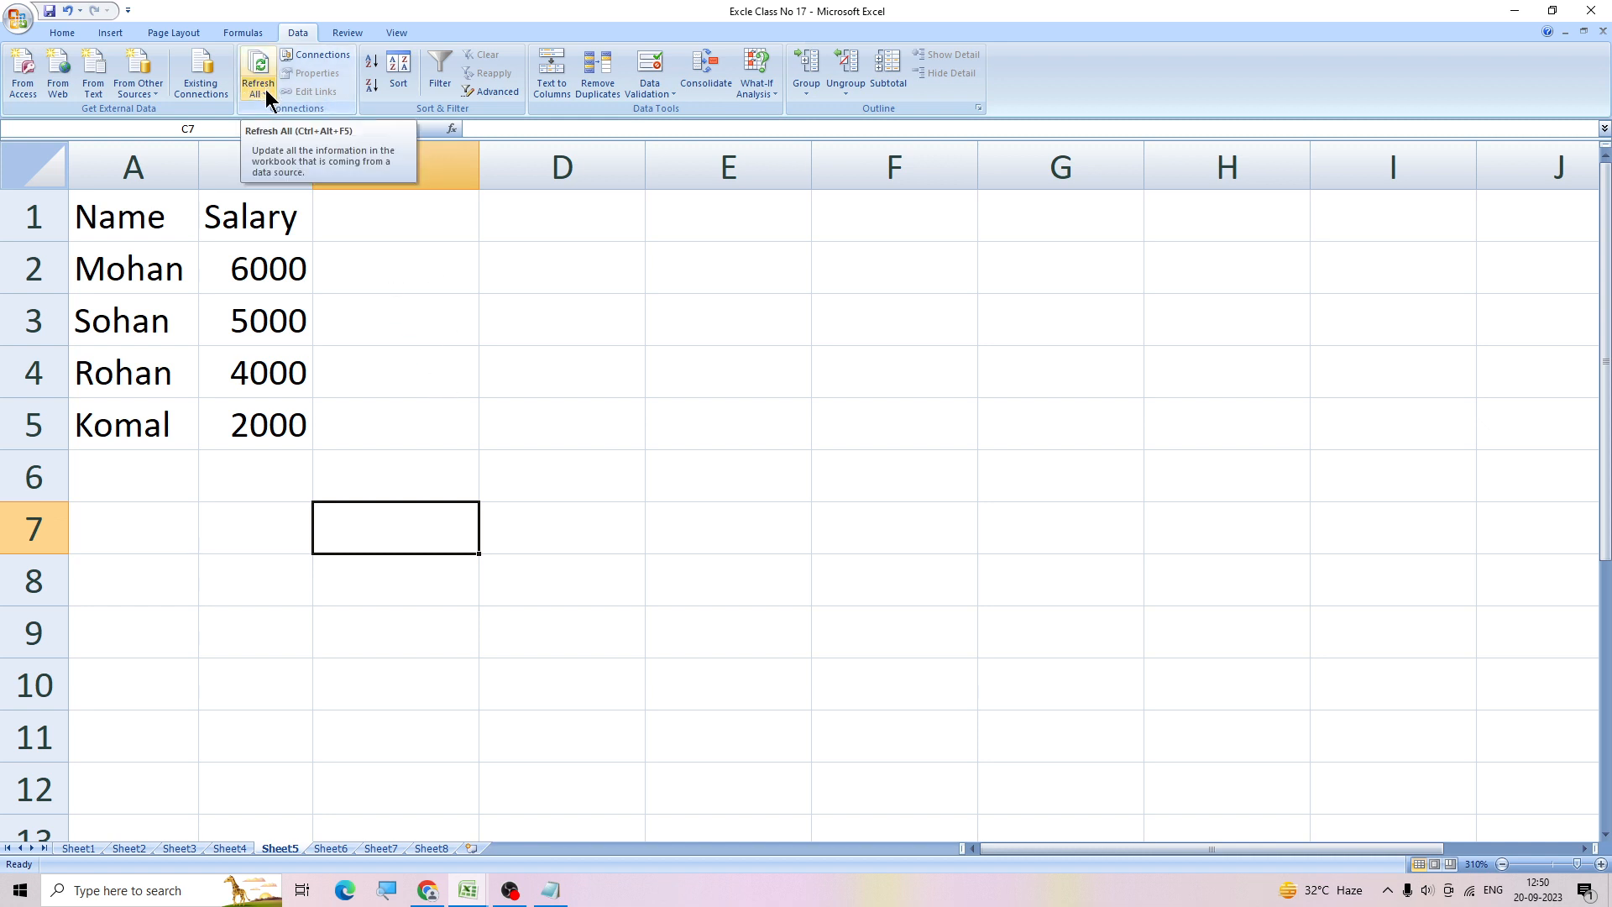
Step: Switch to the Salary document in Notepad and change the first listed salary to 9000
click(380, 325)
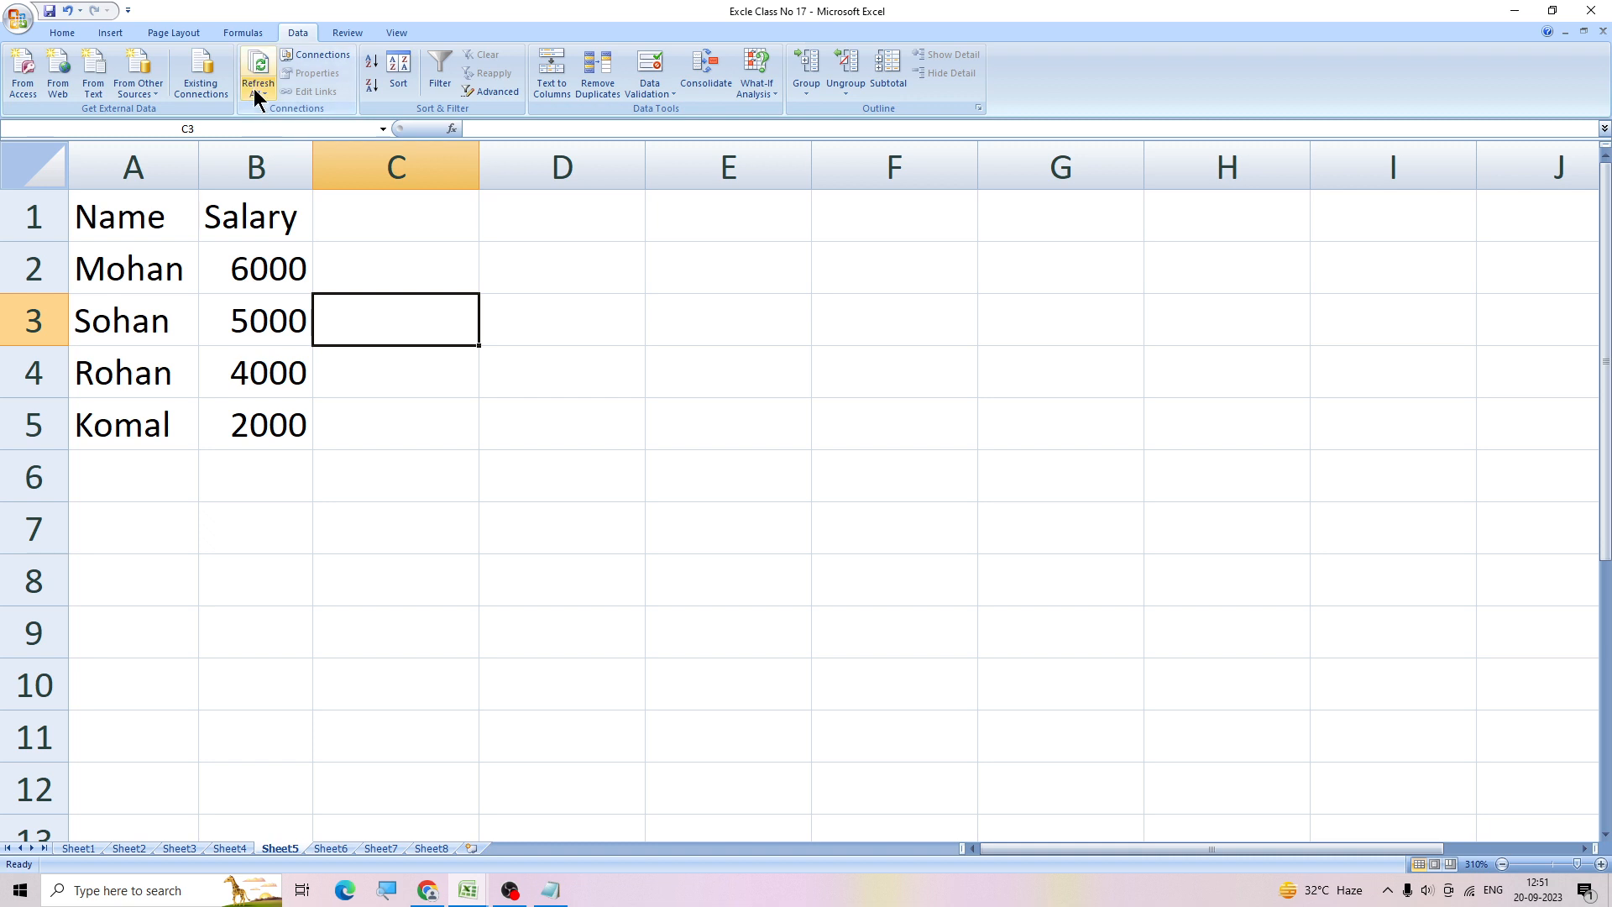
click(553, 892)
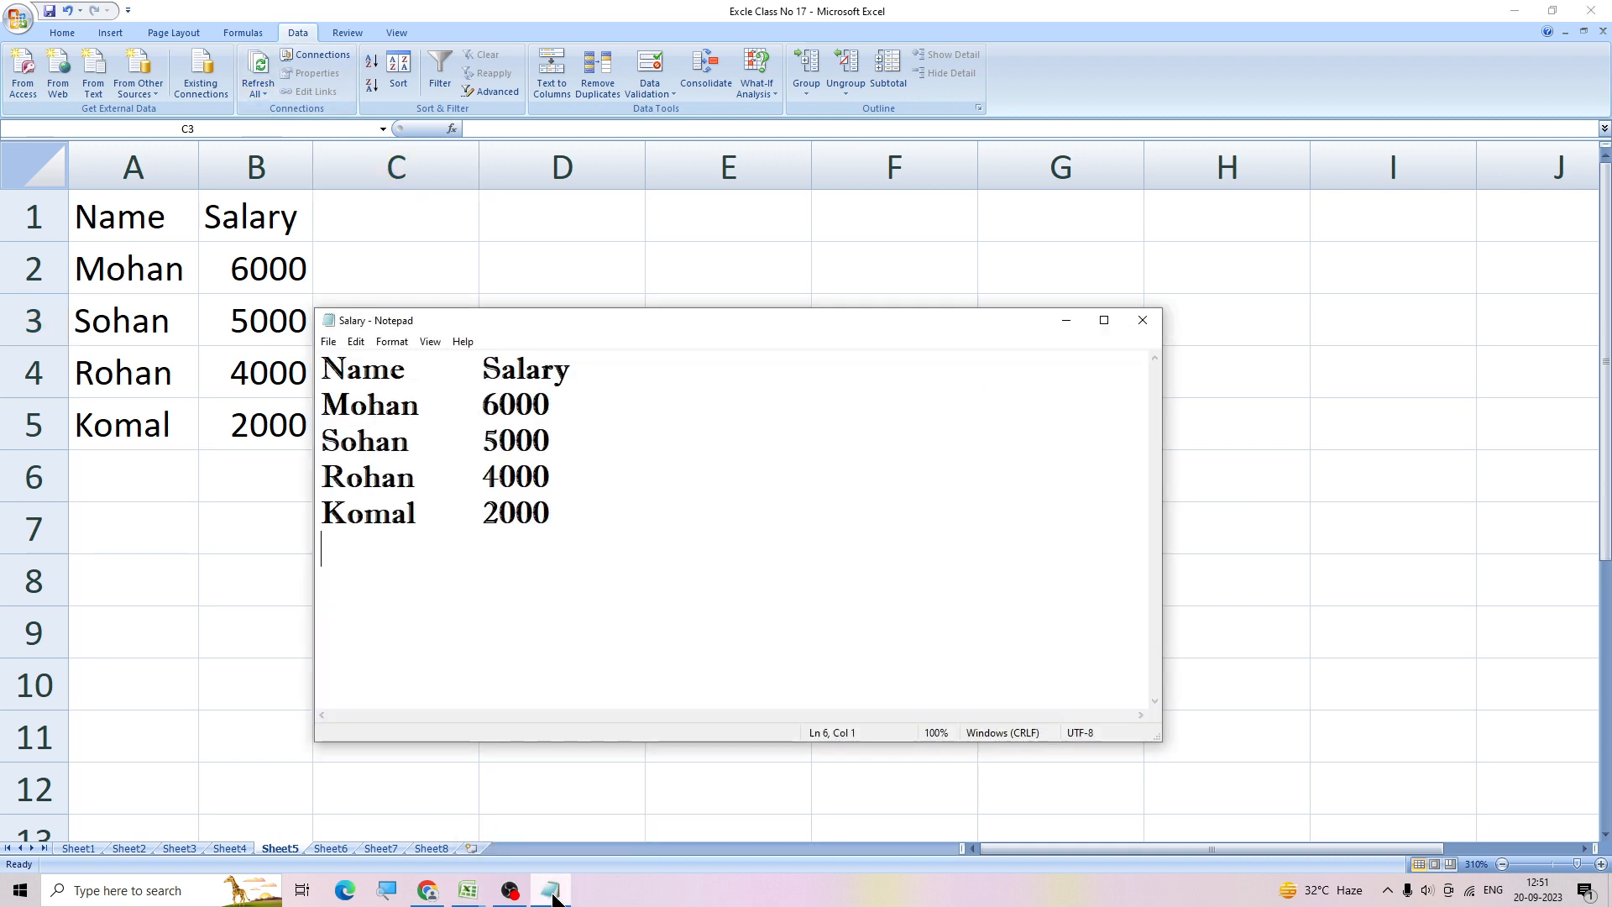
drag(761, 331, 751, 217)
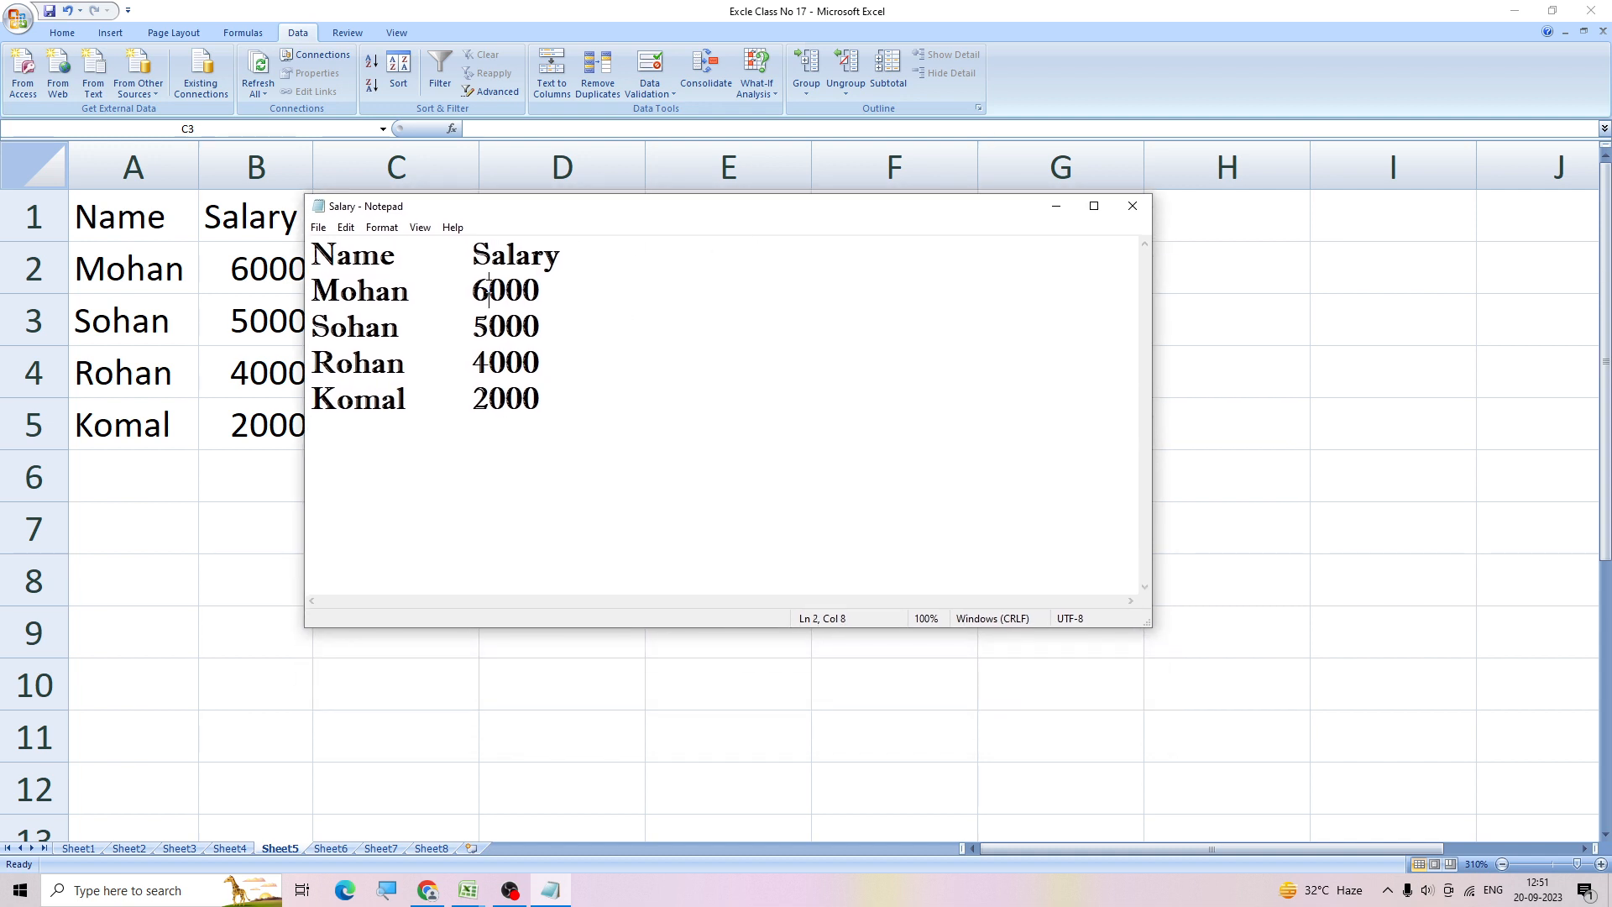
key(BackSpace)
text(9)
Step: Change the second listed salary to 8000 and the third to 7000 in the Salary document
key(BackSpace)
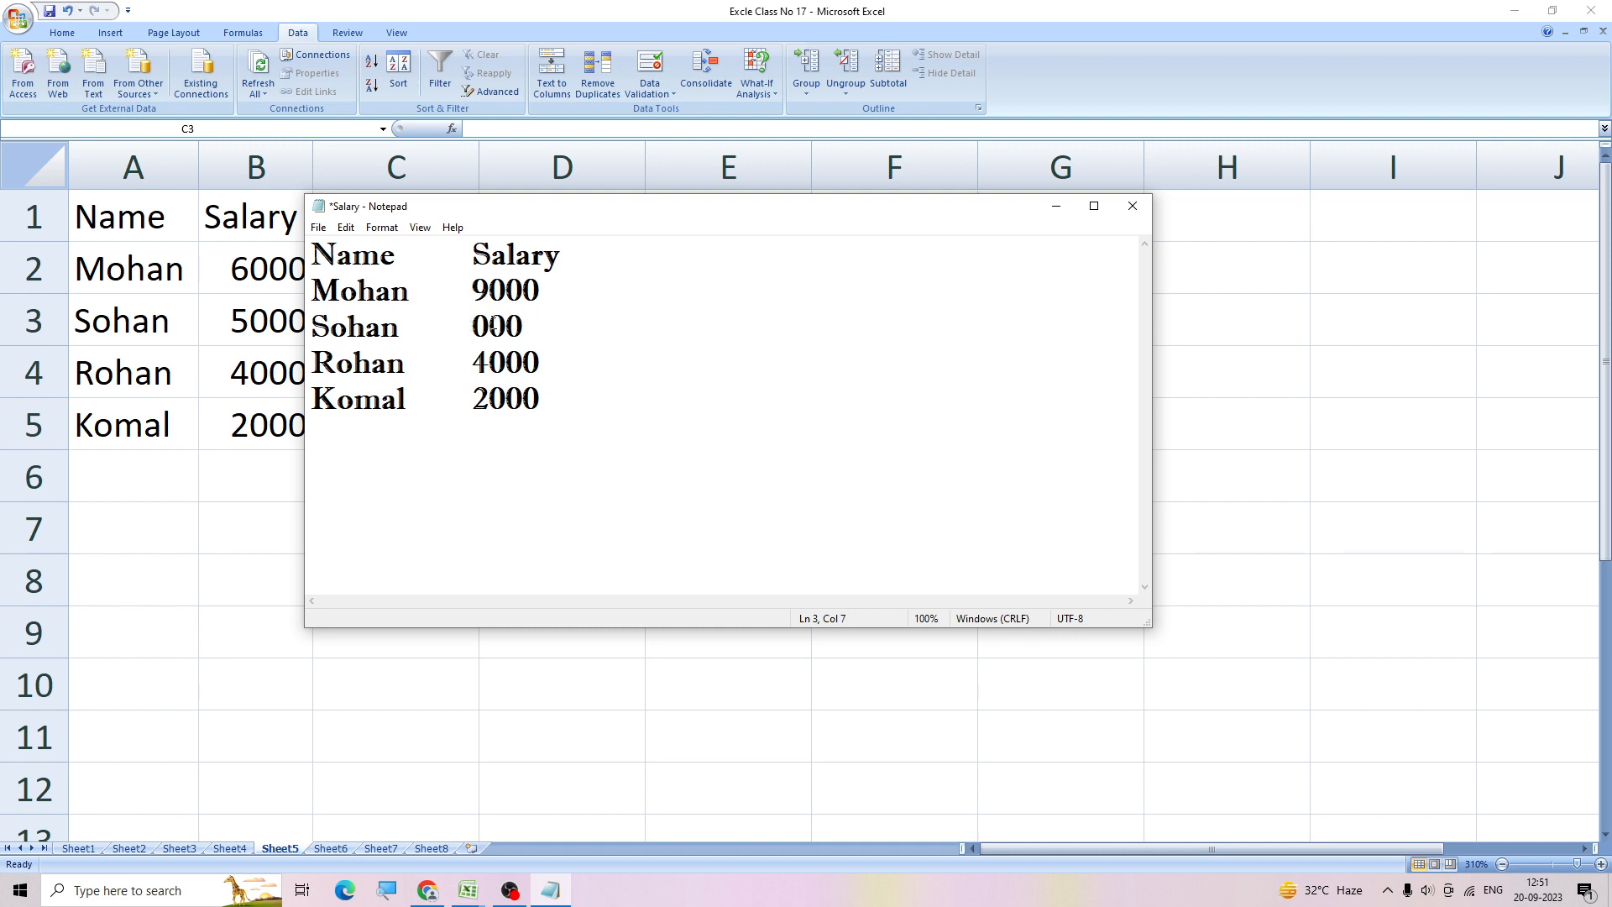
text(800)
key(BackSpace)
key(BackSpace)
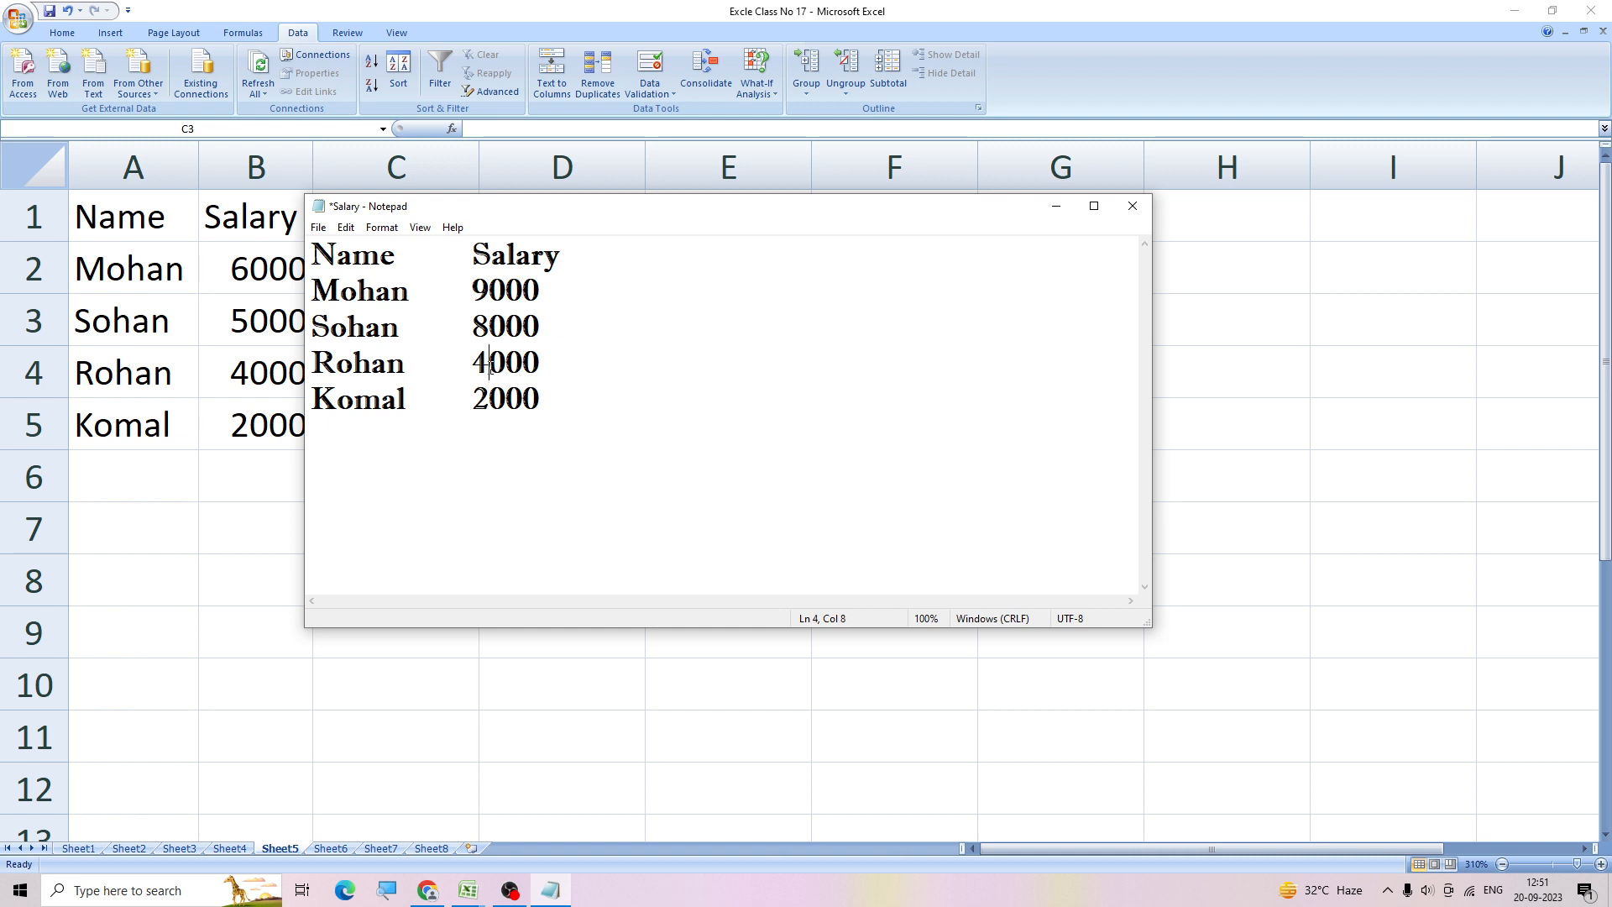
key(BackSpace)
text(700)
key(BackSpace)
key(BackSpace)
Step: Shift the Notepad window clear of the imported table, save the Salary document and return to Excel
drag(571, 219, 669, 242)
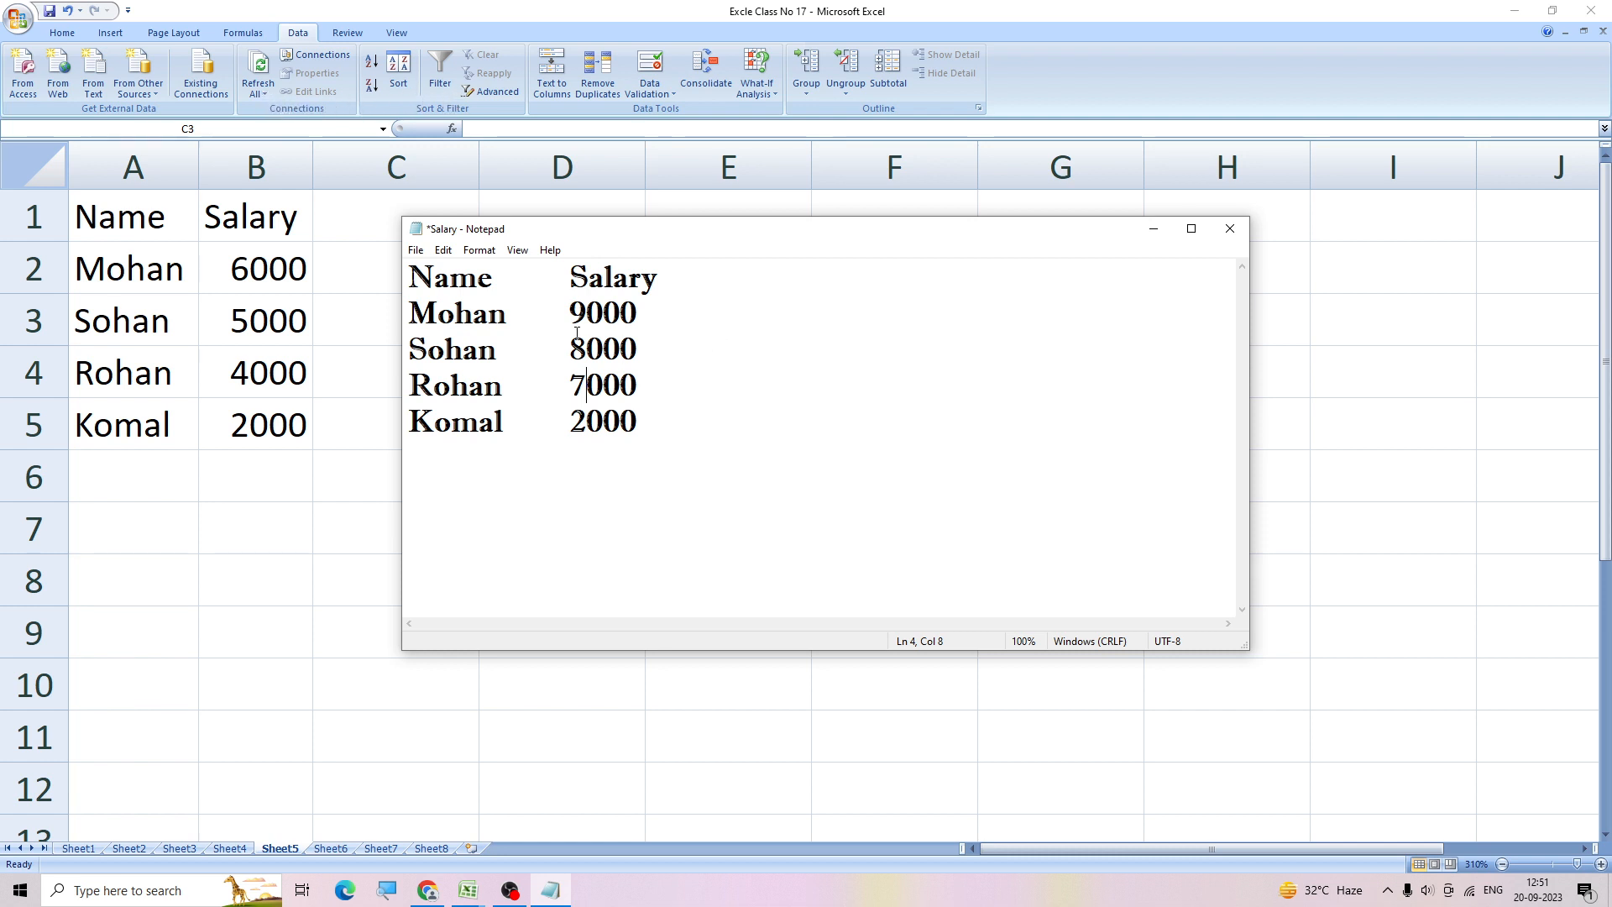
click(416, 249)
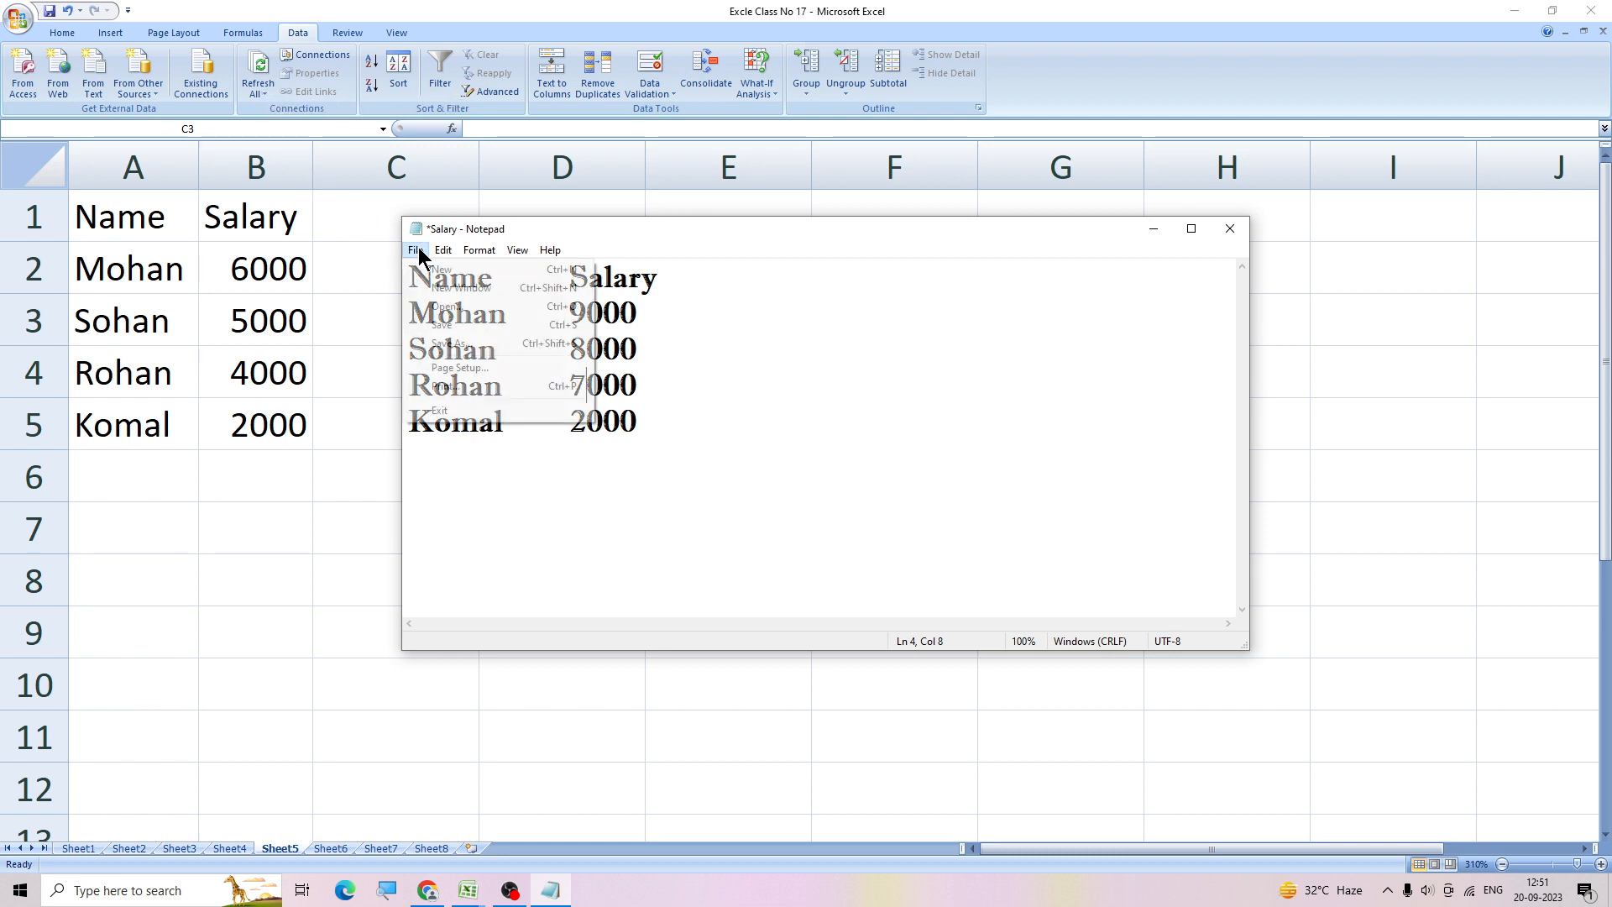
click(445, 329)
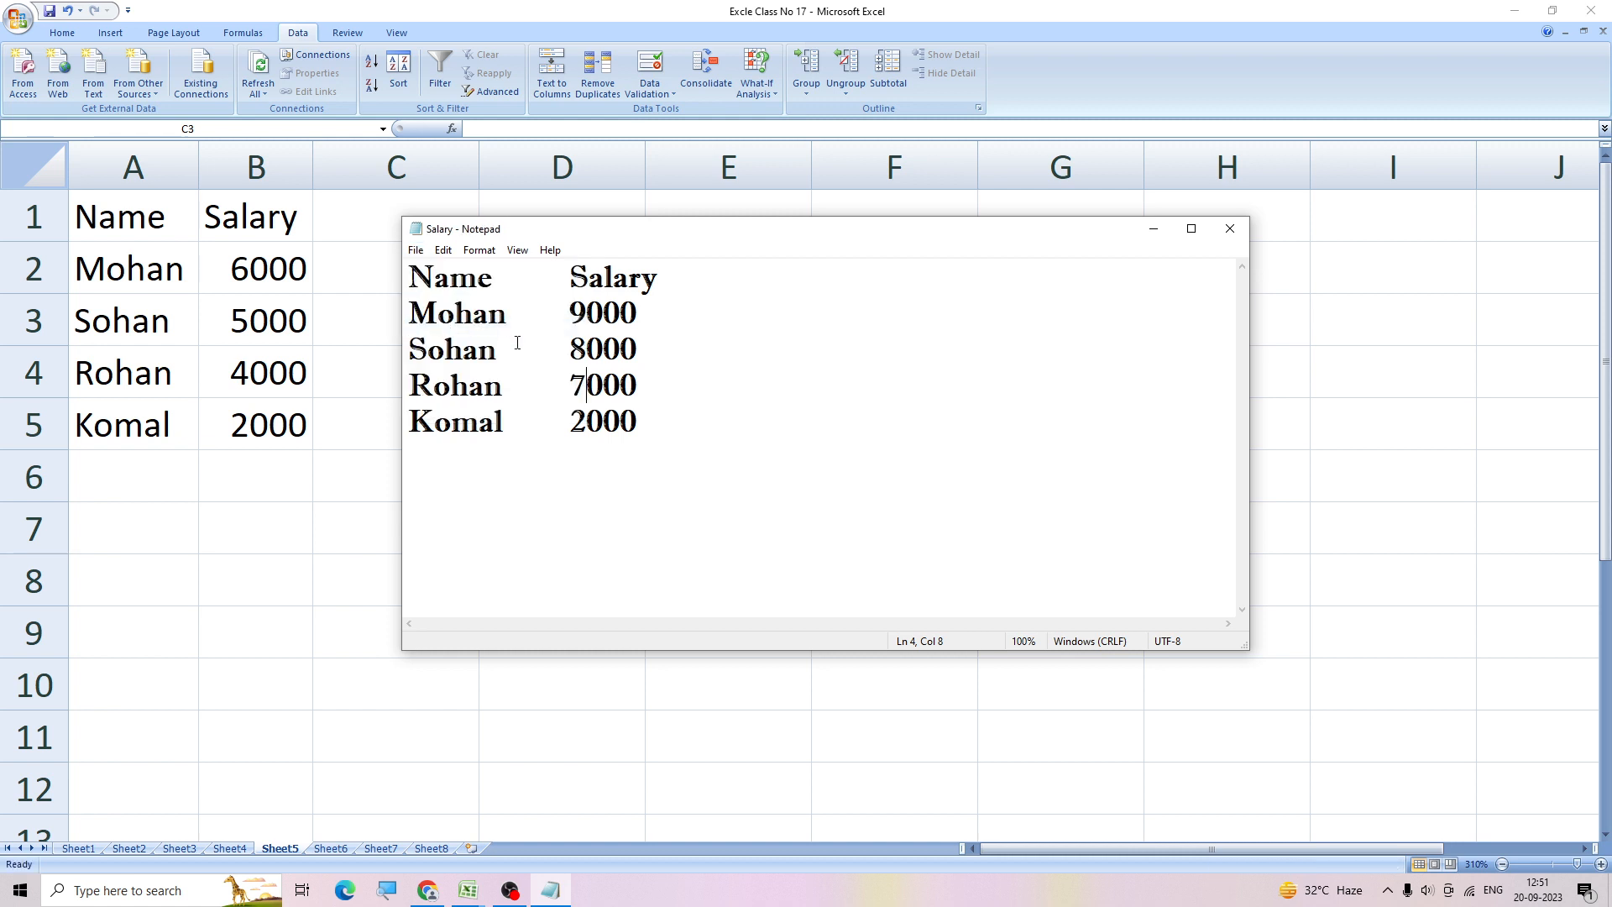
click(1155, 230)
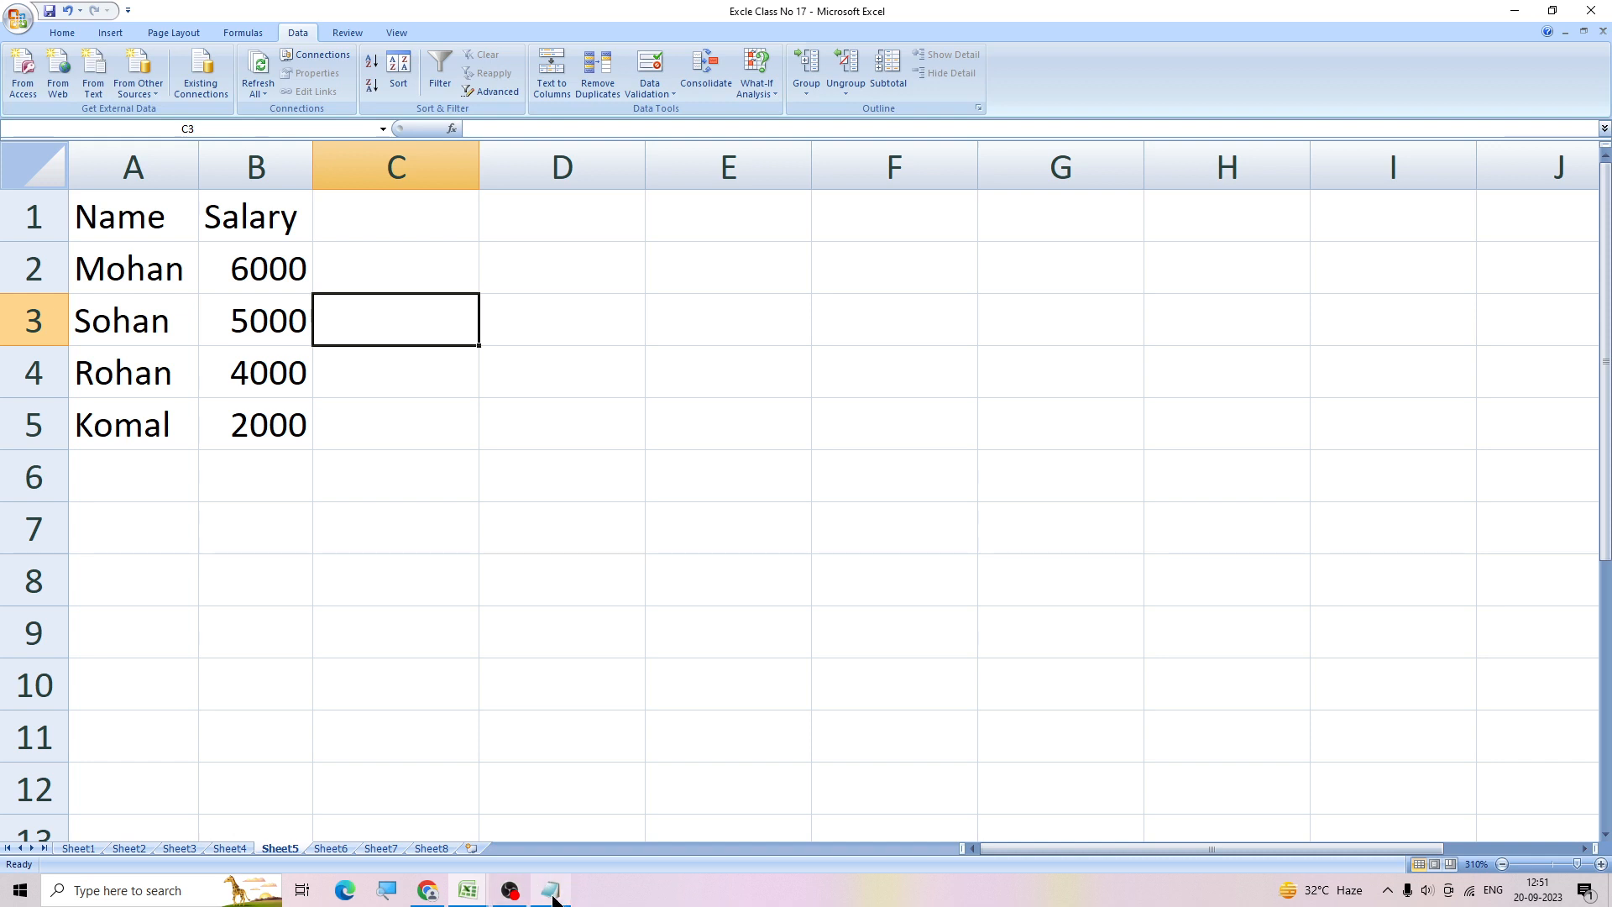
Step: Refresh all external data in the workbook, using the Salary text file on the Desktop as the source
click(264, 93)
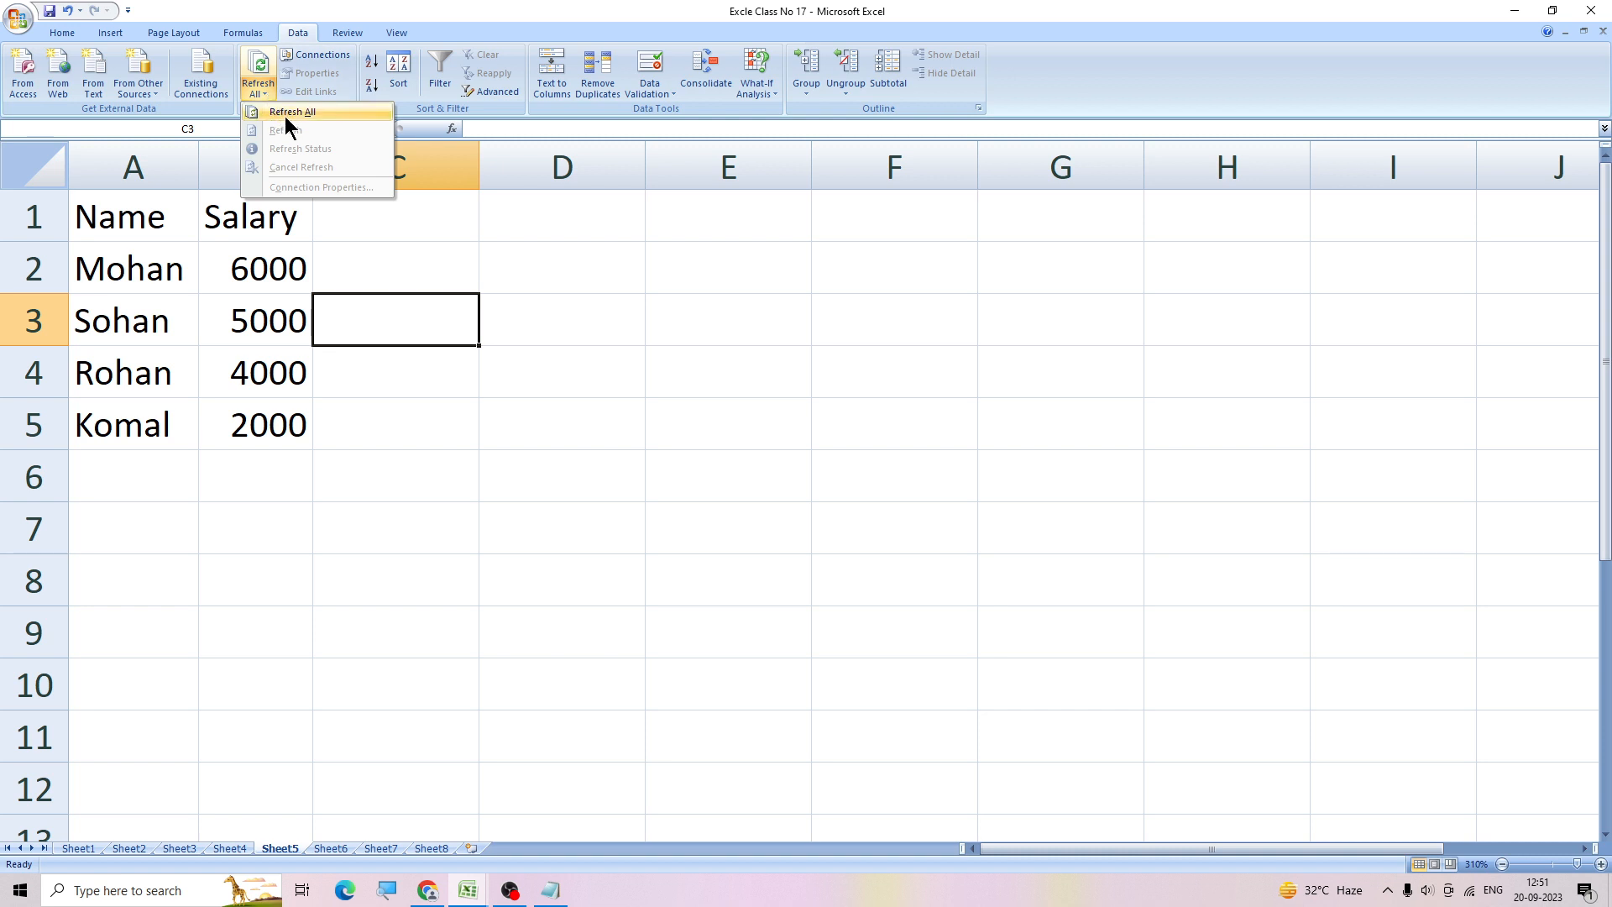
click(286, 114)
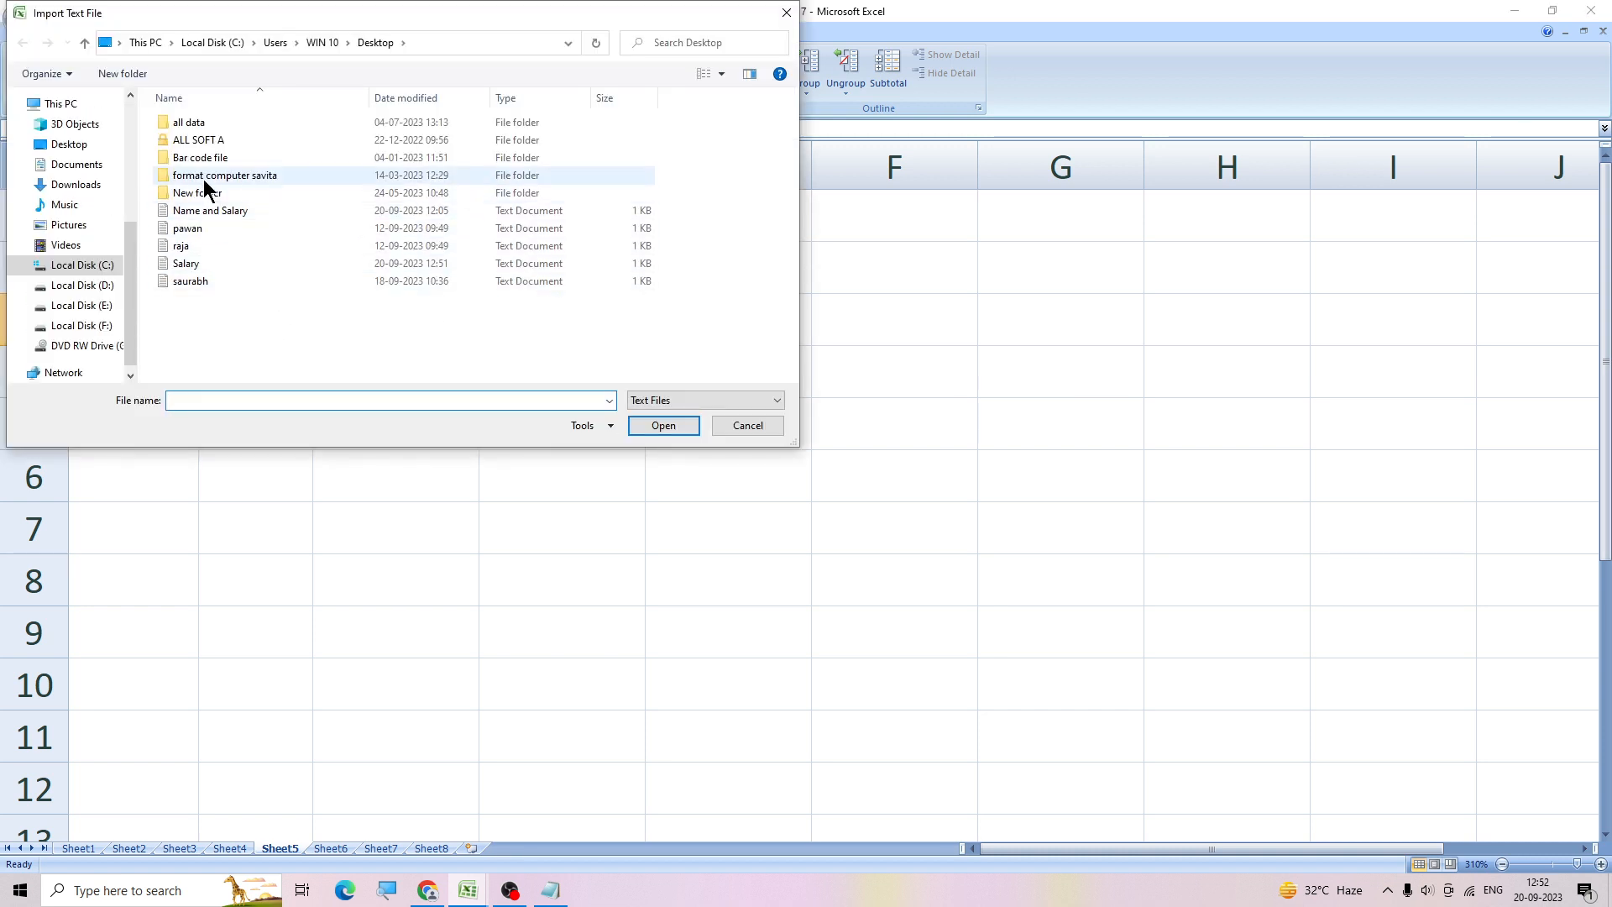
click(183, 265)
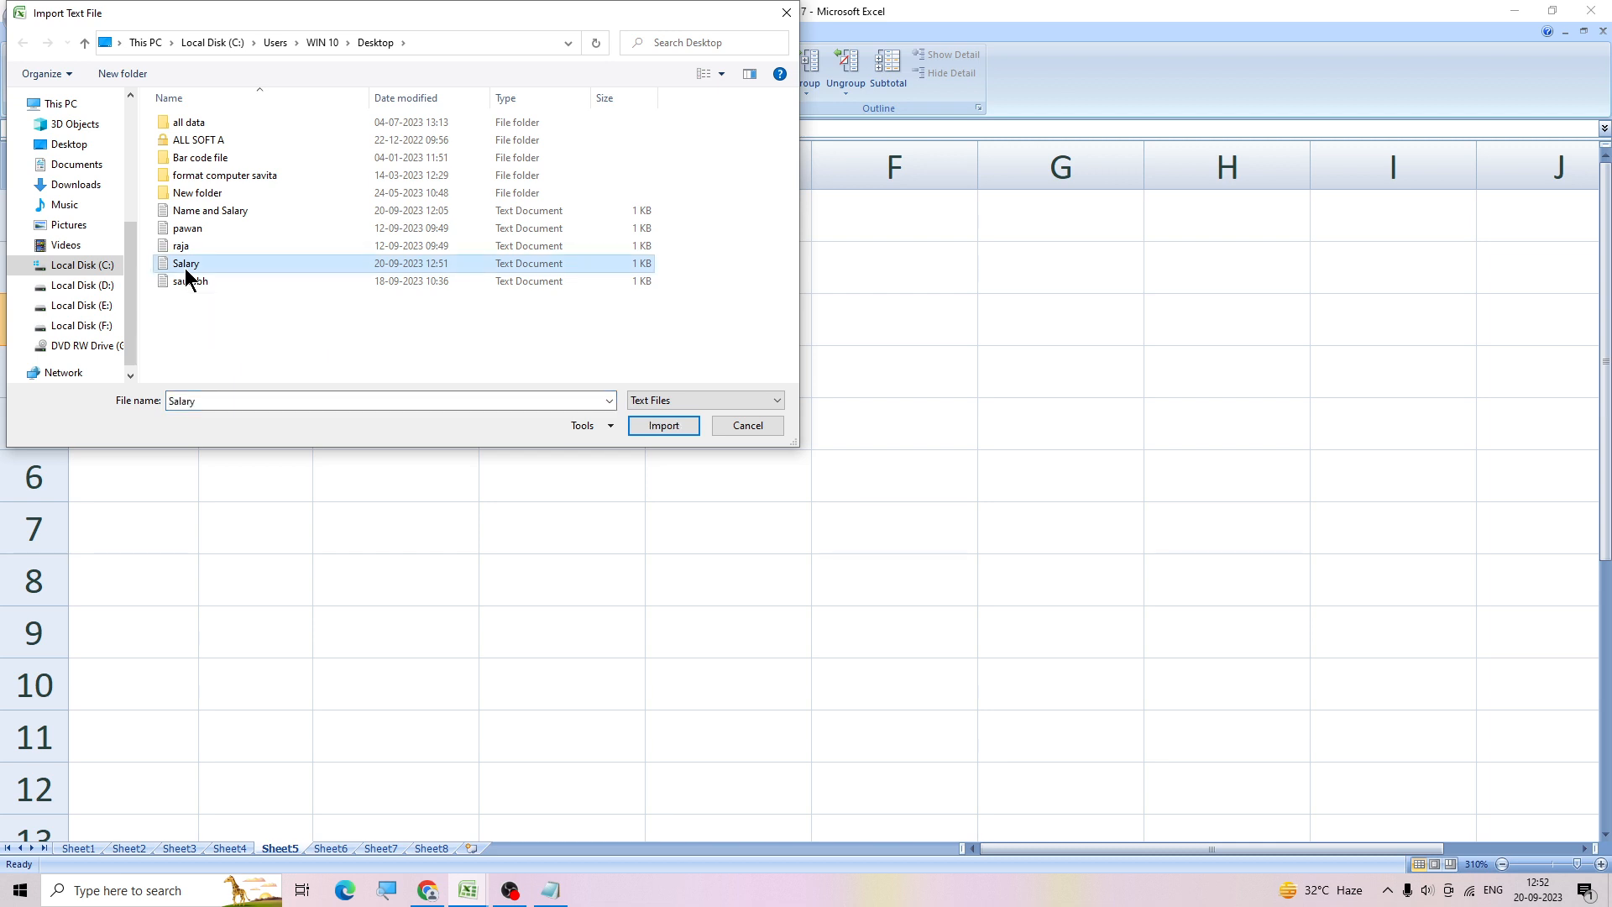
click(653, 425)
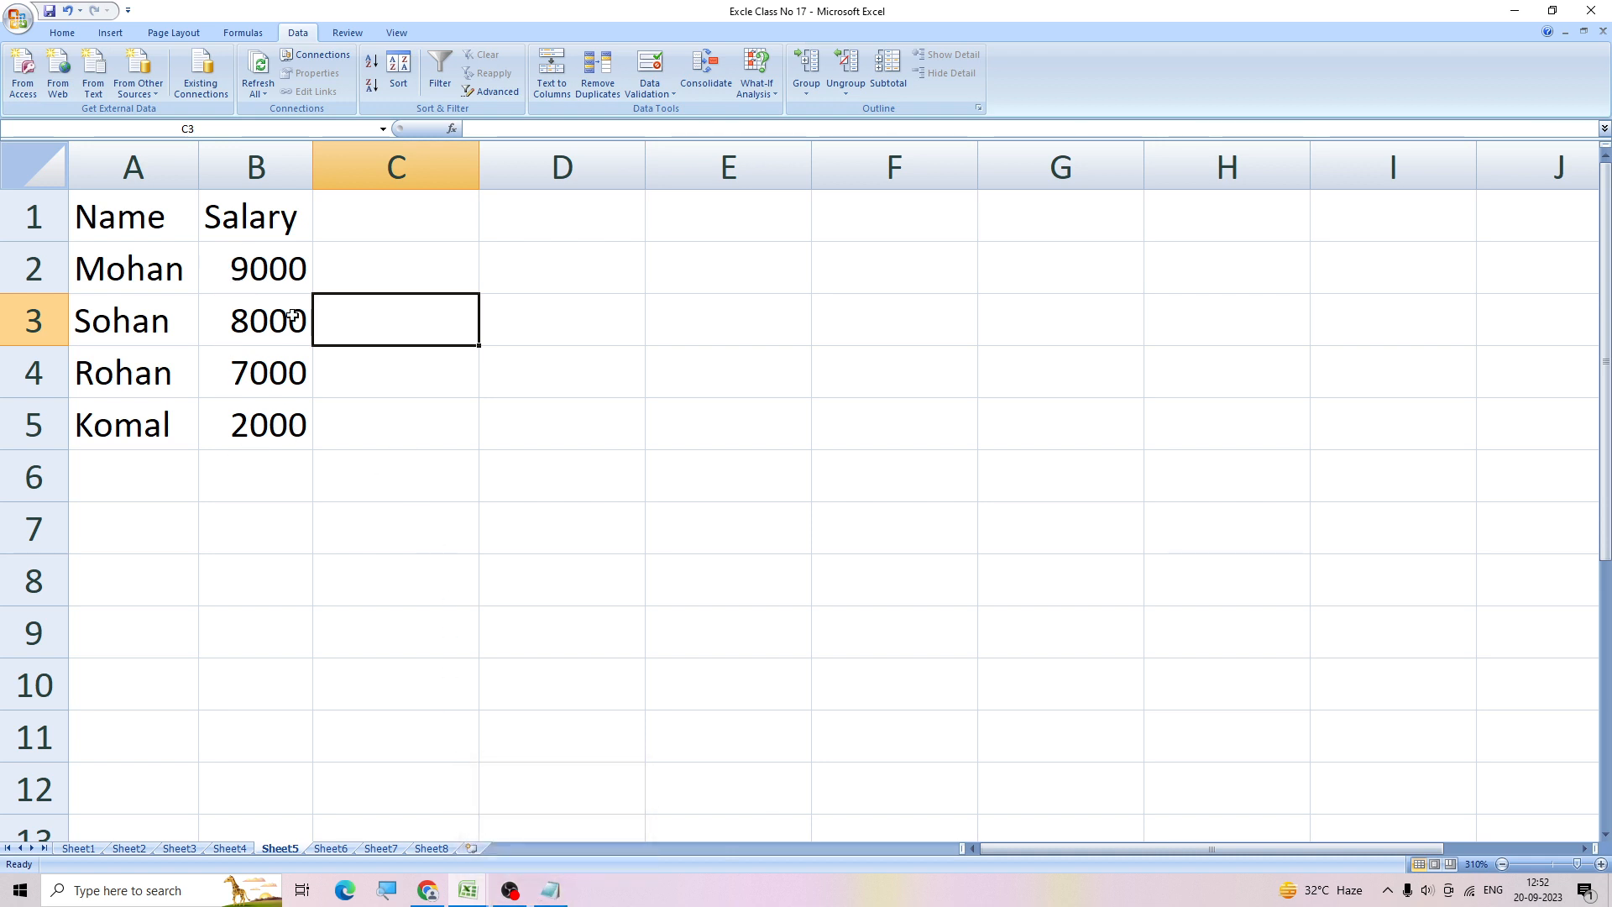
Step: Switch to the Salary document in Notepad and change the first listed salary to 2000 and the second to 3000
click(551, 892)
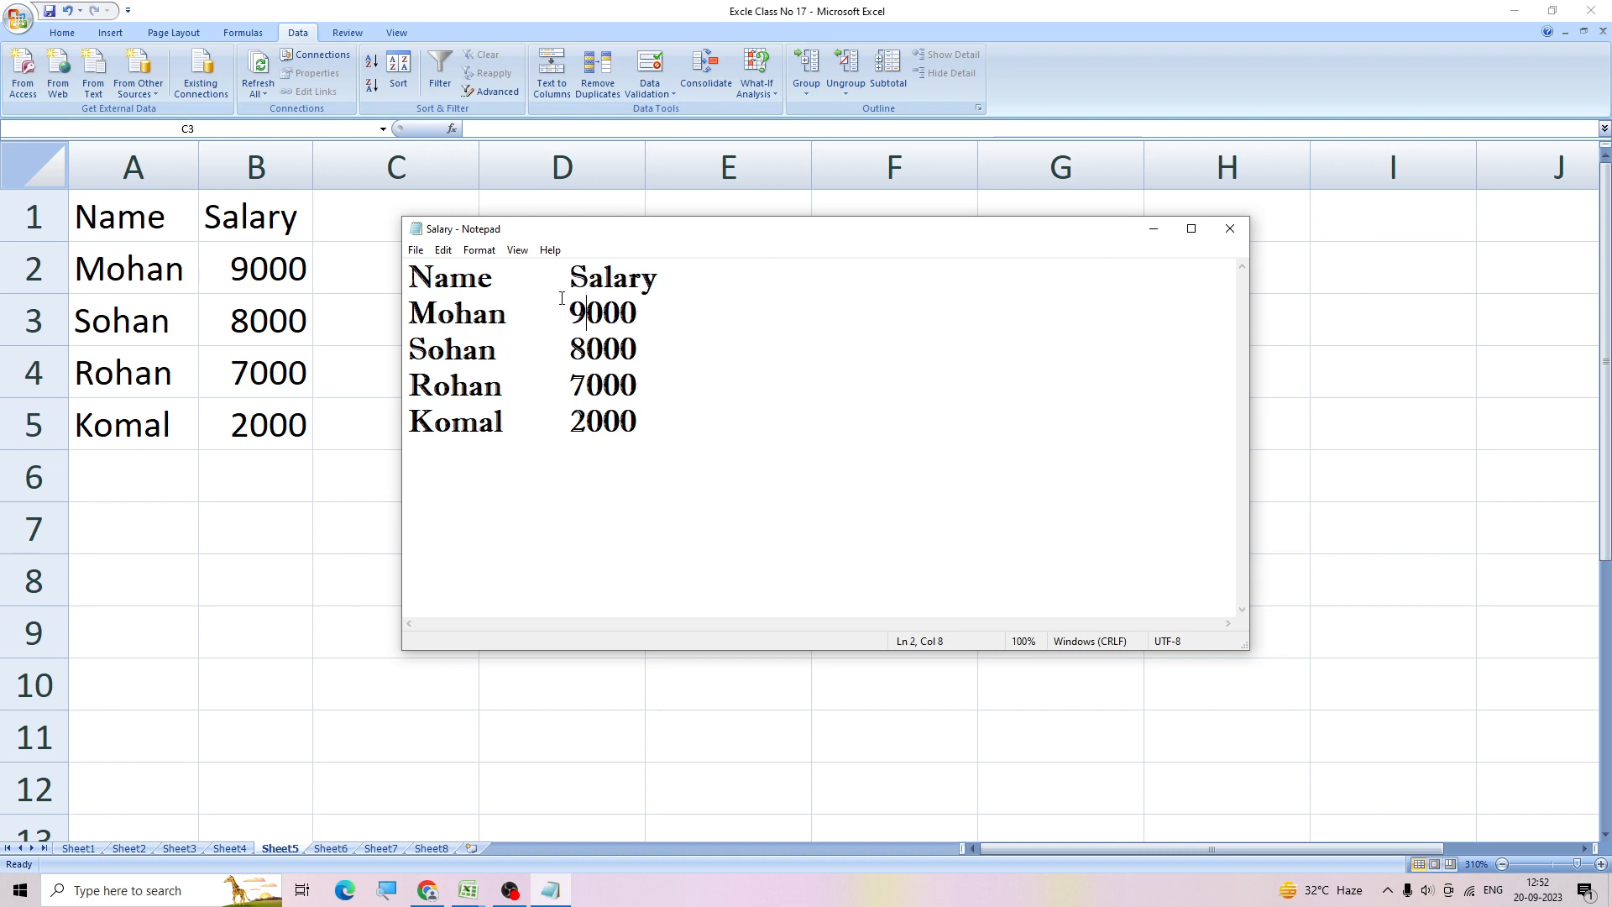
key(BackSpace)
text(200)
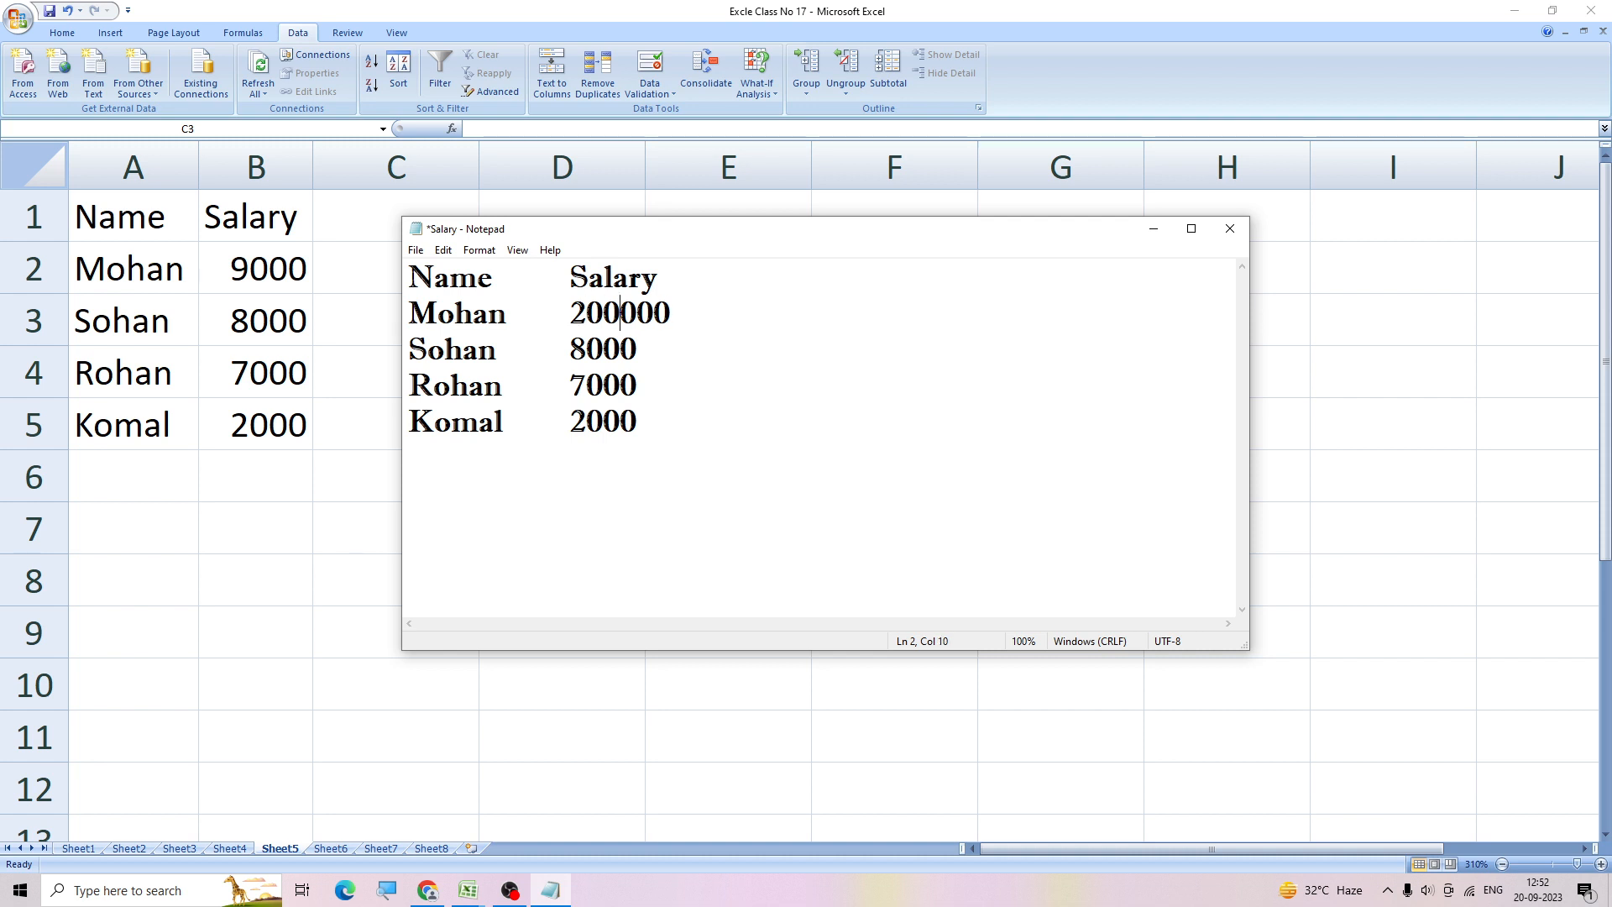
key(BackSpace)
key(BackSpace)
key(BackSpace)
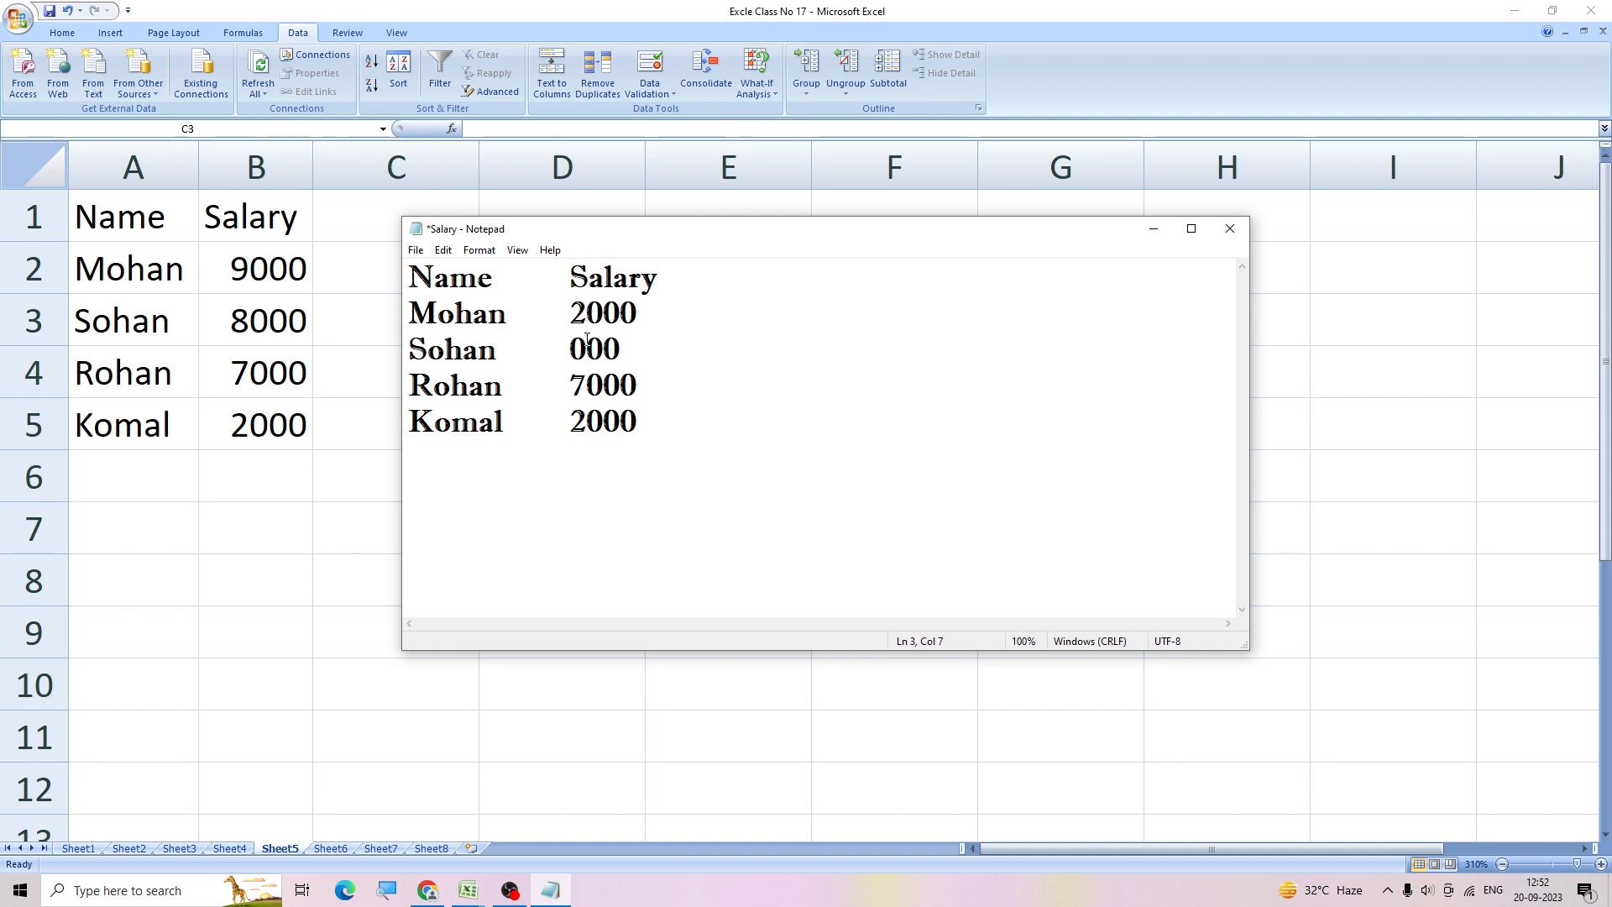
text(3)
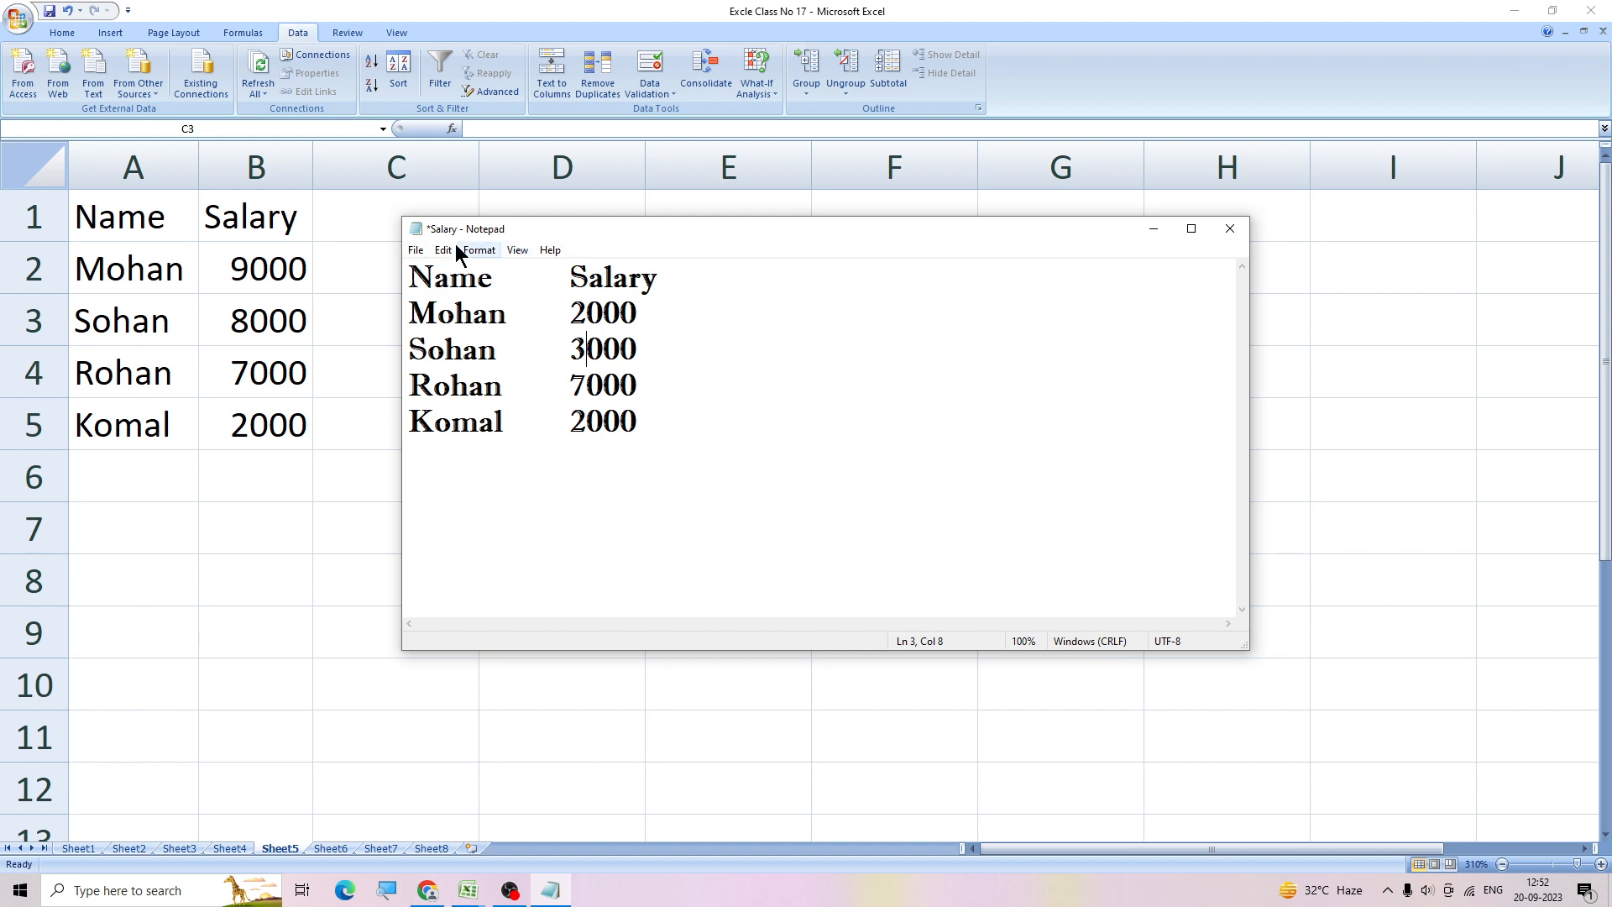
Step: Save the edited Salary document and minimize Notepad to return to the Excel worksheet
click(415, 251)
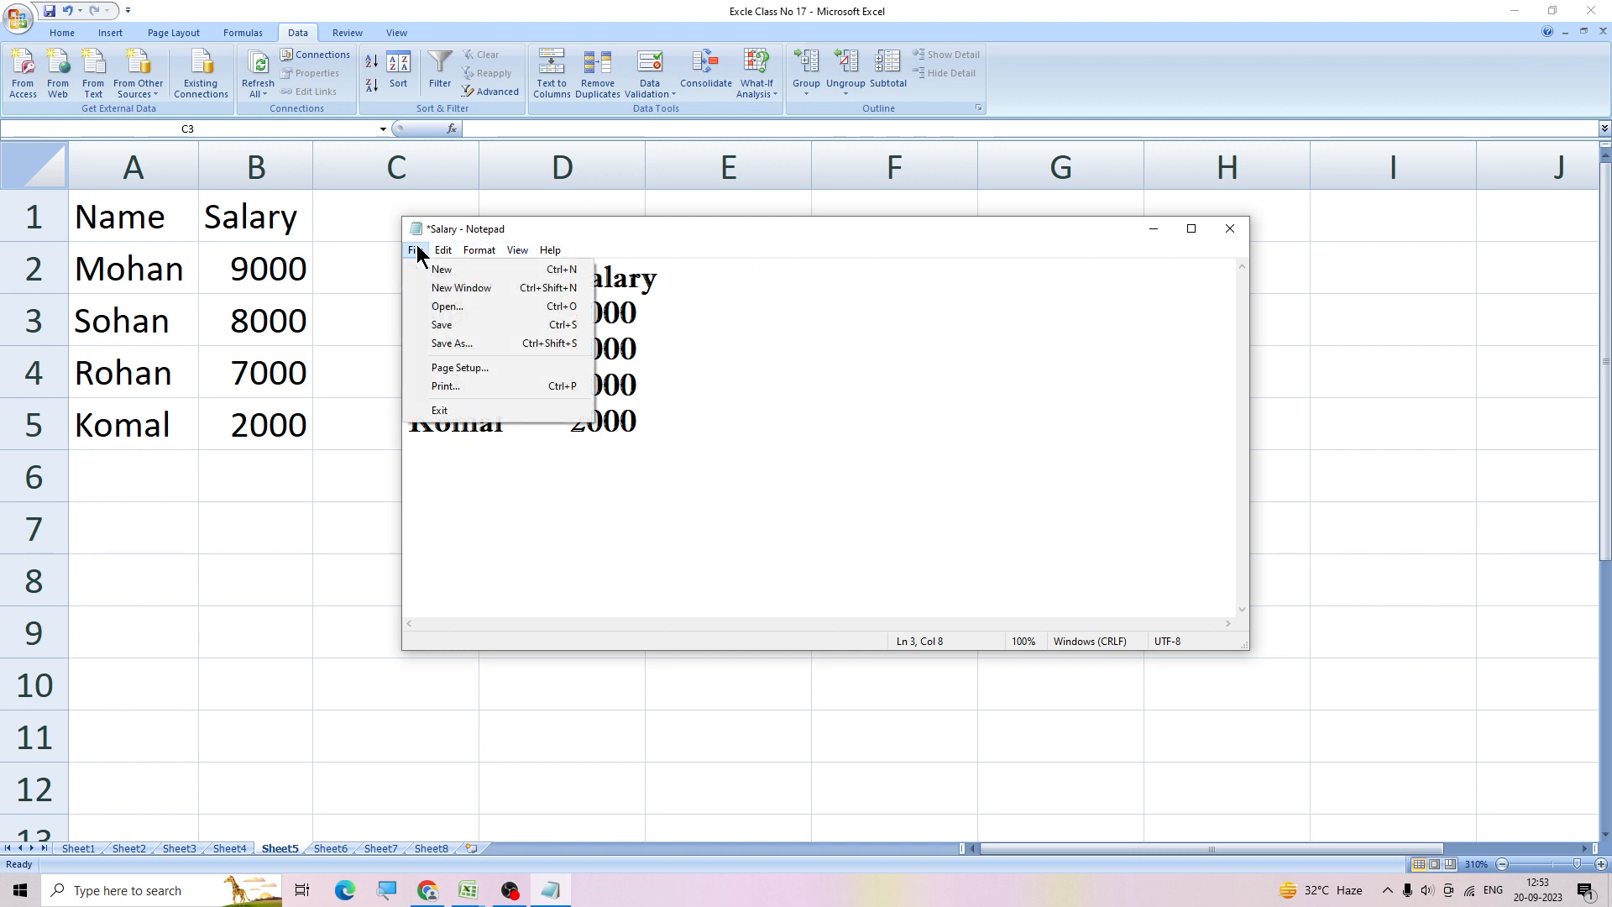
click(445, 331)
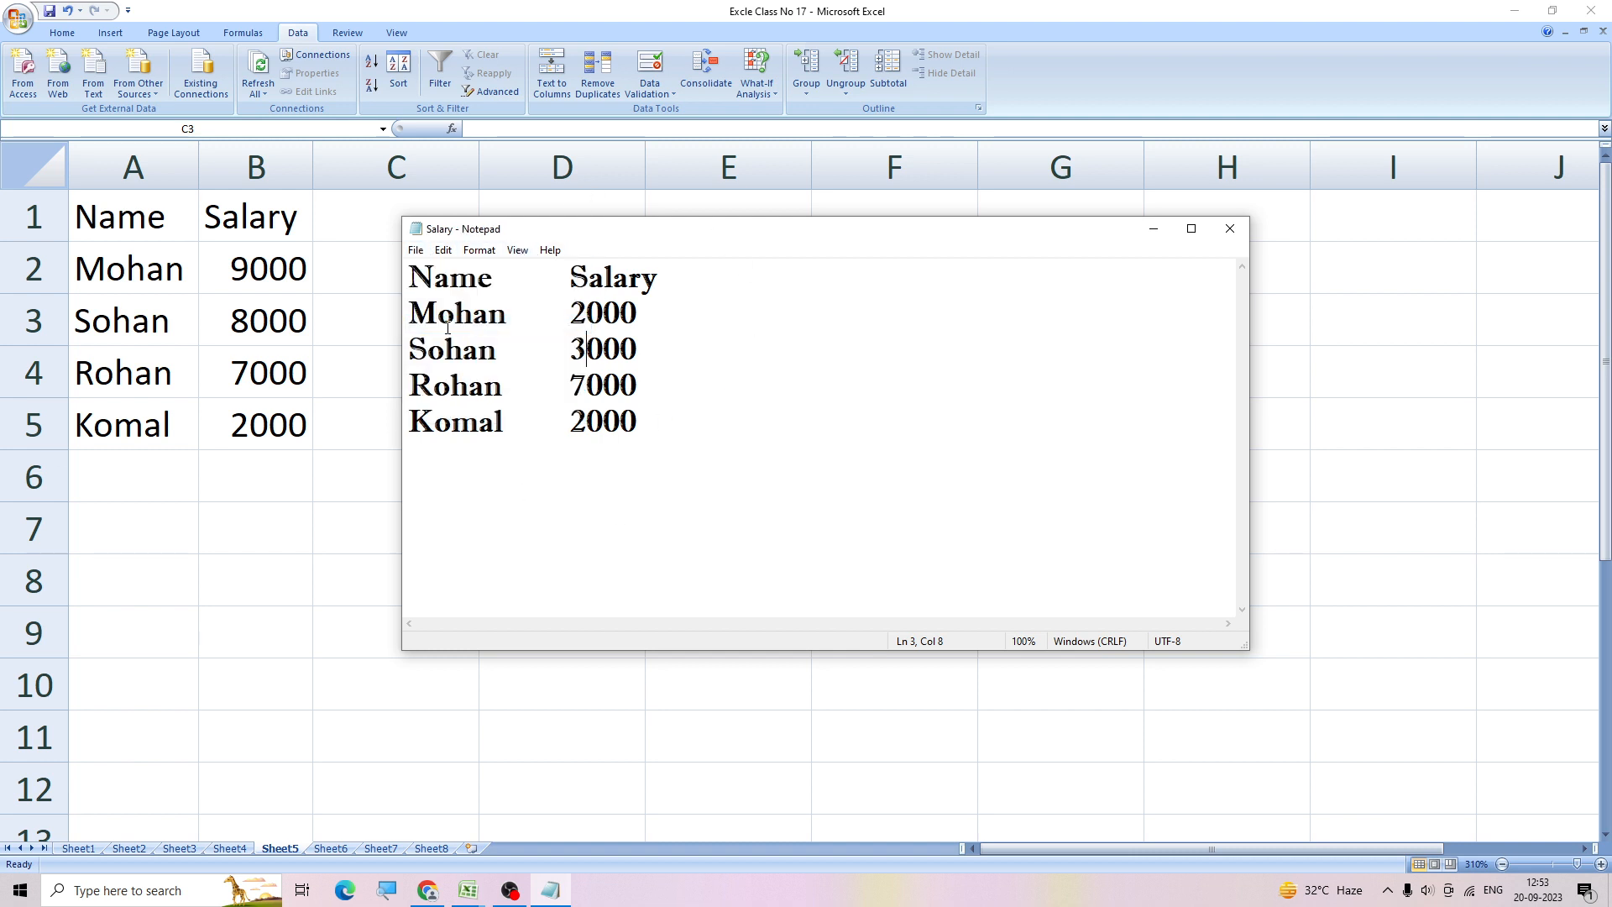
click(1156, 230)
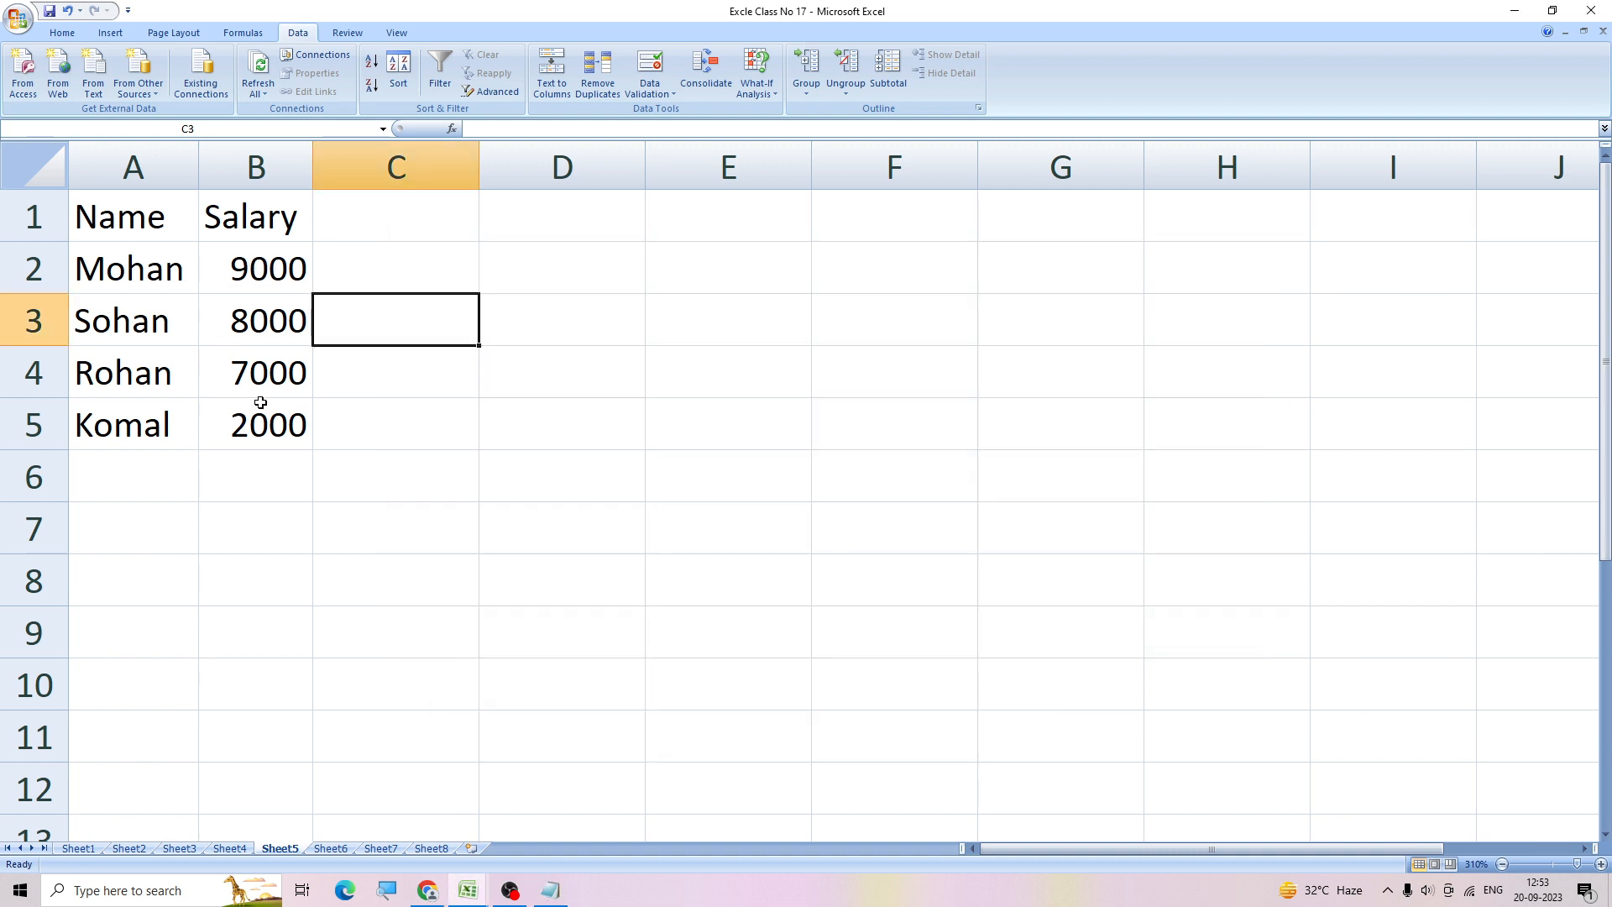
Step: Refresh all workbook data again, importing from the updated Salary text file on the Desktop
click(259, 89)
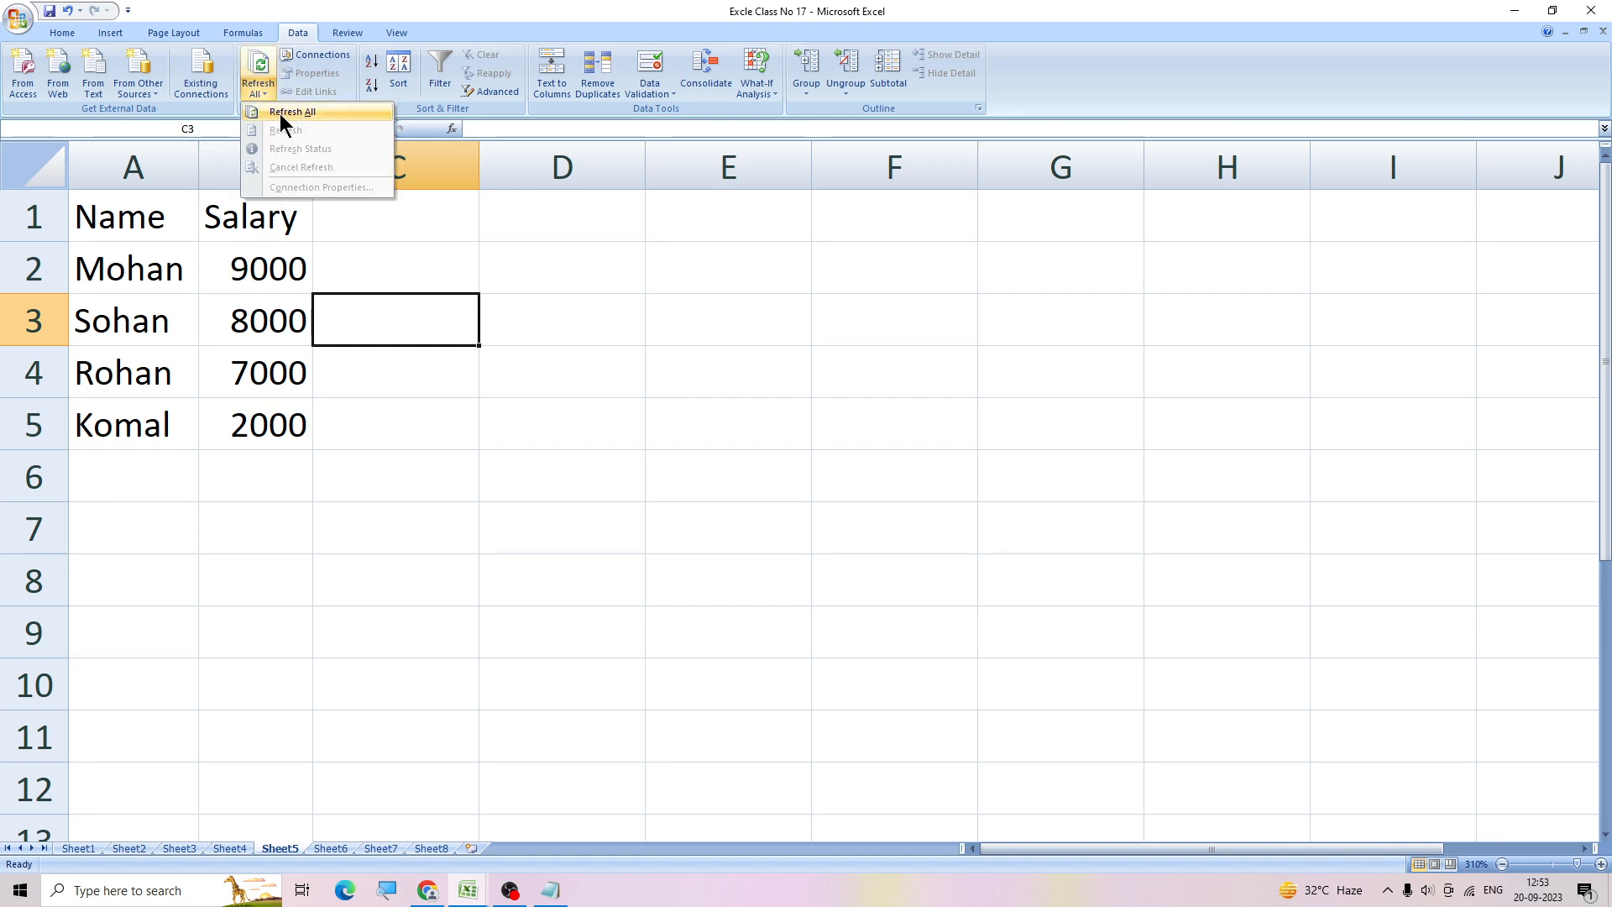
click(280, 113)
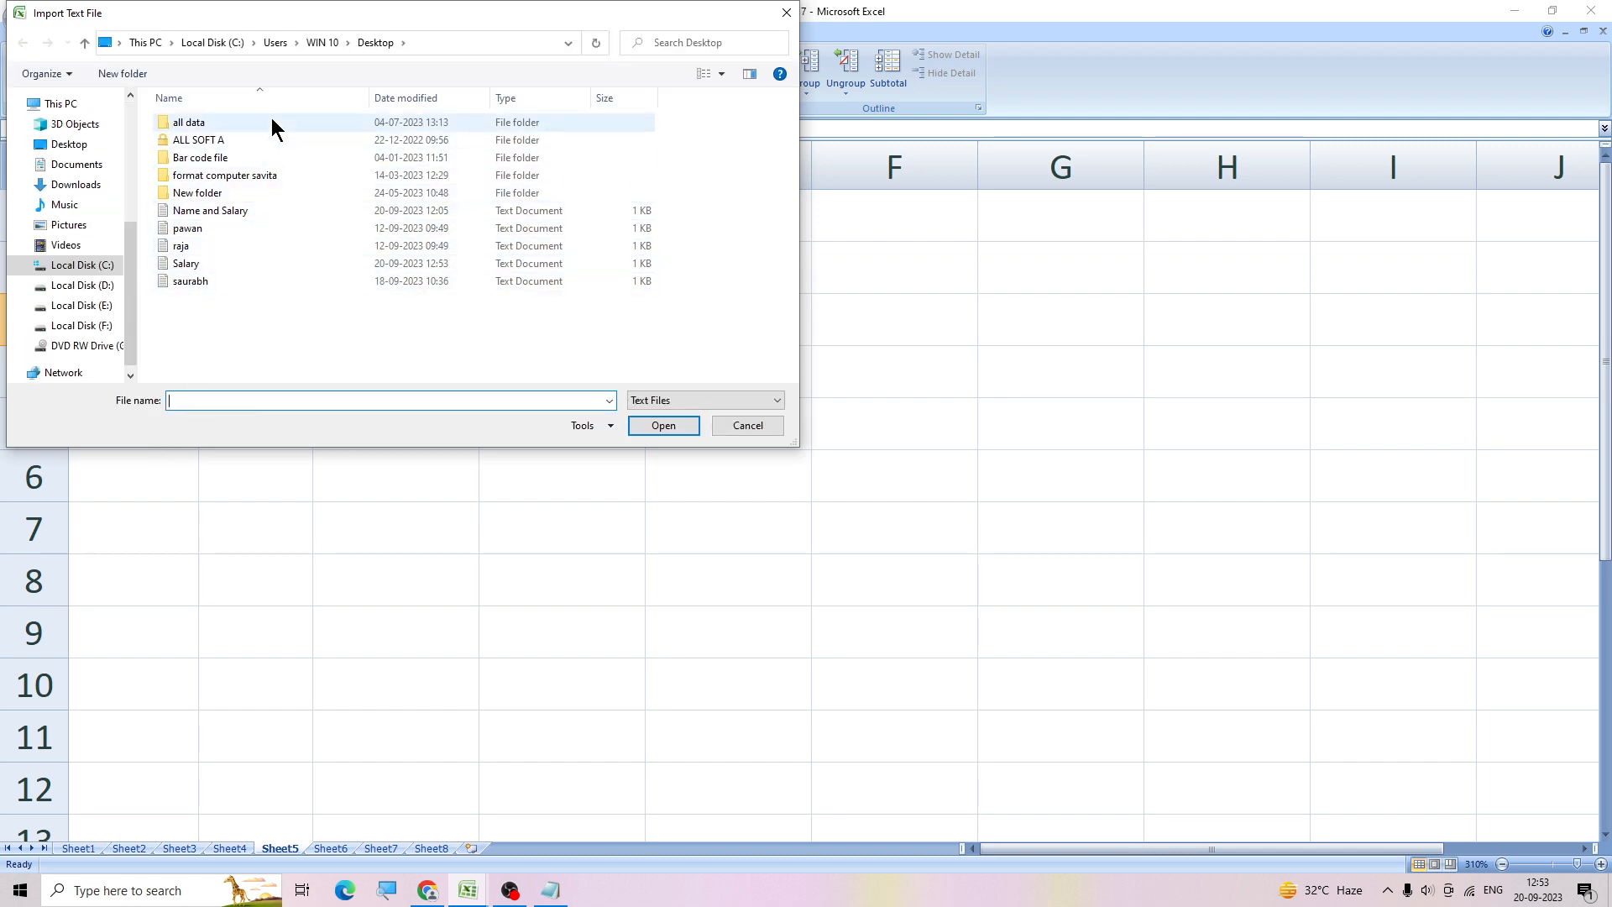
drag(440, 22, 872, 239)
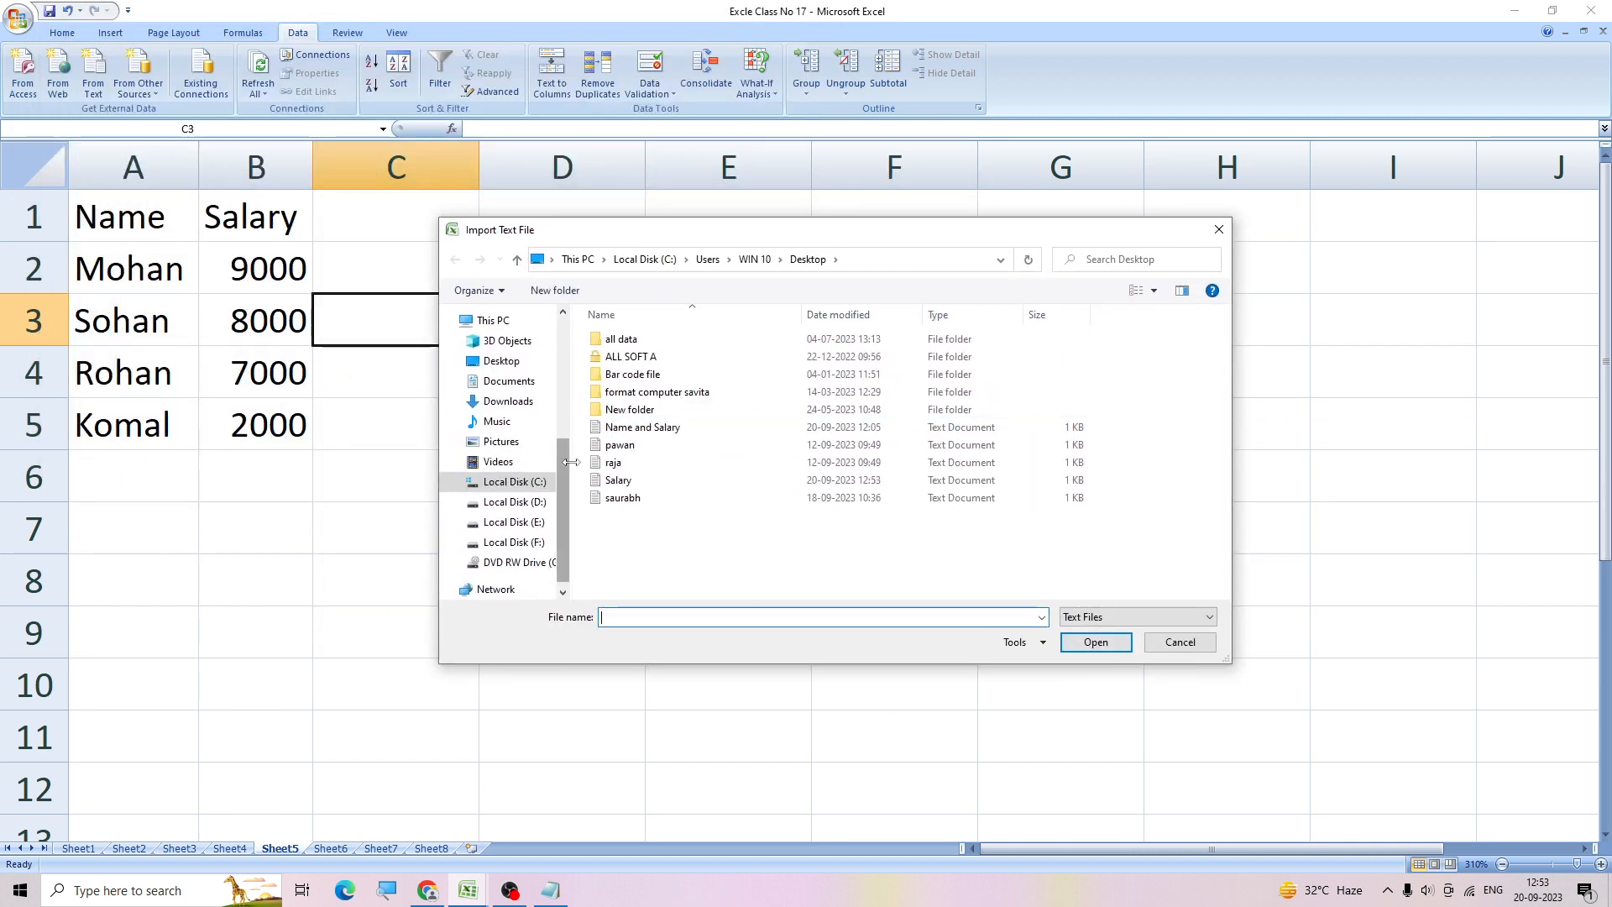
click(621, 480)
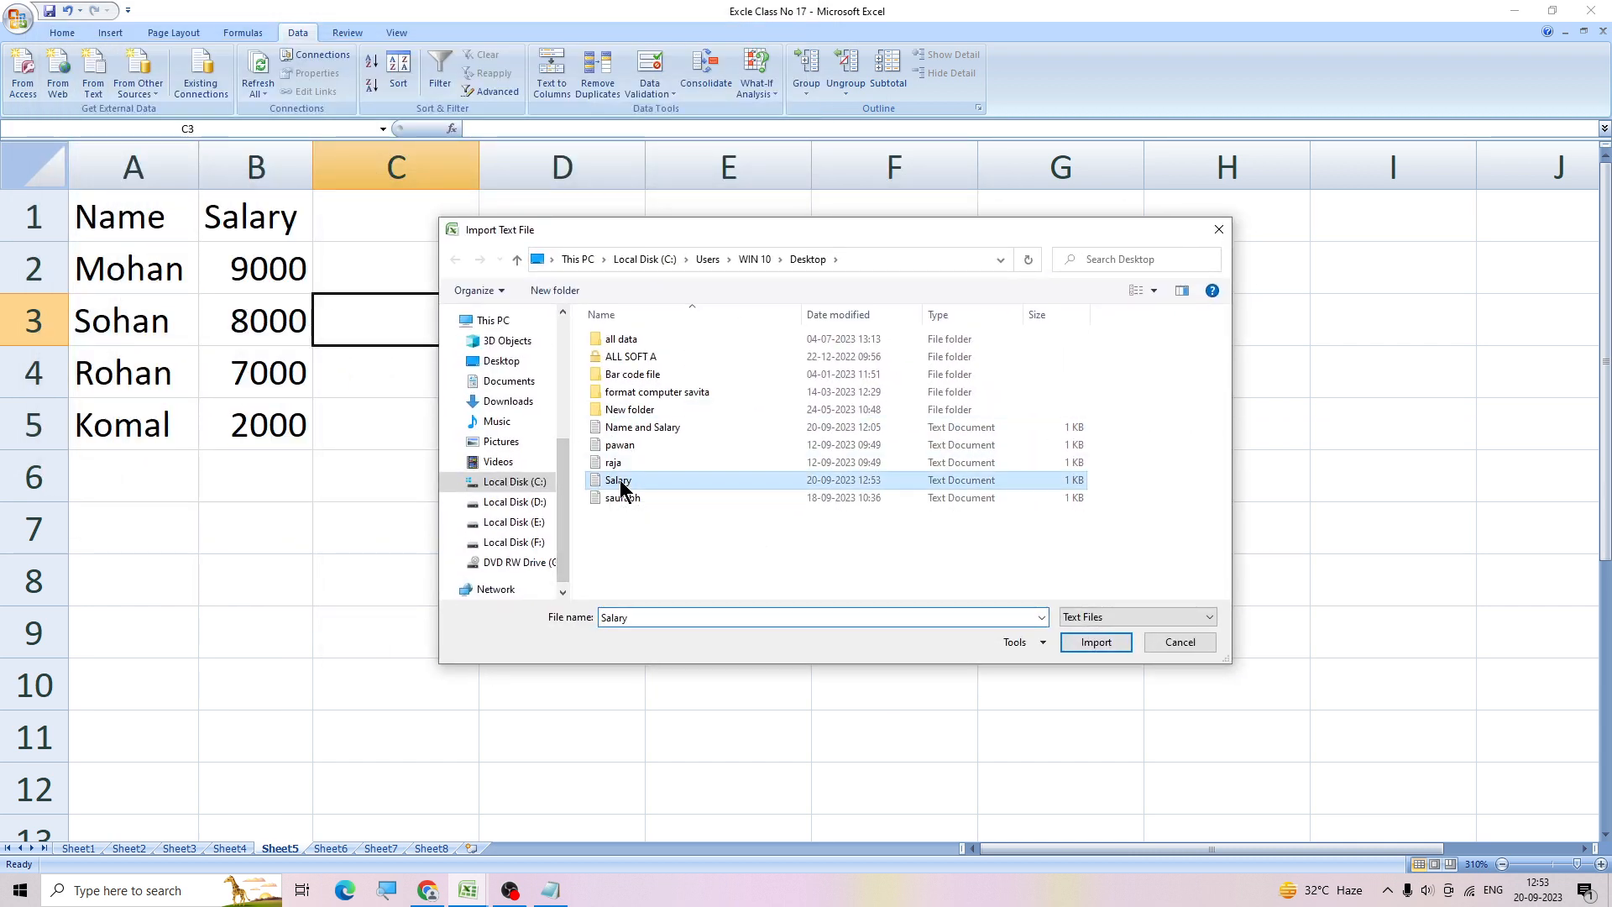
click(1106, 643)
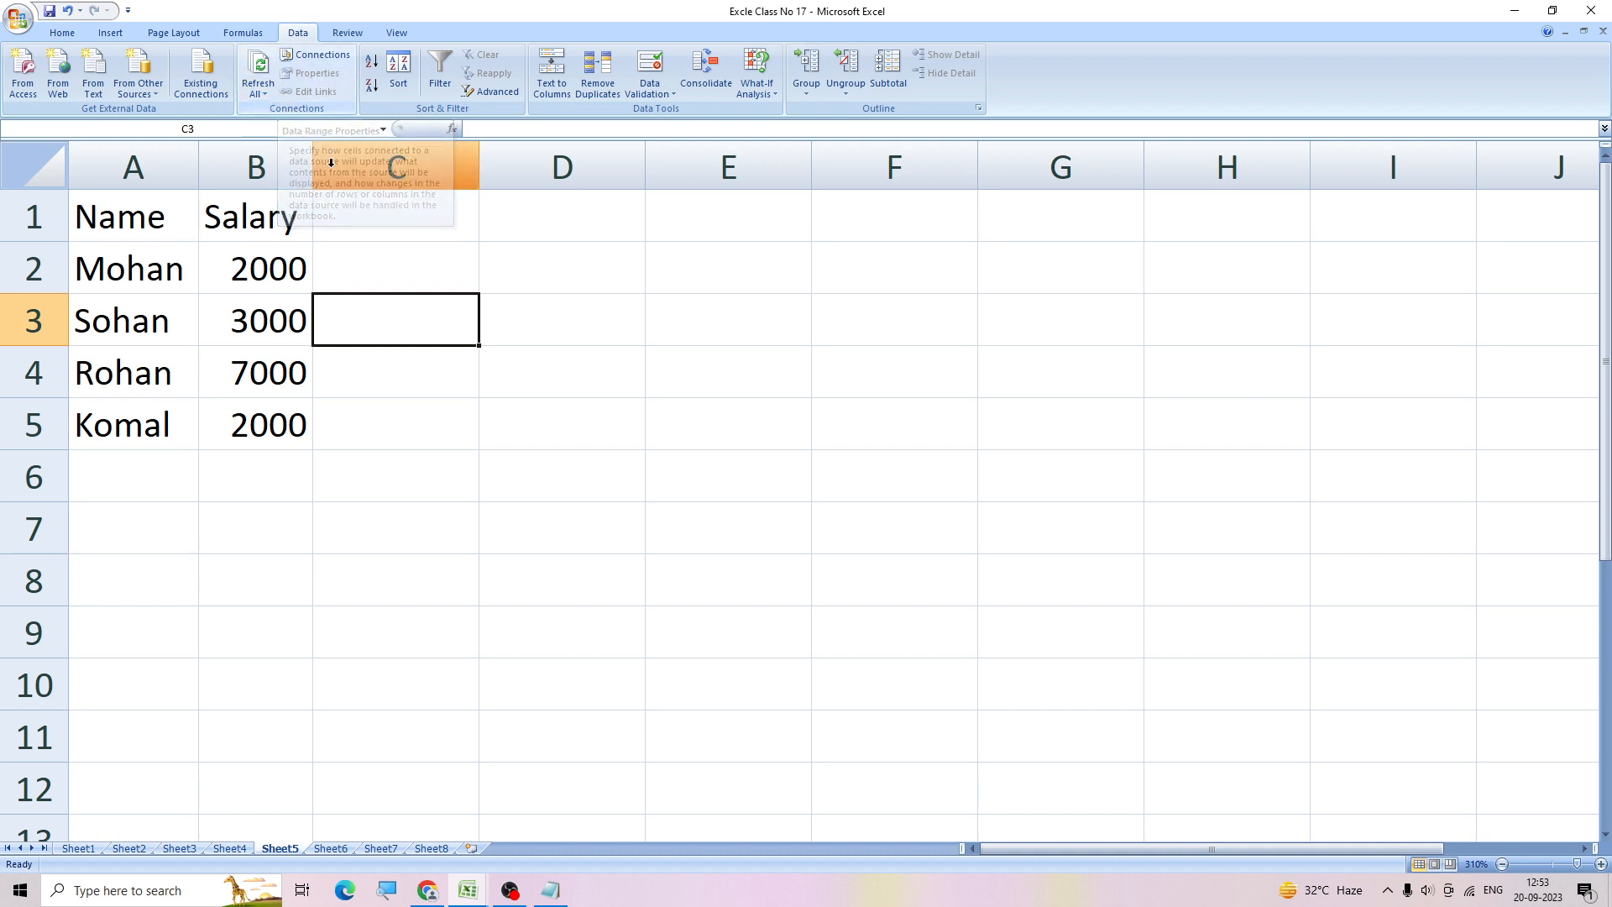
Step: Review the refresh control, formatting and layout options in the External Data Range Properties of the imported salary table, and close the dialog
click(393, 284)
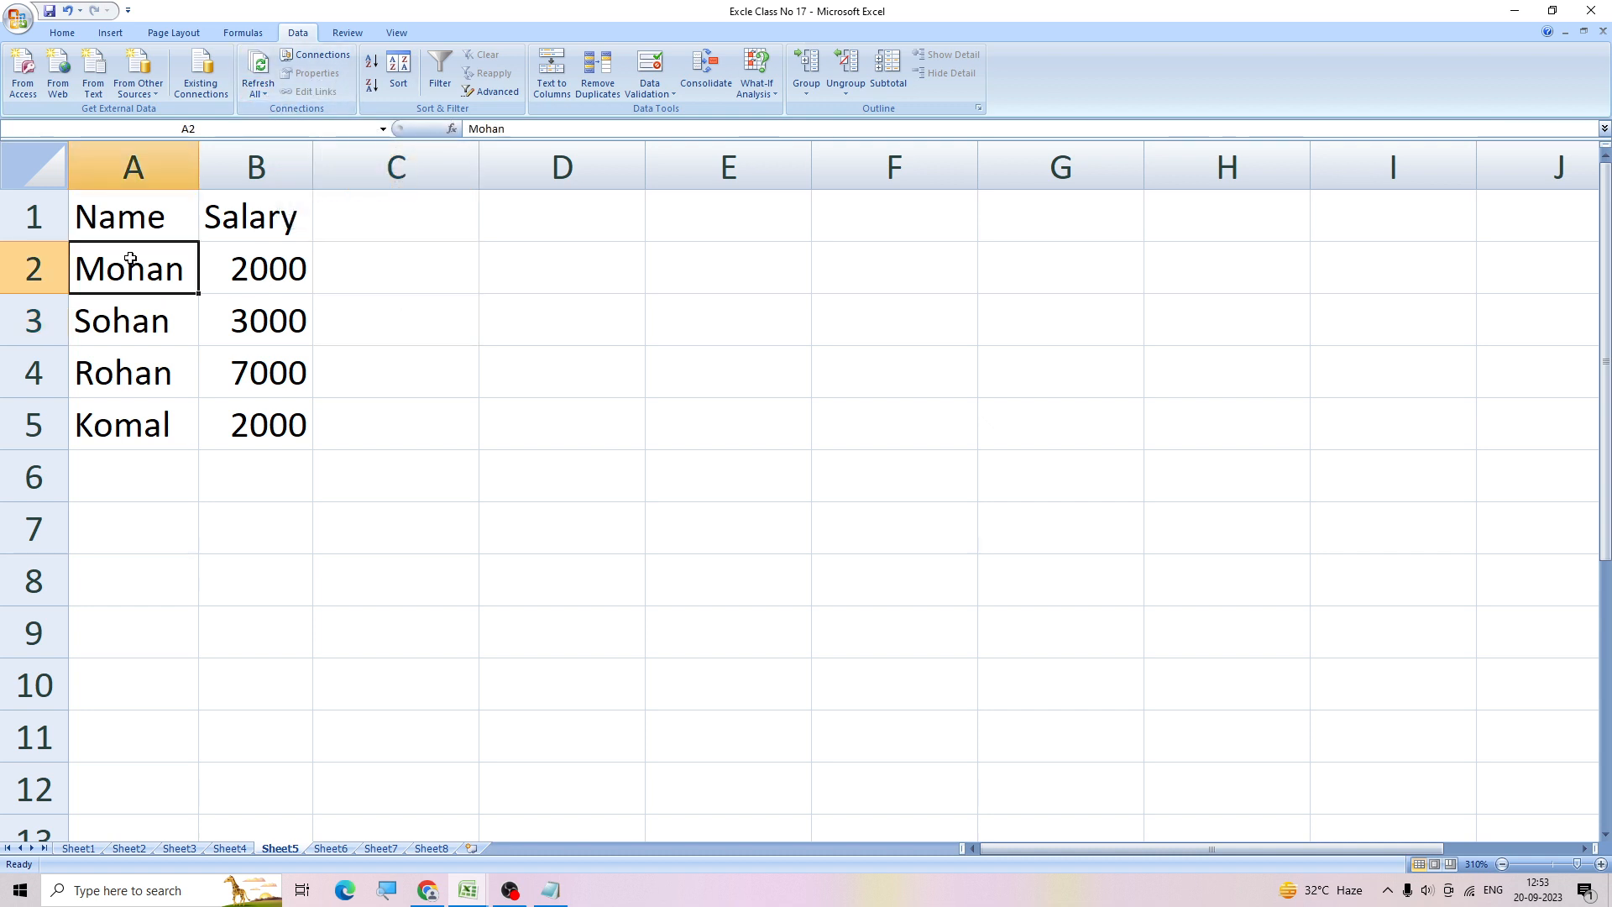
click(168, 286)
click(168, 220)
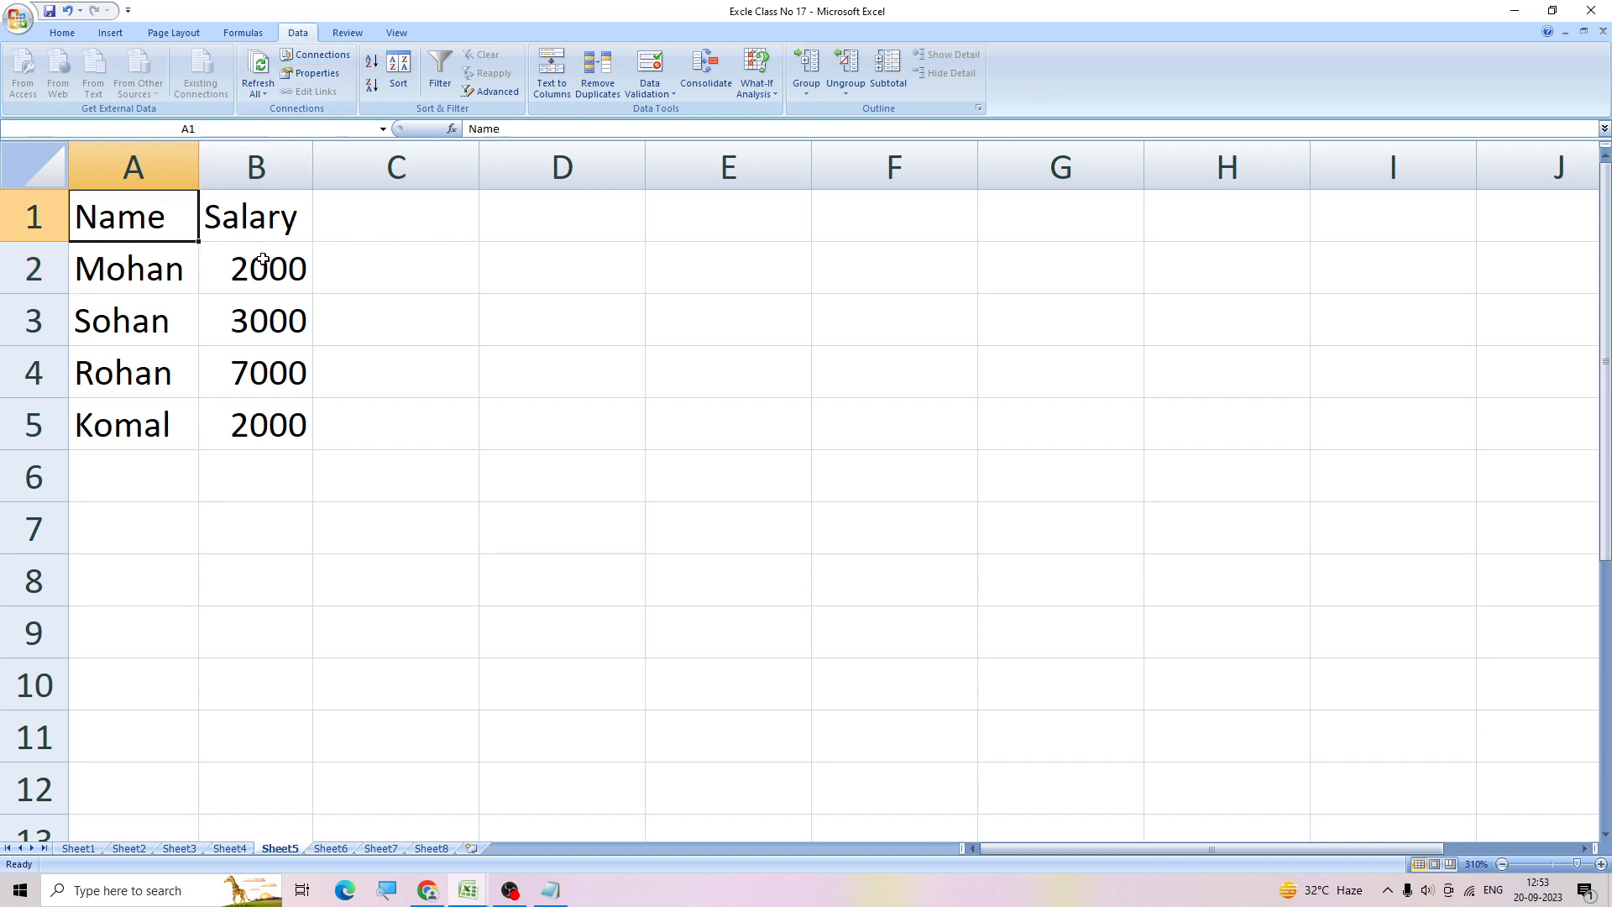
click(314, 78)
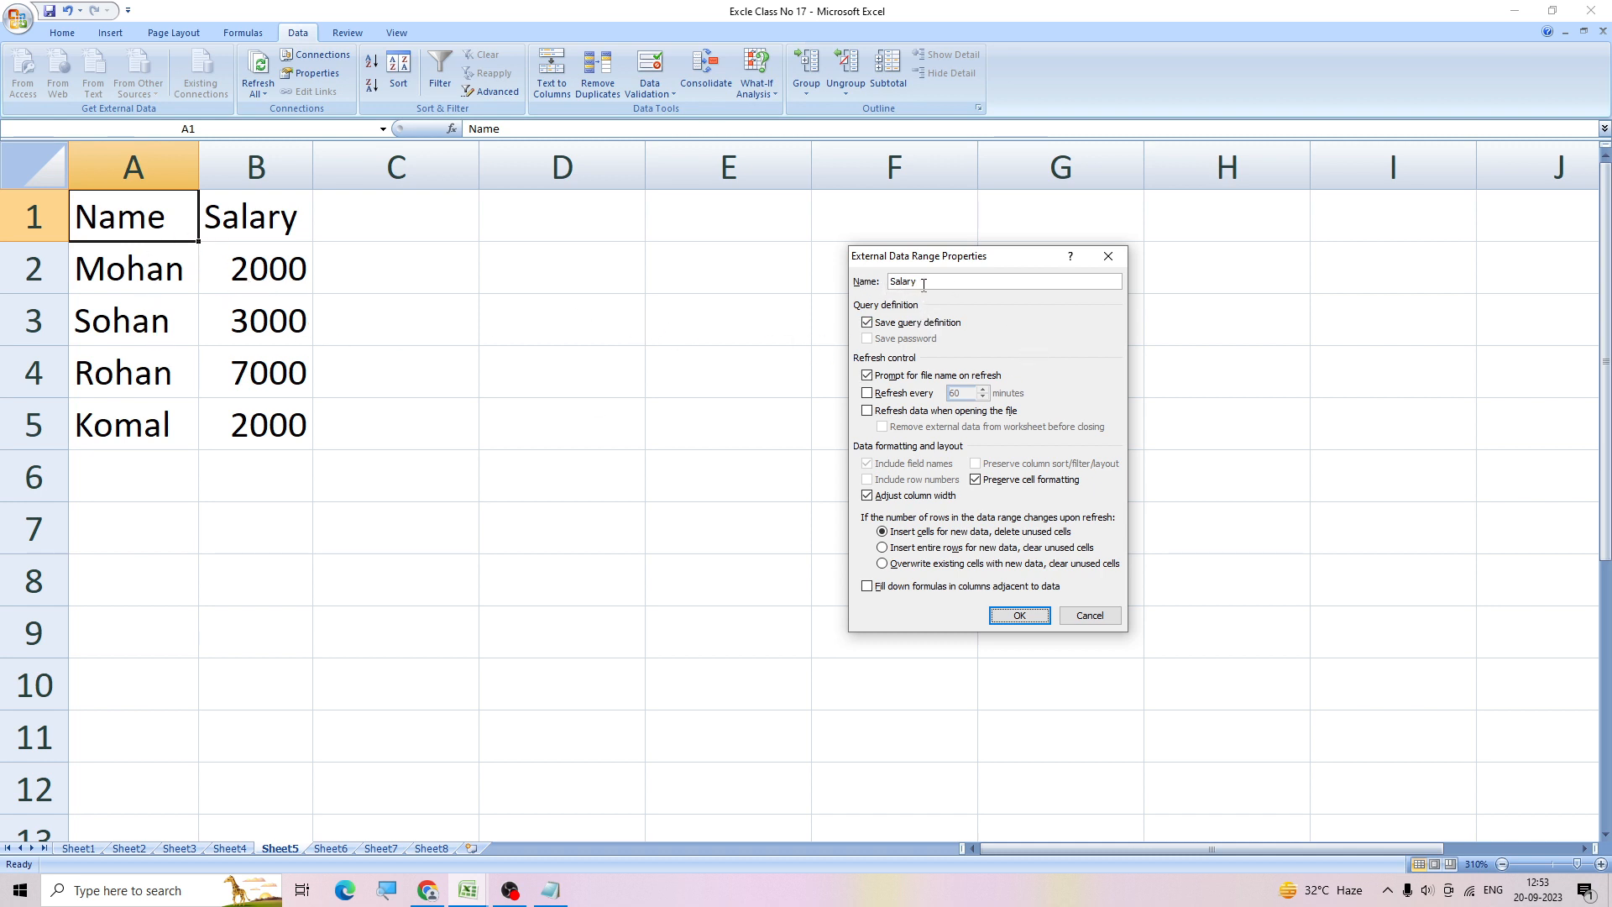
click(1019, 616)
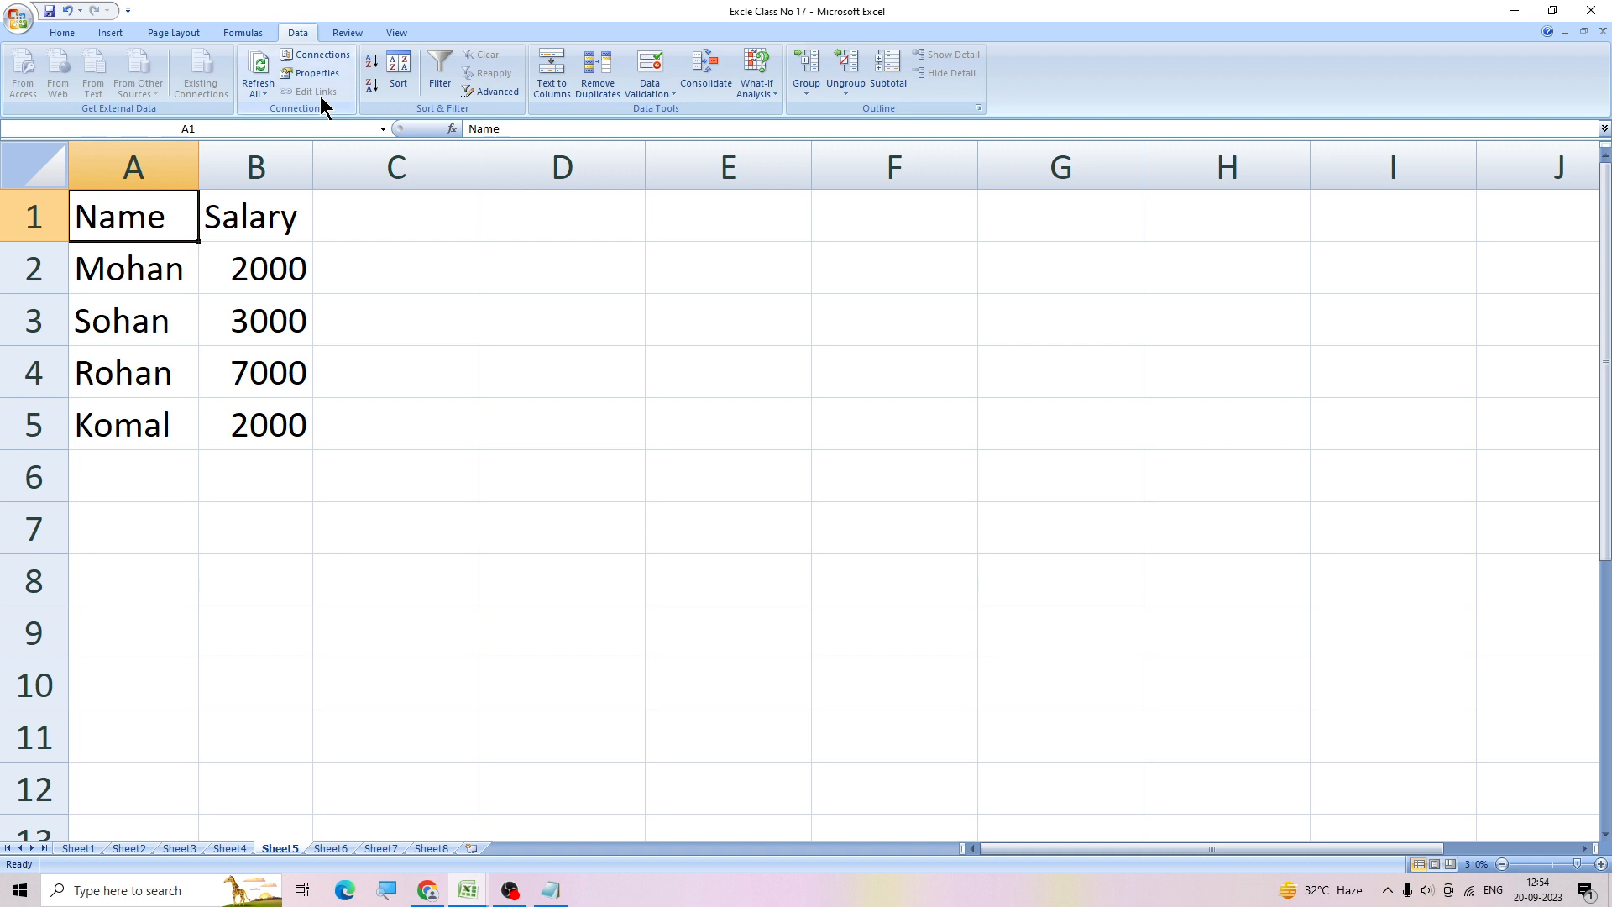
click(411, 291)
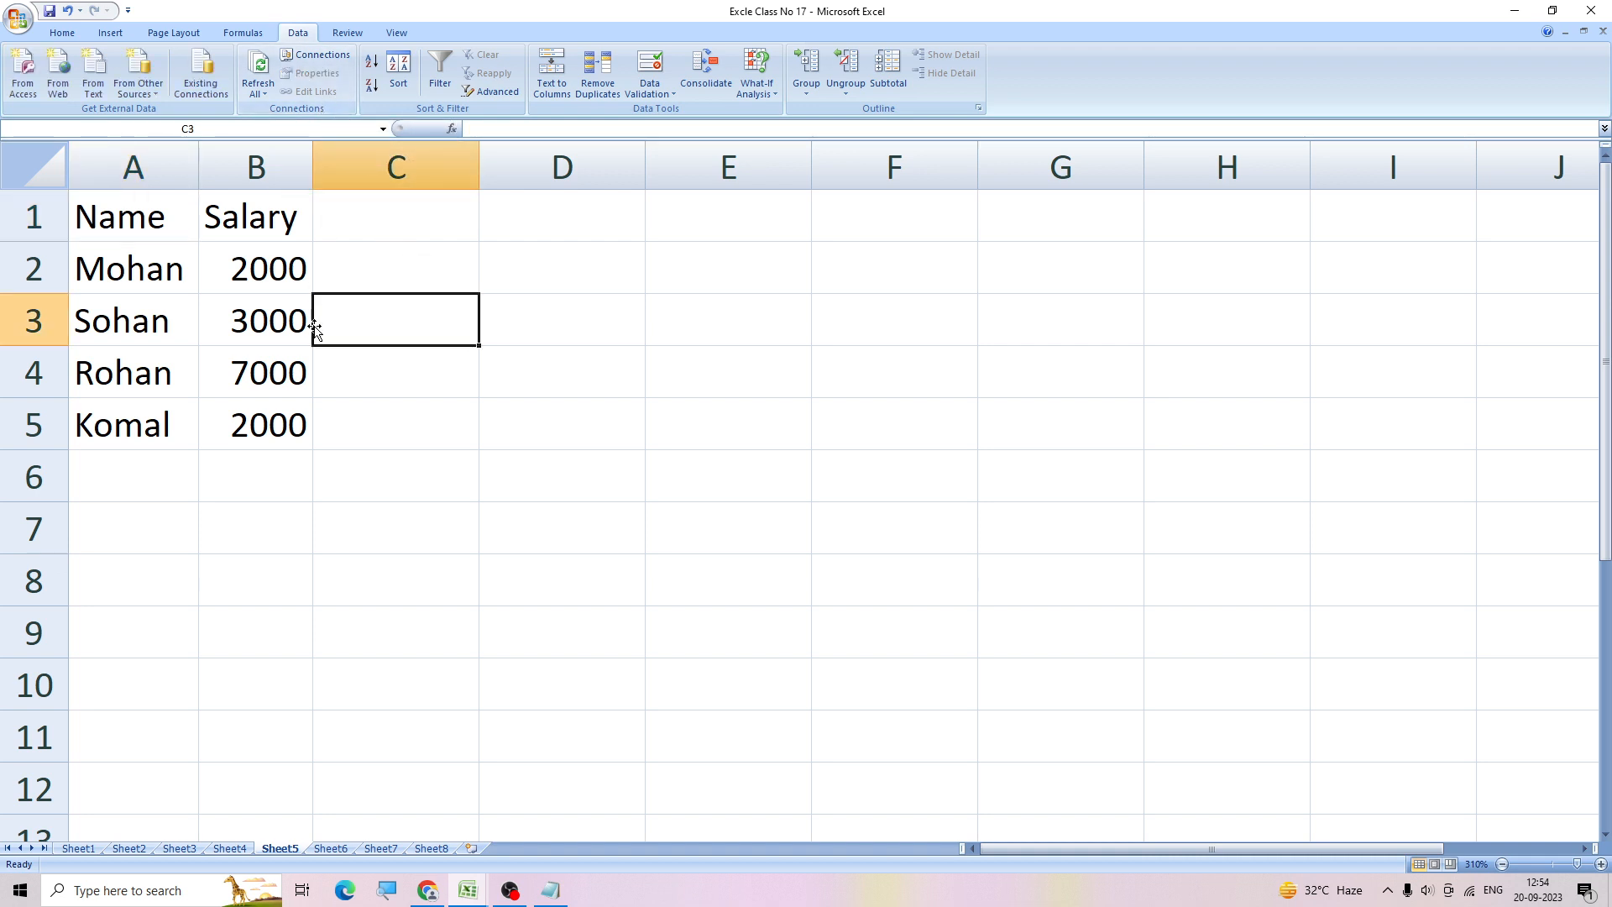